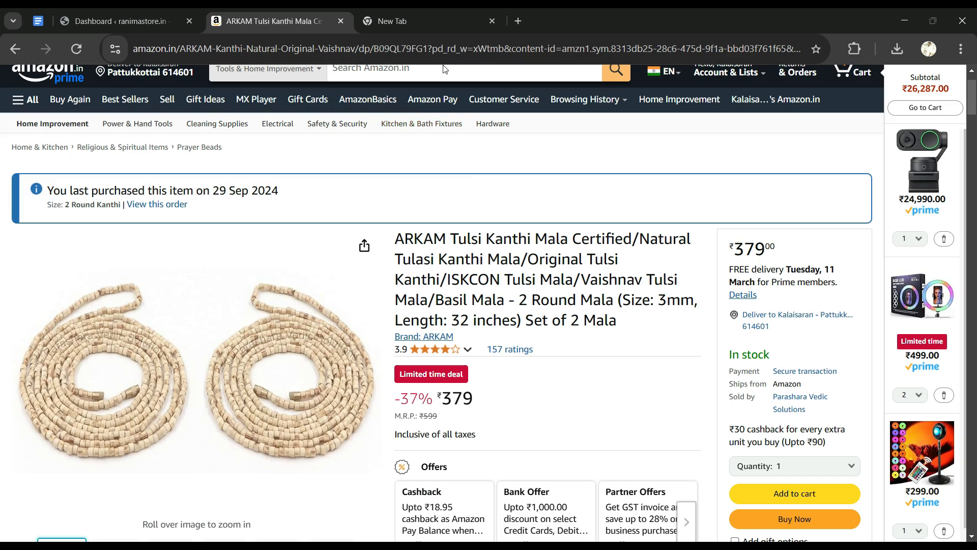
# - Open the Flikover dashboard in the empty browser tab and launch Semrush Guru from it
pyautogui.click(436, 20)
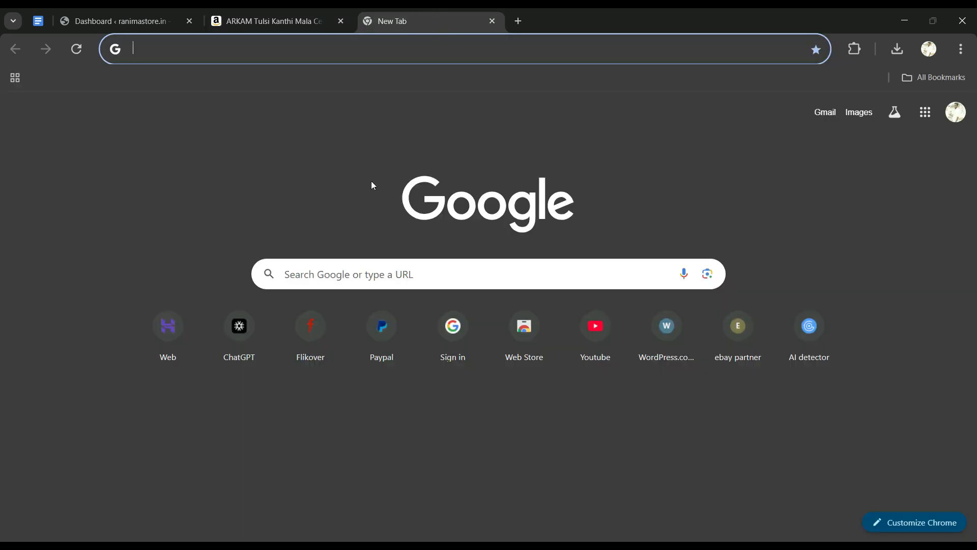
pyautogui.click(314, 329)
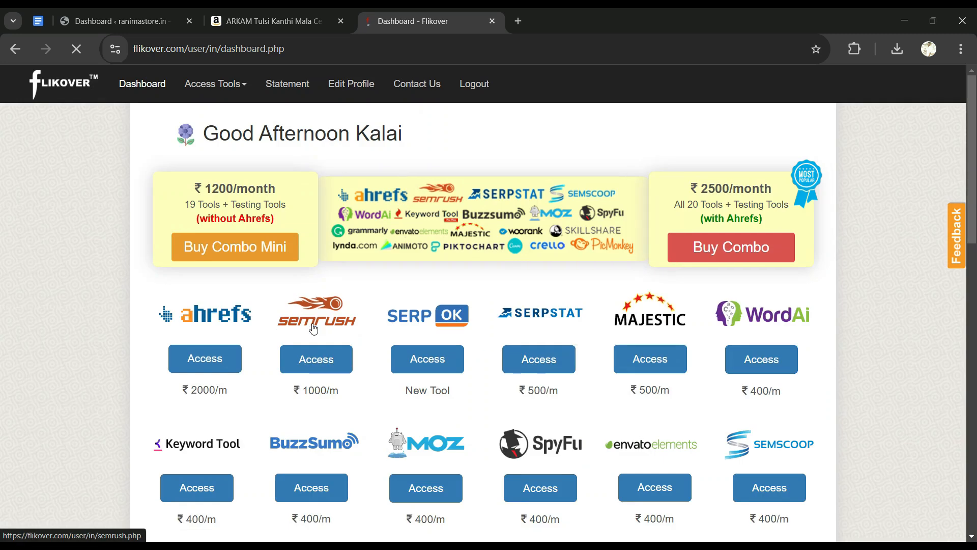
pyautogui.click(326, 361)
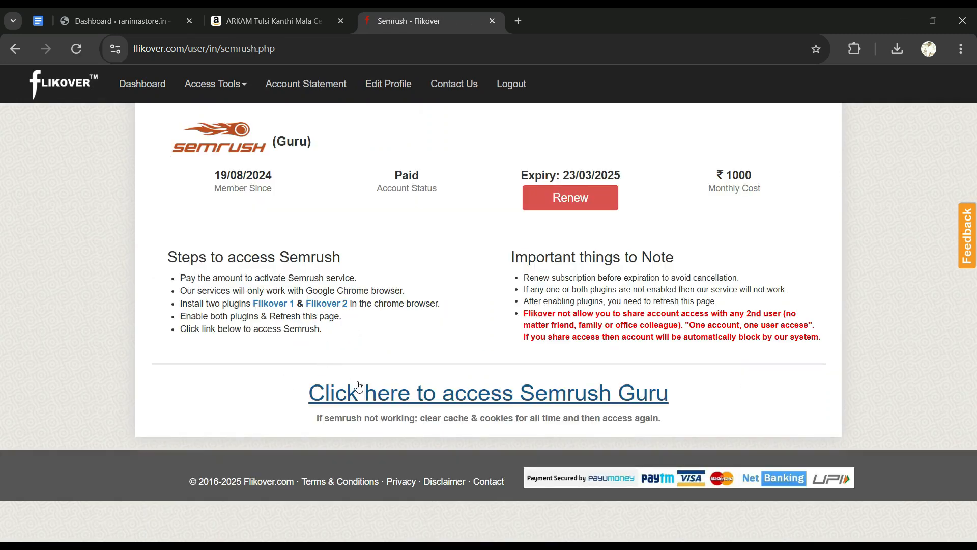
pyautogui.click(360, 385)
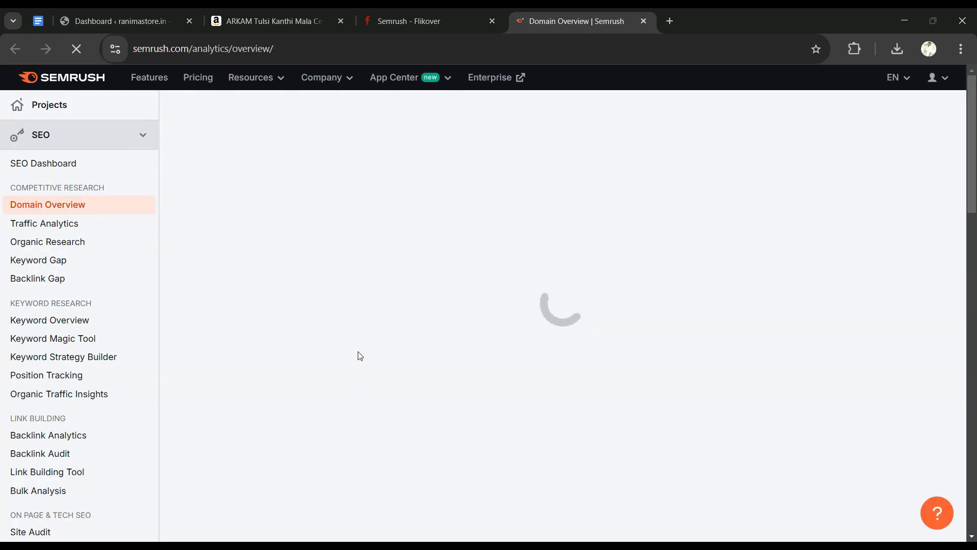
pyautogui.scroll(-7, 106, 297)
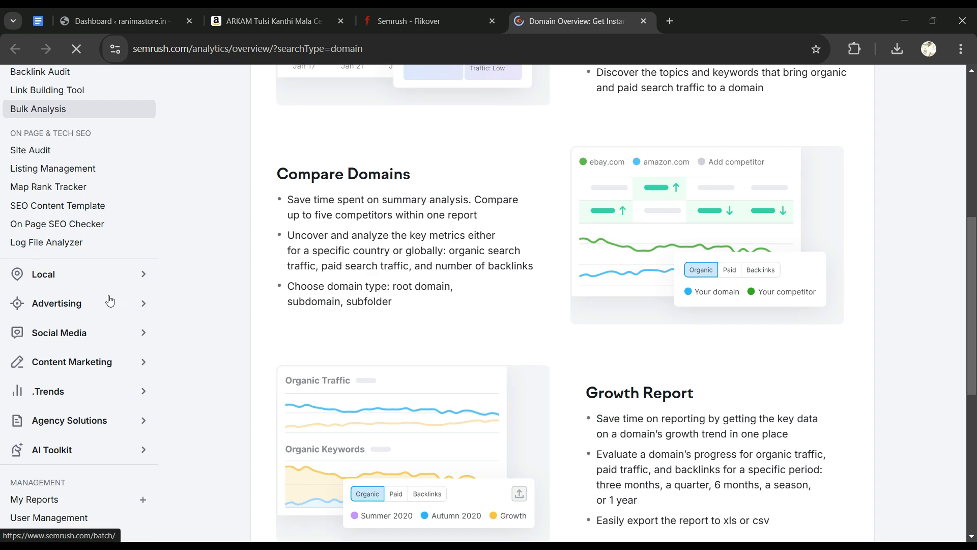
pyautogui.click(97, 361)
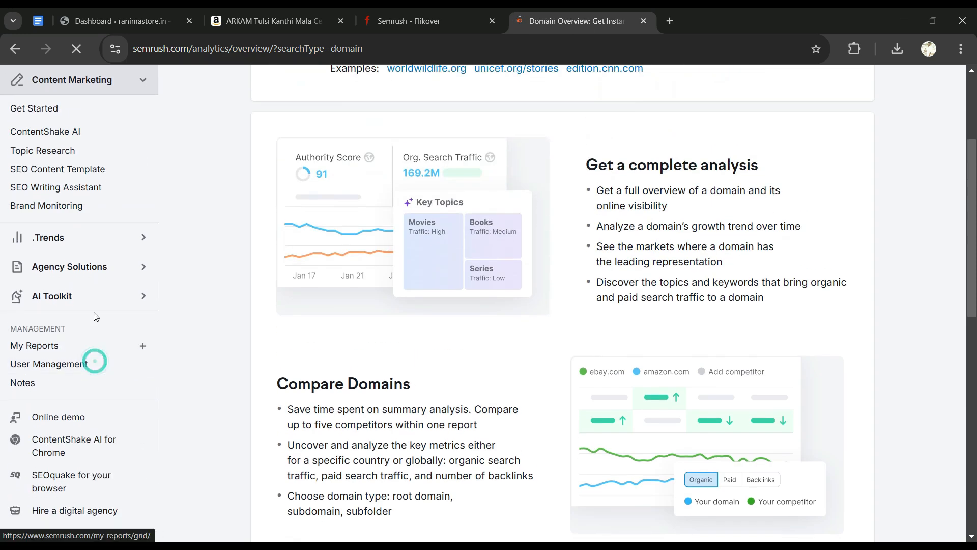
pyautogui.click(60, 159)
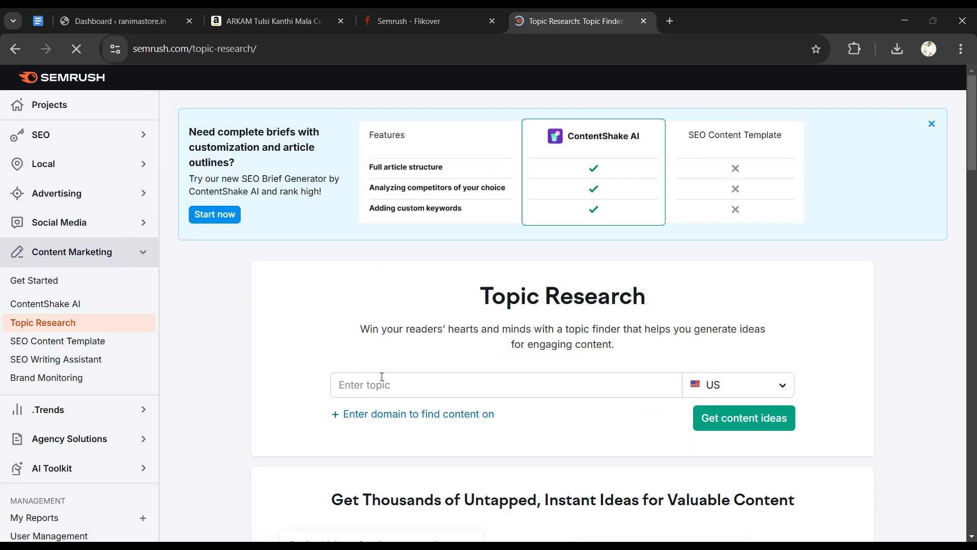
pyautogui.scroll(-1, 382, 377)
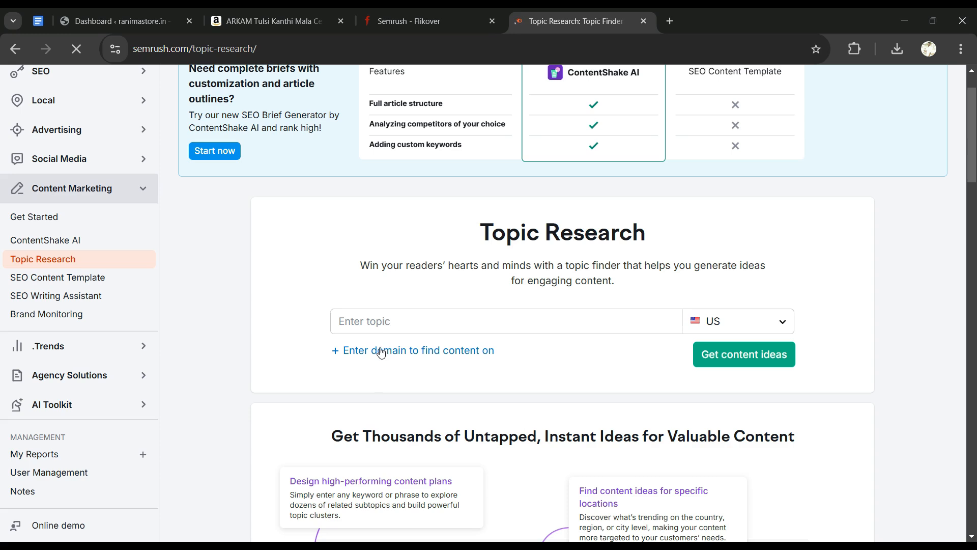
pyautogui.click(391, 328)
pyautogui.click(393, 328)
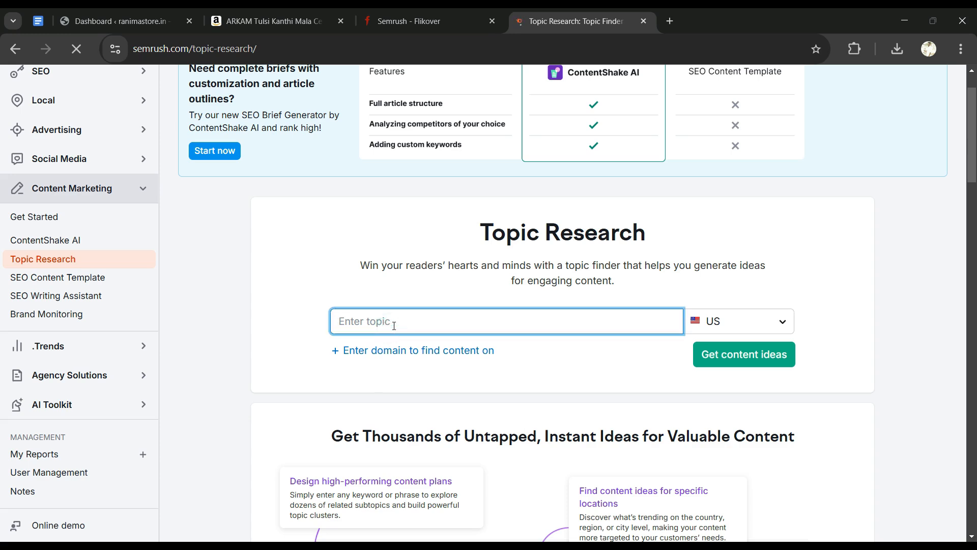
pyautogui.write('THULASI MALAI')
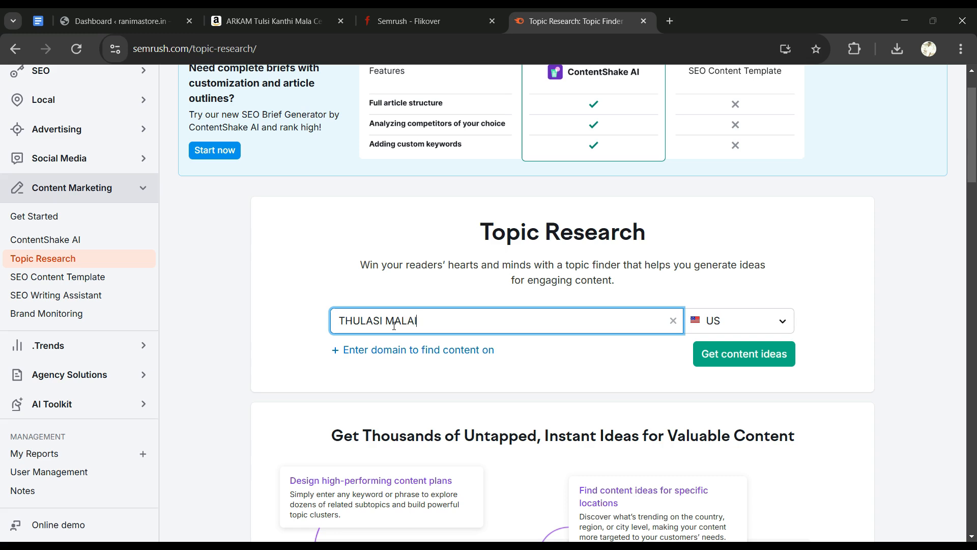
pyautogui.click(776, 323)
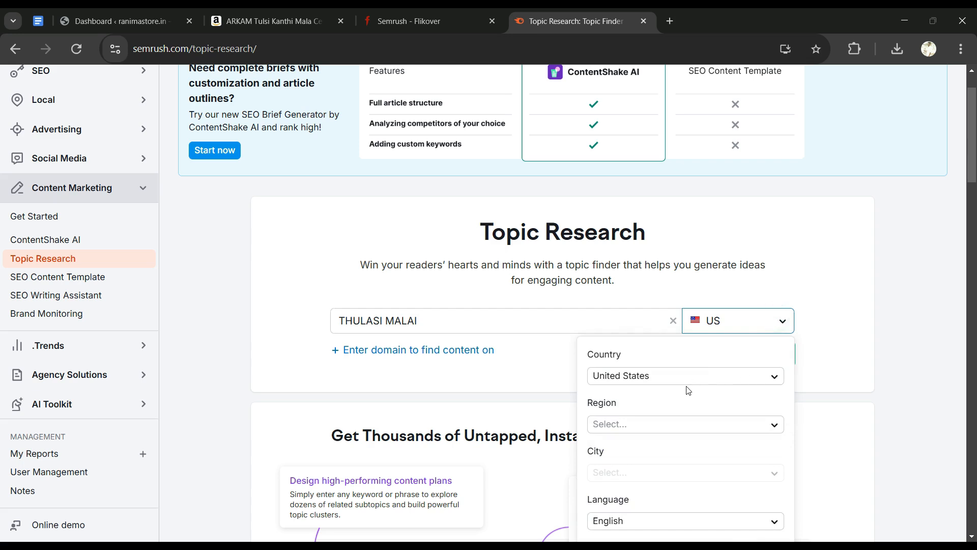
pyautogui.click(687, 386)
pyautogui.click(672, 400)
pyautogui.write('INDIA')
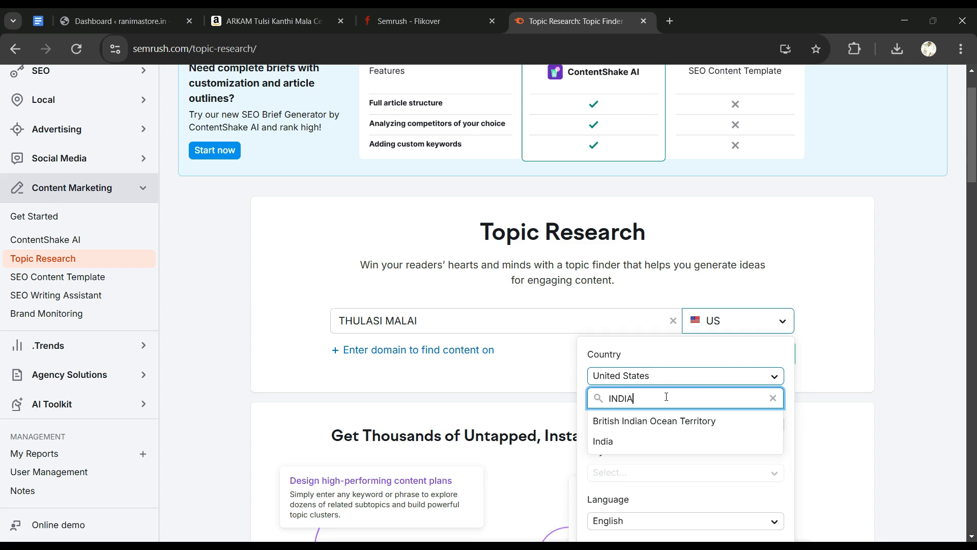
# - Open the Keyword Overview tool from the SEO keyword research tools
pyautogui.scroll(2, 869, 271)
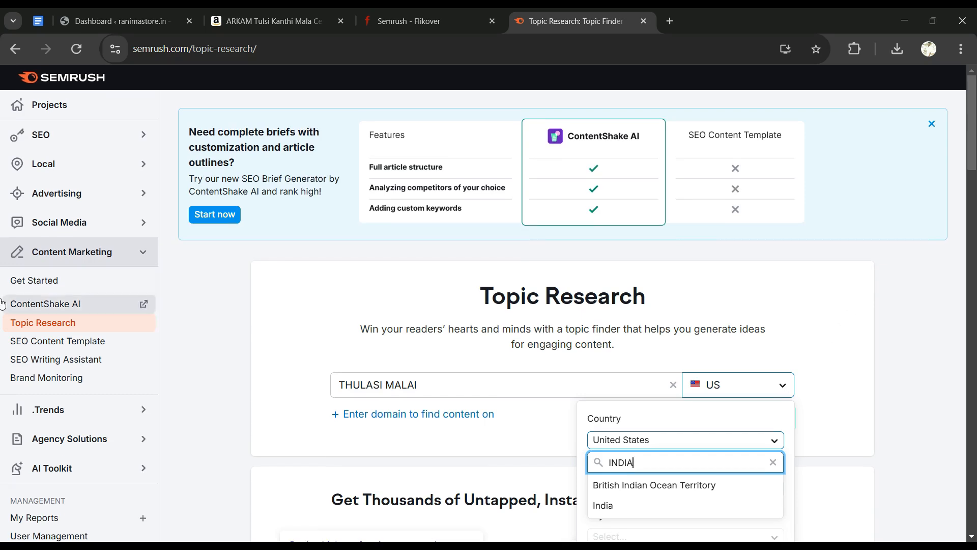
pyautogui.click(57, 139)
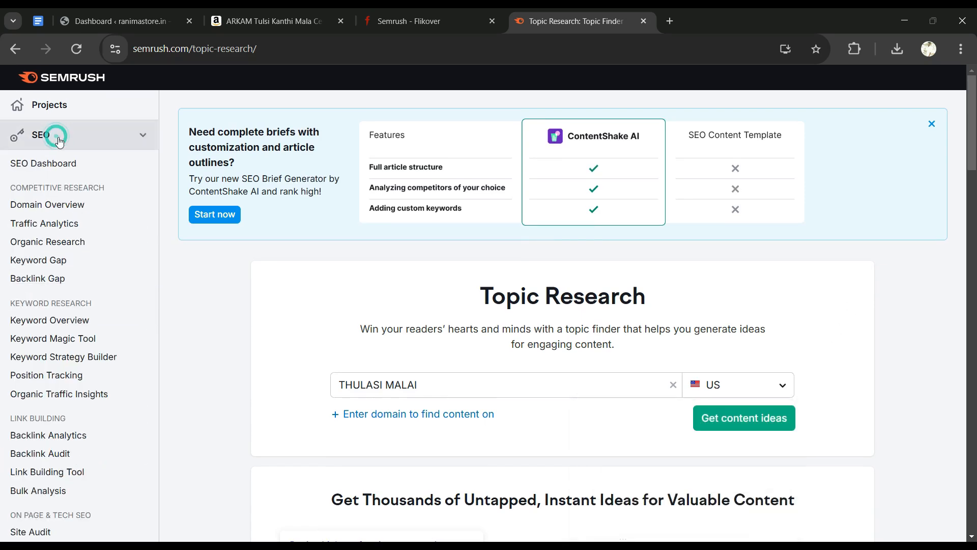
pyautogui.scroll(-1, 48, 260)
pyautogui.click(53, 261)
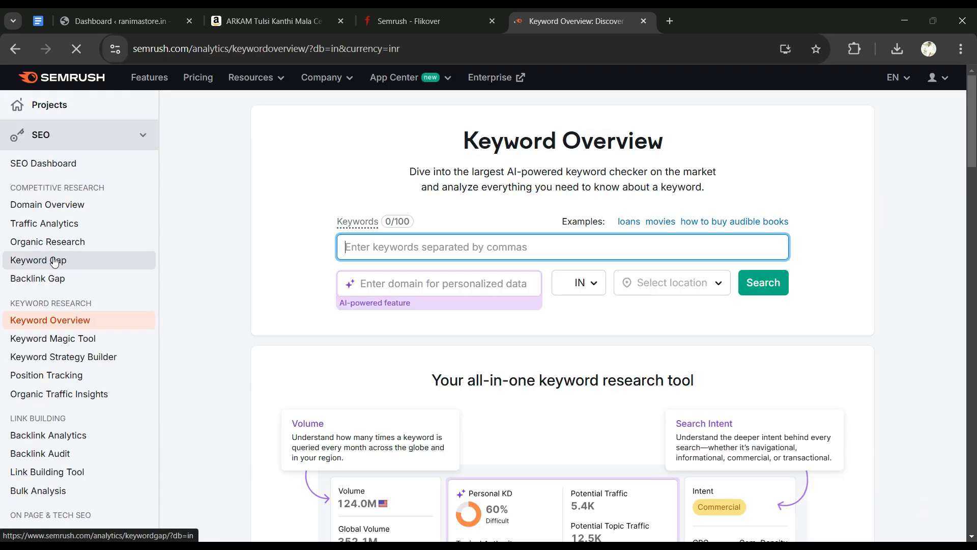
# - Run a keyword overview for THULASI MALAI in the India database
pyautogui.click(372, 249)
pyautogui.write('THULASI MALAI')
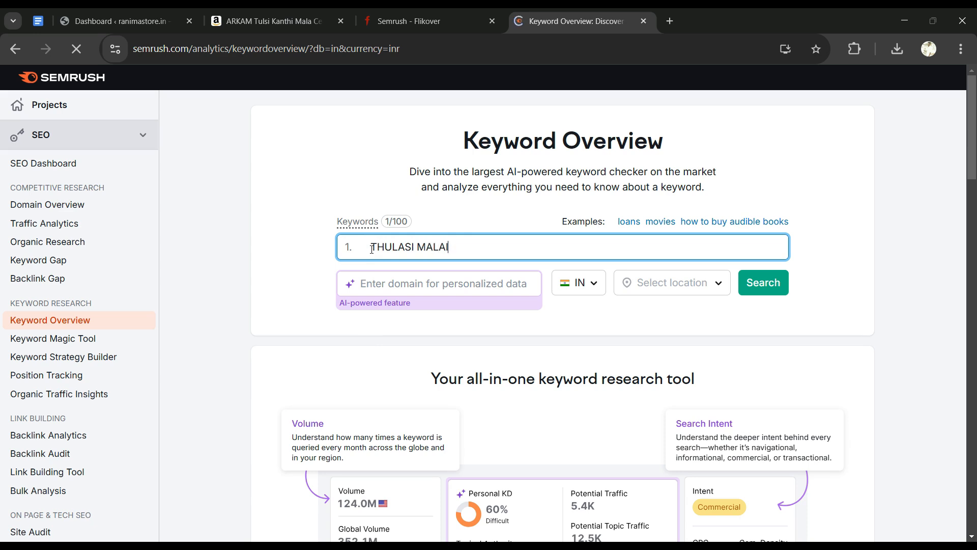
pyautogui.click(593, 289)
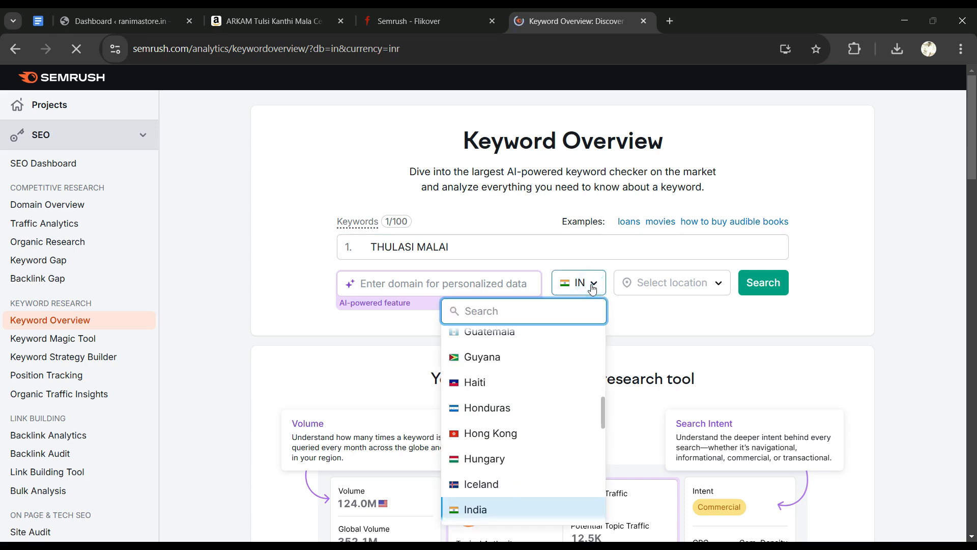
pyautogui.click(593, 289)
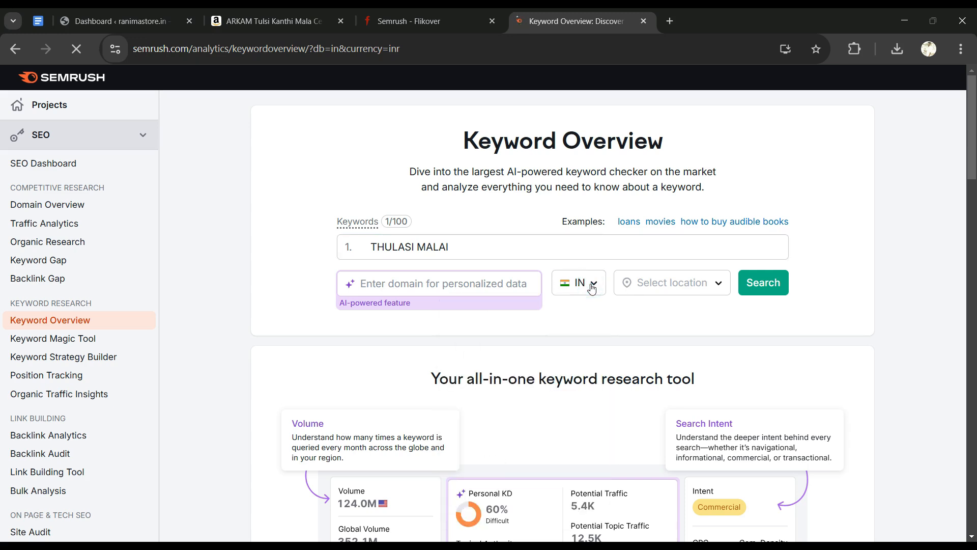
pyautogui.click(761, 284)
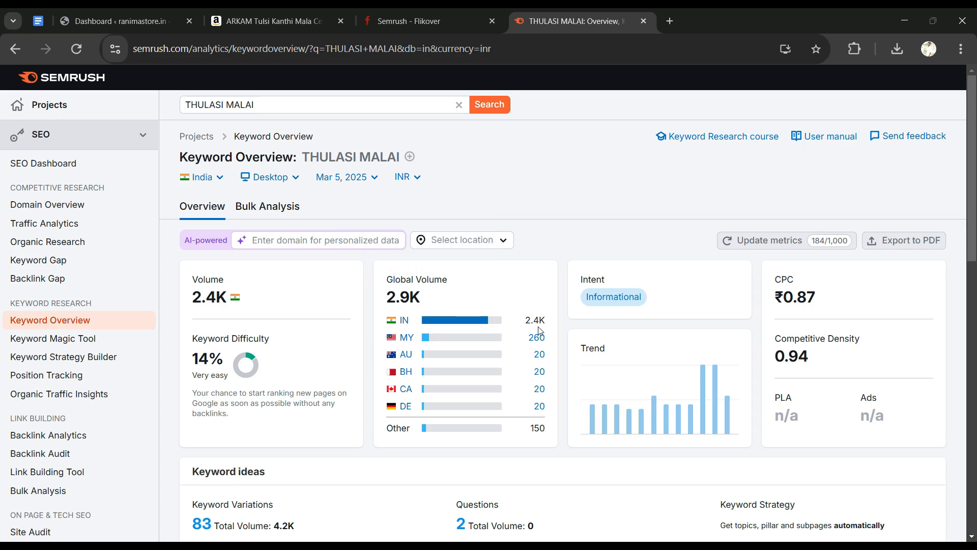
# - Examine the keyword's volume by country and its keyword ideas, and open the full list of keyword variations
pyautogui.moveTo(466, 327)
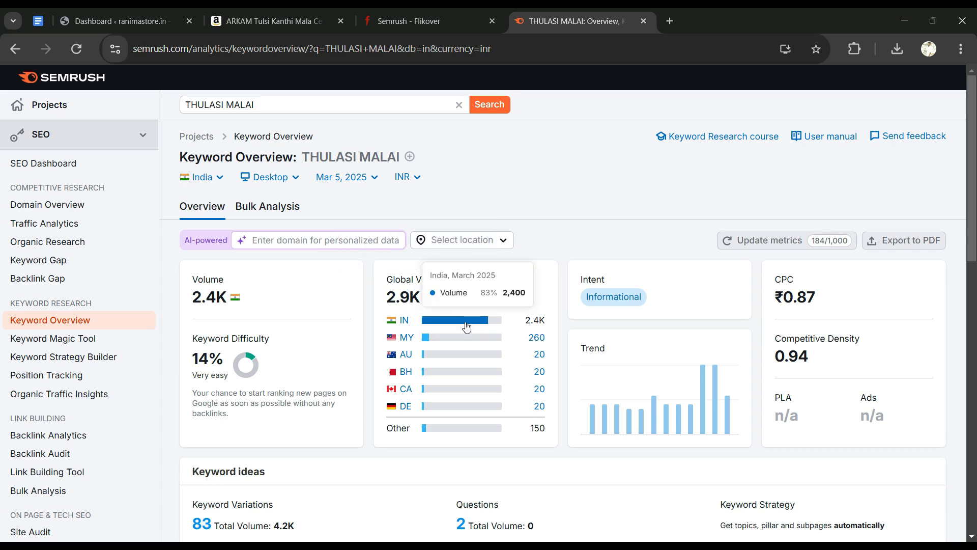
pyautogui.moveTo(448, 343)
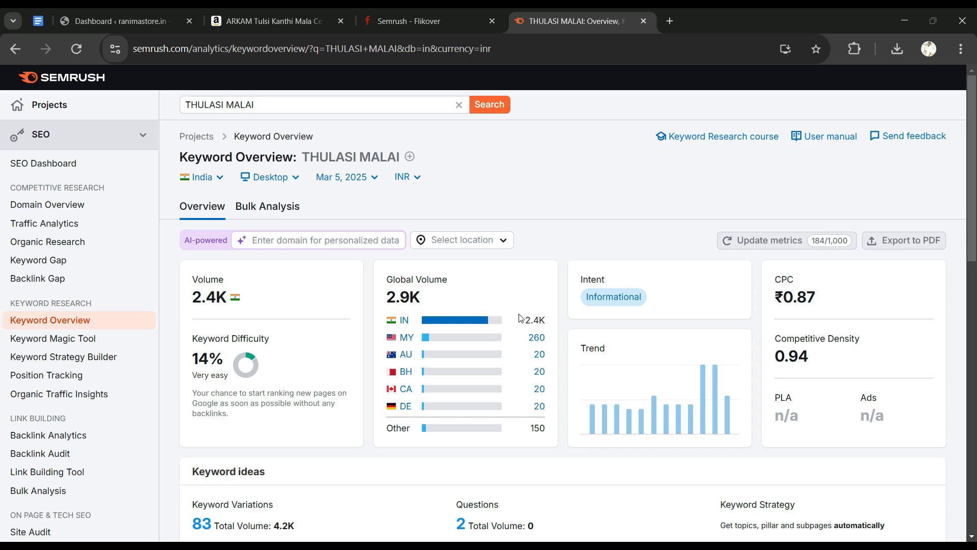
pyautogui.scroll(-2, 531, 307)
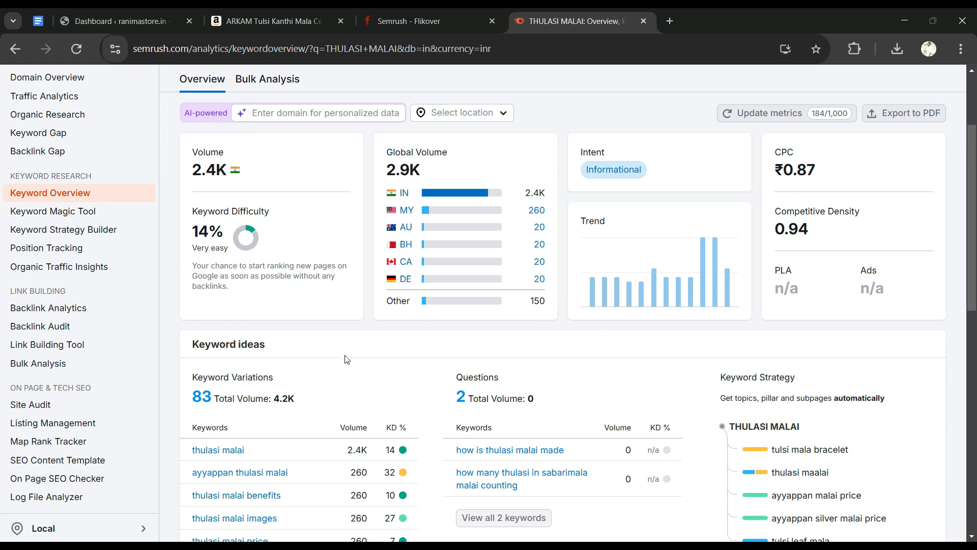
pyautogui.scroll(-3, 336, 372)
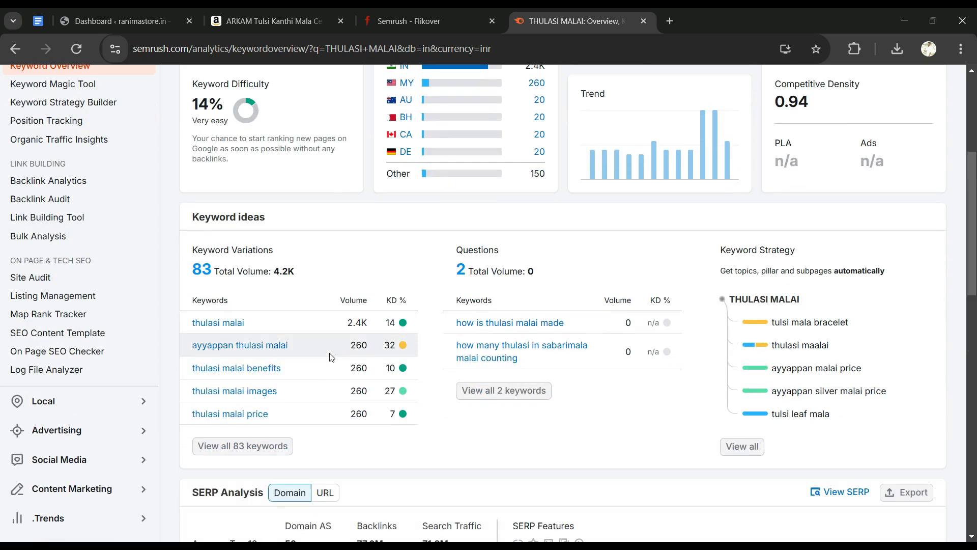
pyautogui.scroll(1, 331, 357)
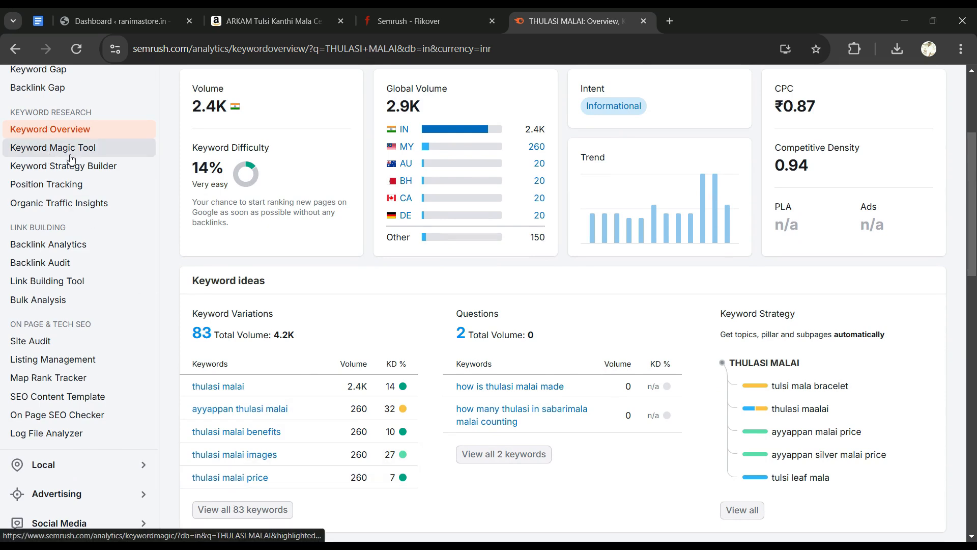
pyautogui.click(224, 512)
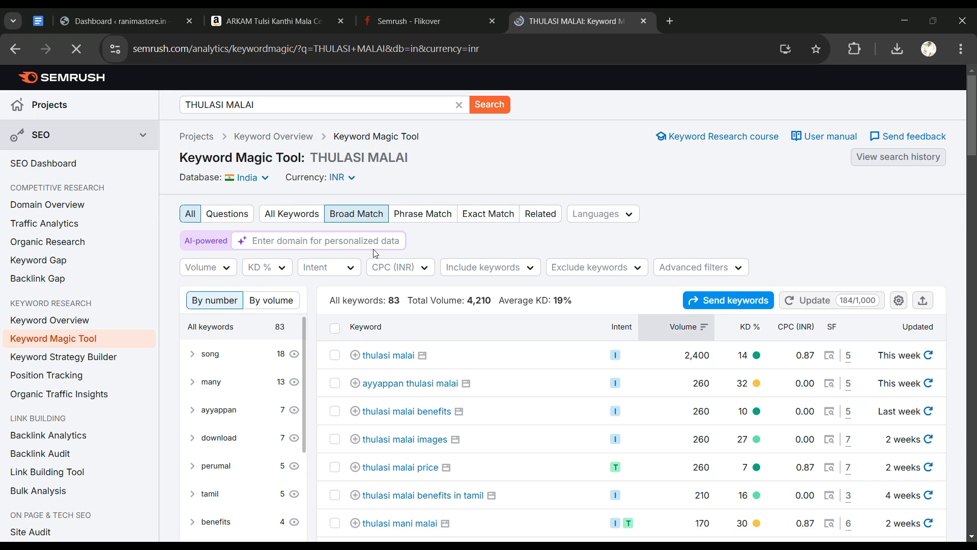
# - Look over the keyword variations list and open the Topic Research tool from Content Marketing
pyautogui.scroll(-3, 314, 258)
pyautogui.scroll(-2, 118, 243)
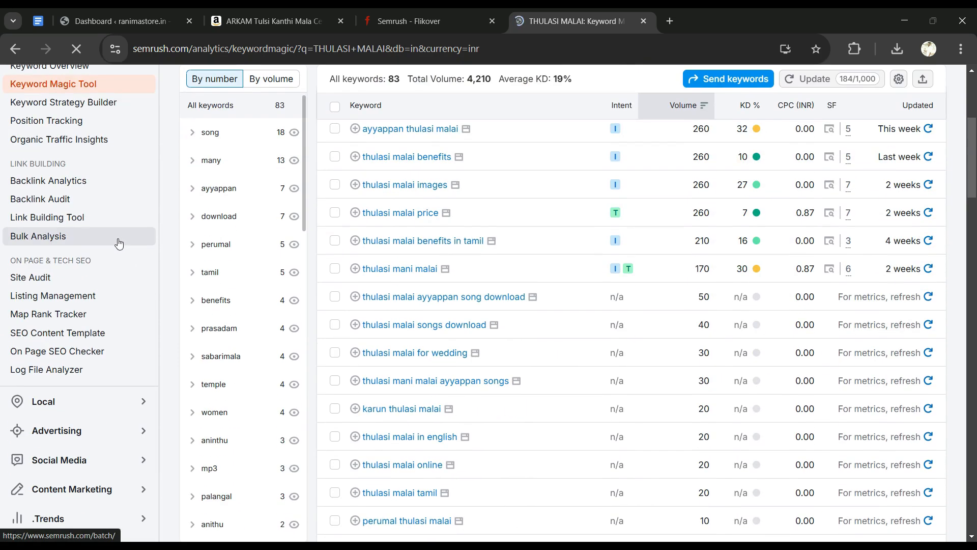
pyautogui.scroll(-2, 30, 312)
pyautogui.click(72, 368)
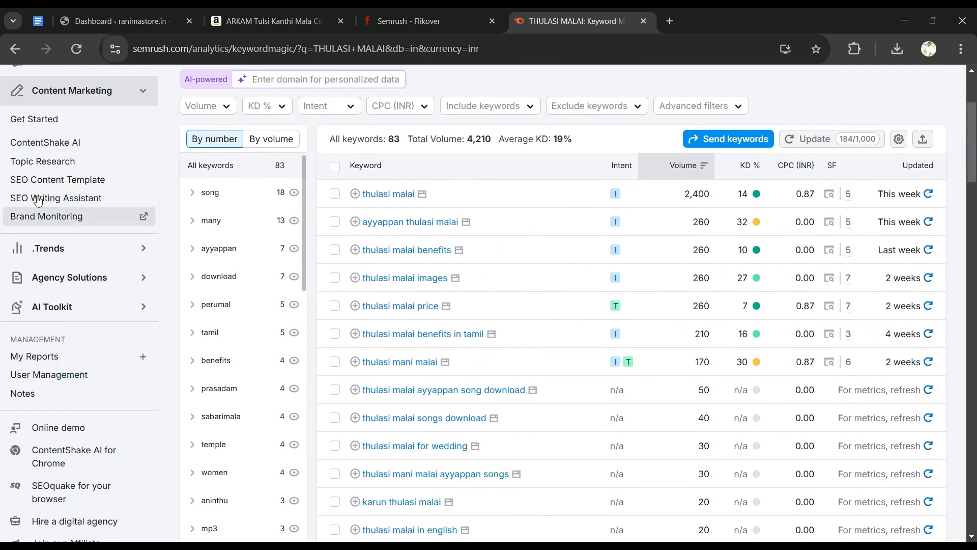
pyautogui.click(40, 167)
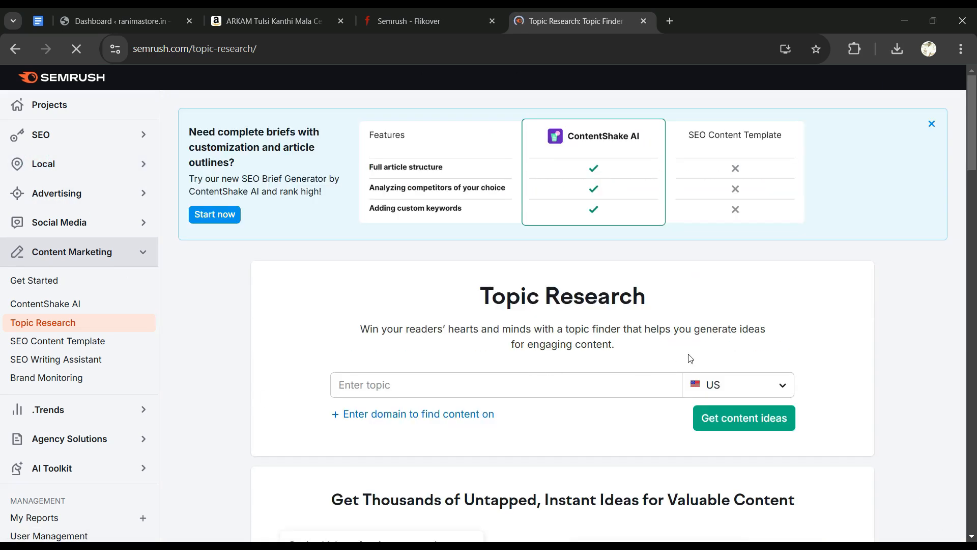
# - Enter THULASI MALAI as the research topic and set the country to India
pyautogui.click(728, 384)
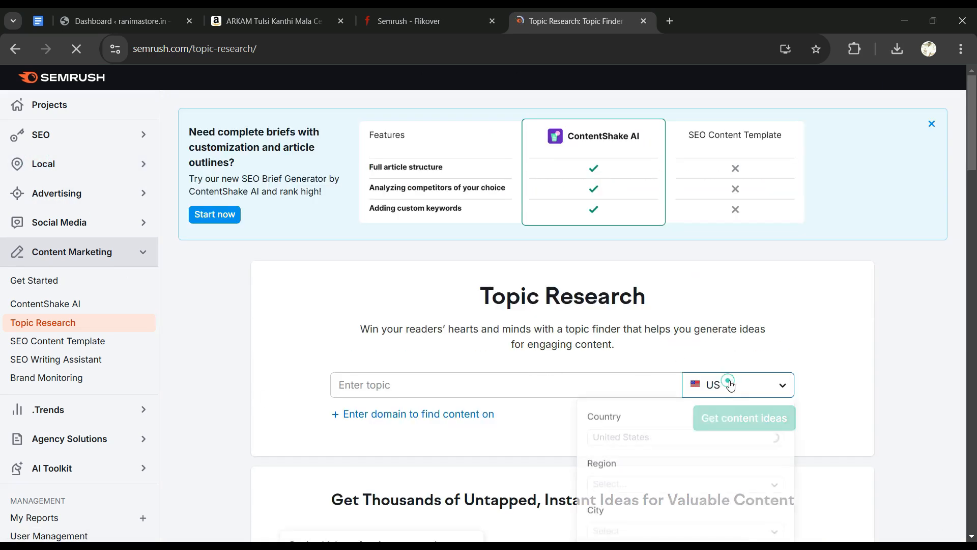
pyautogui.click(396, 391)
pyautogui.write('THULASI MALAI')
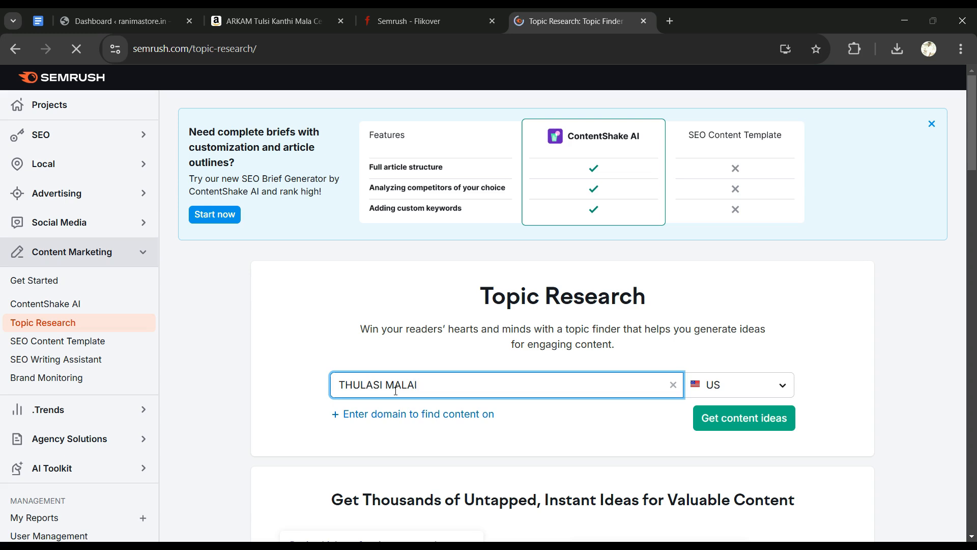
pyautogui.click(764, 390)
pyautogui.click(724, 443)
pyautogui.write('INDIA')
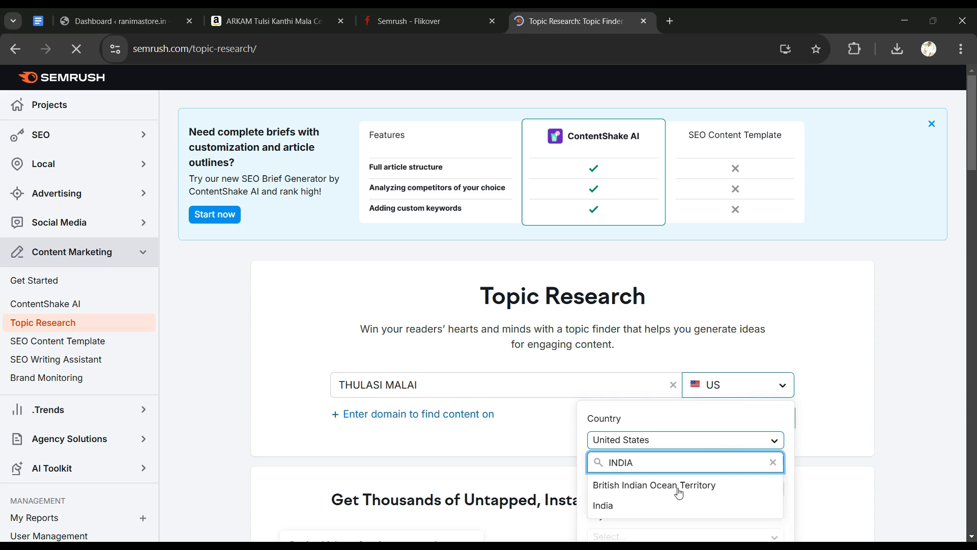
pyautogui.click(667, 507)
pyautogui.scroll(-1, 720, 430)
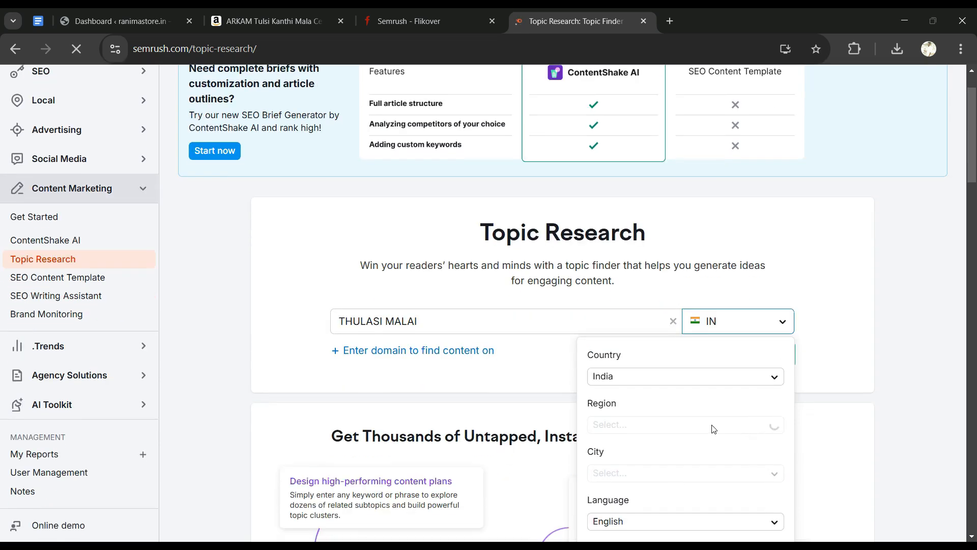
# - Check the region and language options for India and close the location settings without choosing a region
pyautogui.click(685, 431)
pyautogui.scroll(-3, 689, 437)
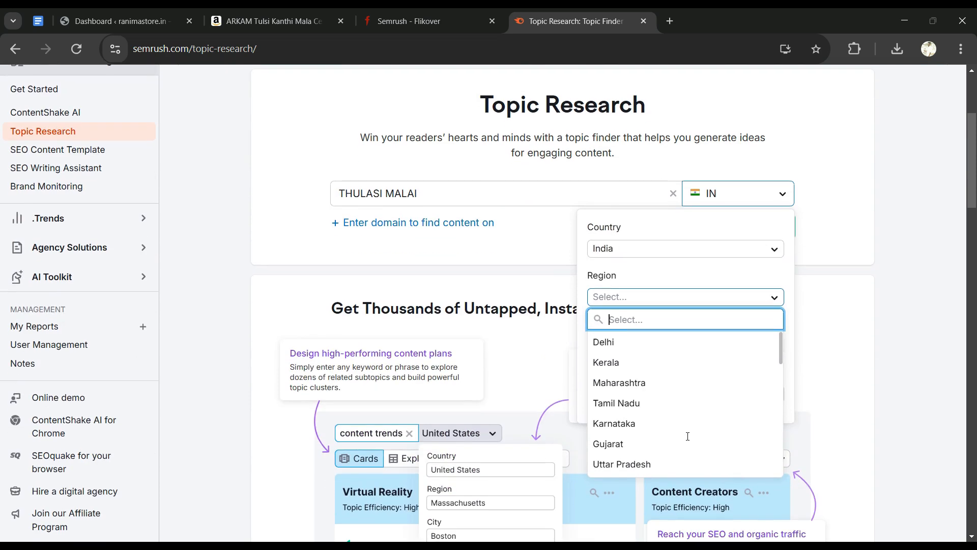
pyautogui.click(851, 312)
pyautogui.click(753, 194)
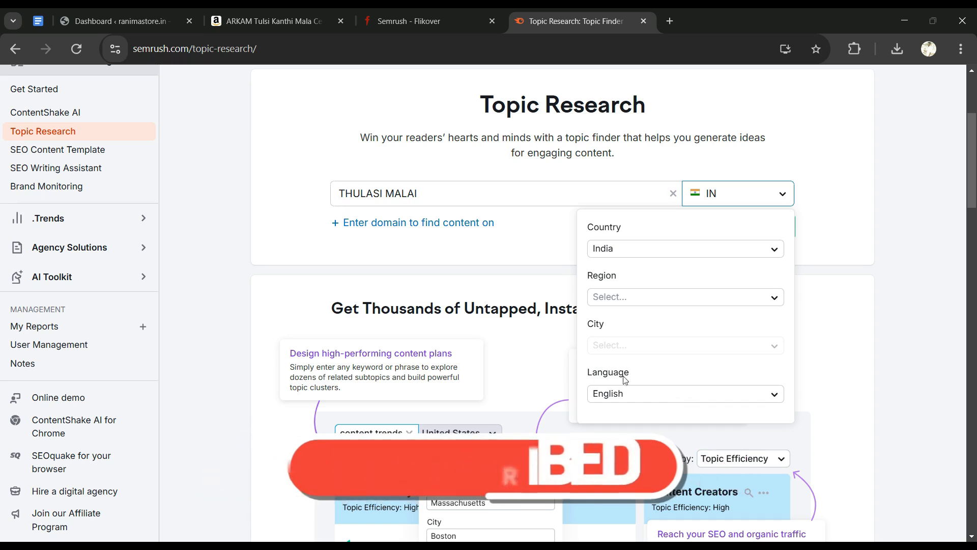
pyautogui.click(501, 245)
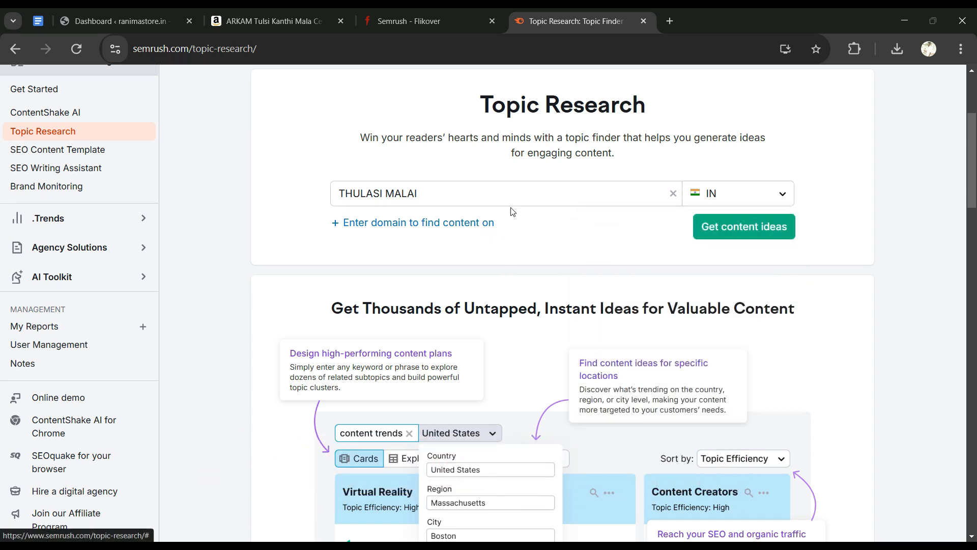
# - Get content ideas for the topic and examine them in the Explorer, Overview and Mind Map views
pyautogui.click(716, 229)
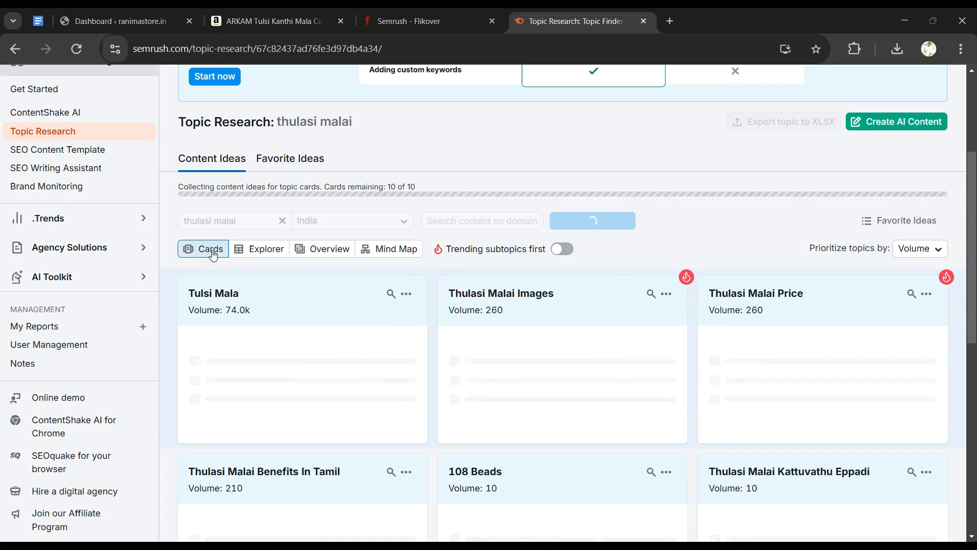
pyautogui.click(256, 254)
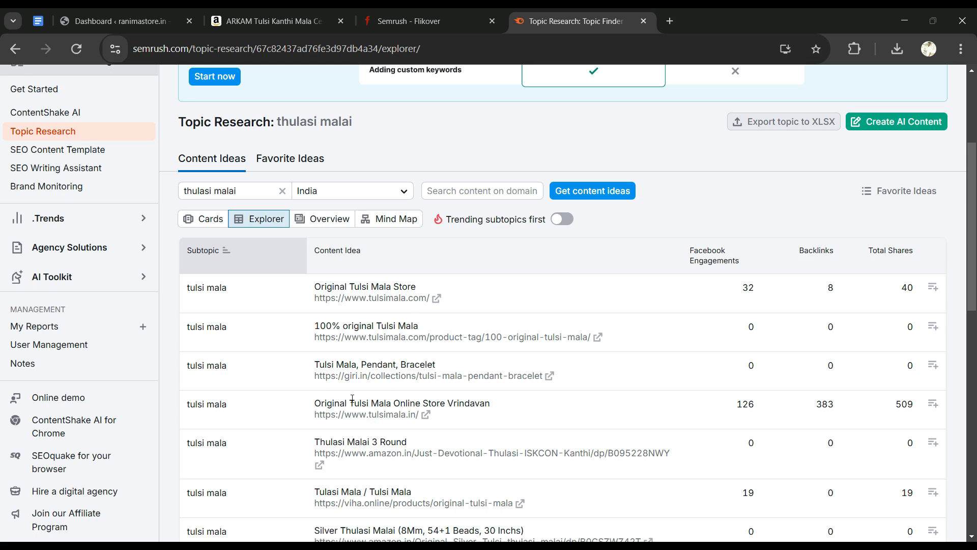
pyautogui.click(339, 222)
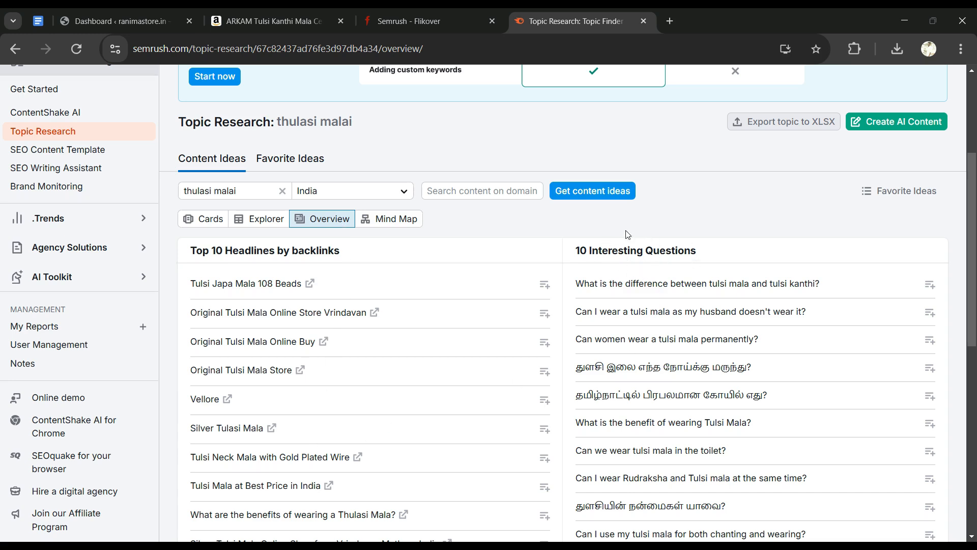
pyautogui.click(417, 220)
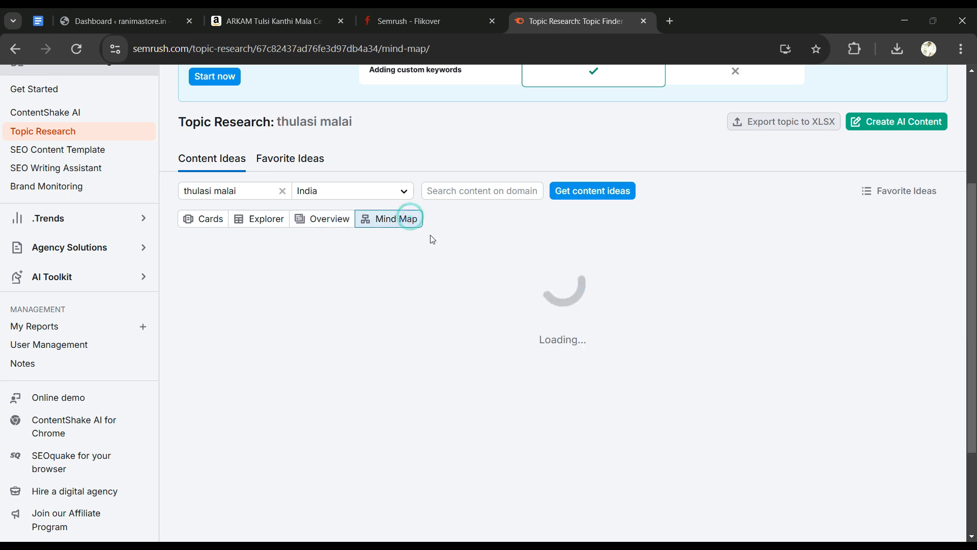
pyautogui.scroll(-2, 534, 310)
pyautogui.scroll(-2, 456, 349)
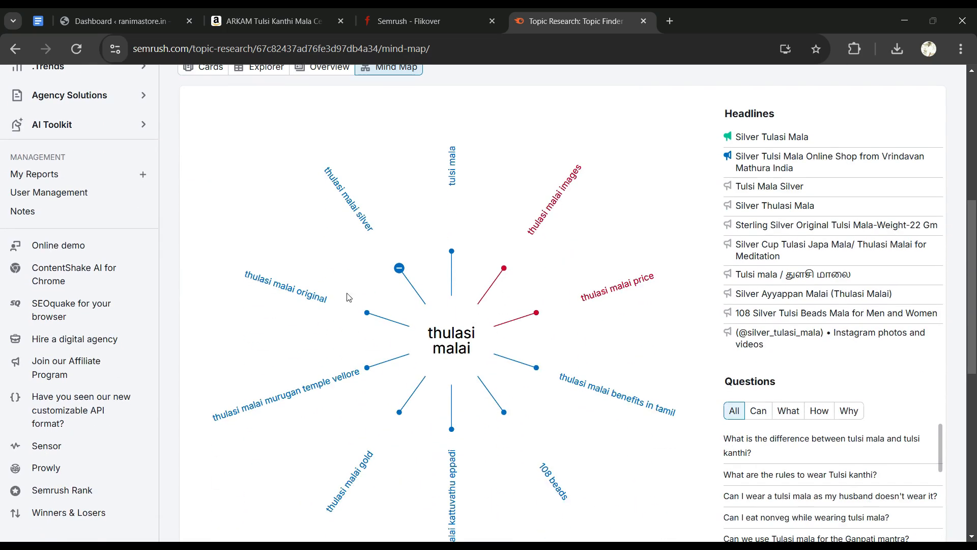
pyautogui.scroll(2, 485, 316)
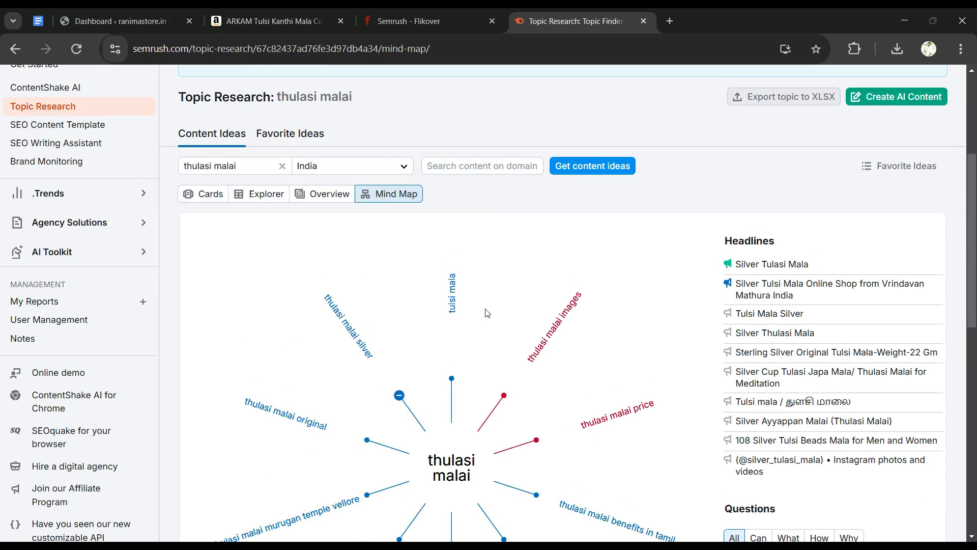
# - Return to the Cards view, examine the subtopic cards and collapse the ideas of the Thulasi Malai Silver card
pyautogui.click(312, 200)
pyautogui.click(277, 203)
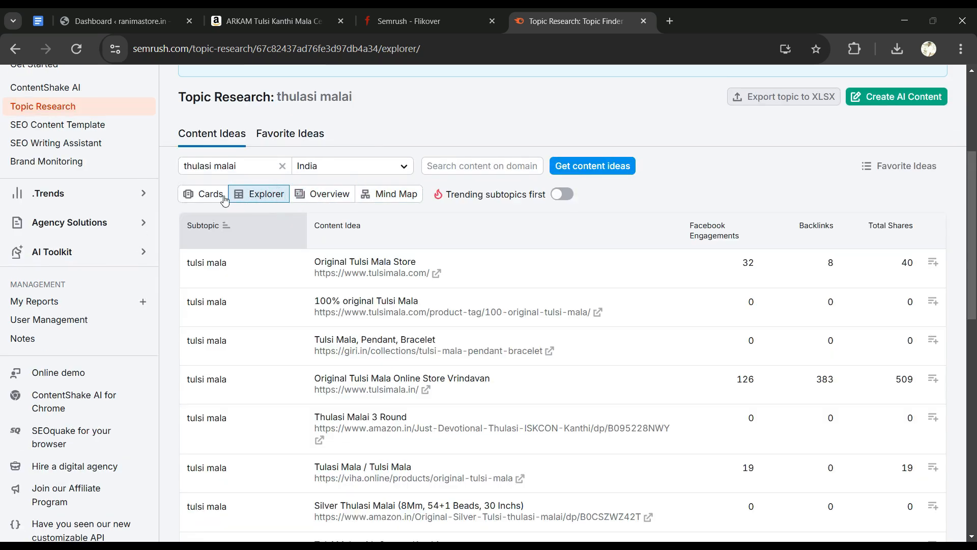
pyautogui.click(225, 196)
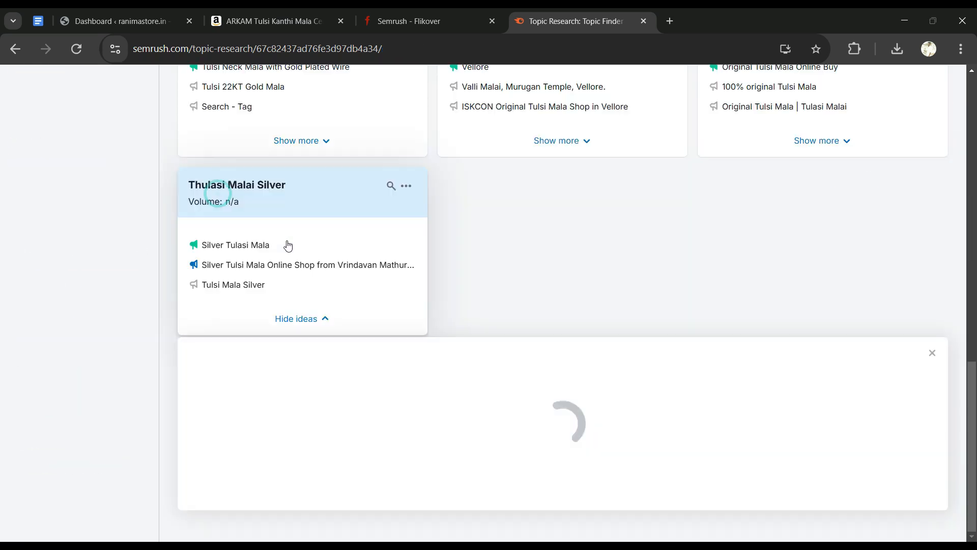
pyautogui.scroll(12, 440, 270)
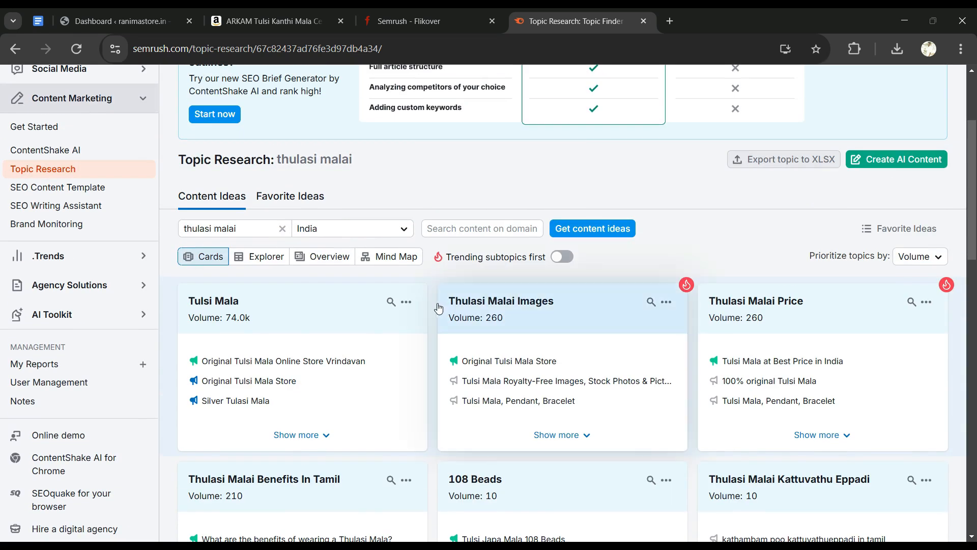
pyautogui.scroll(-3, 815, 392)
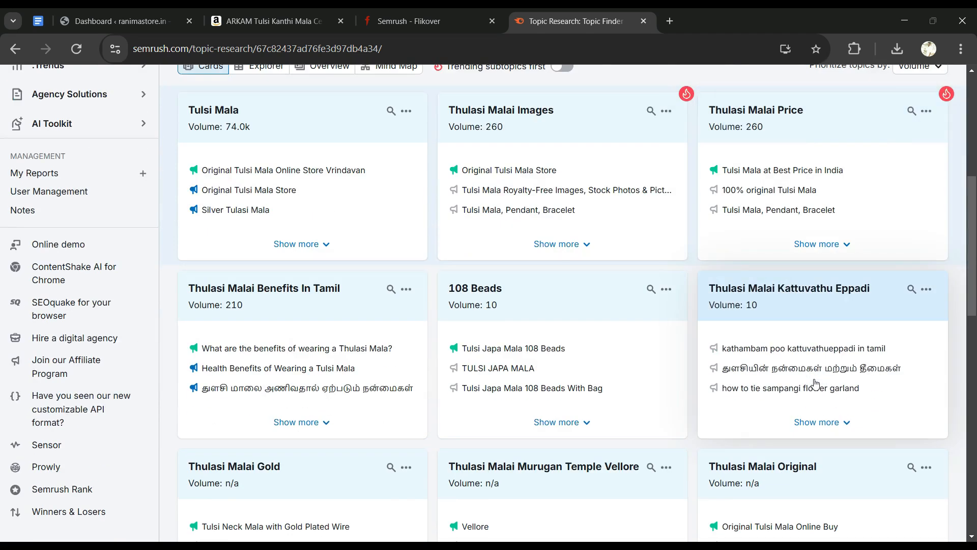
pyautogui.scroll(2, 764, 387)
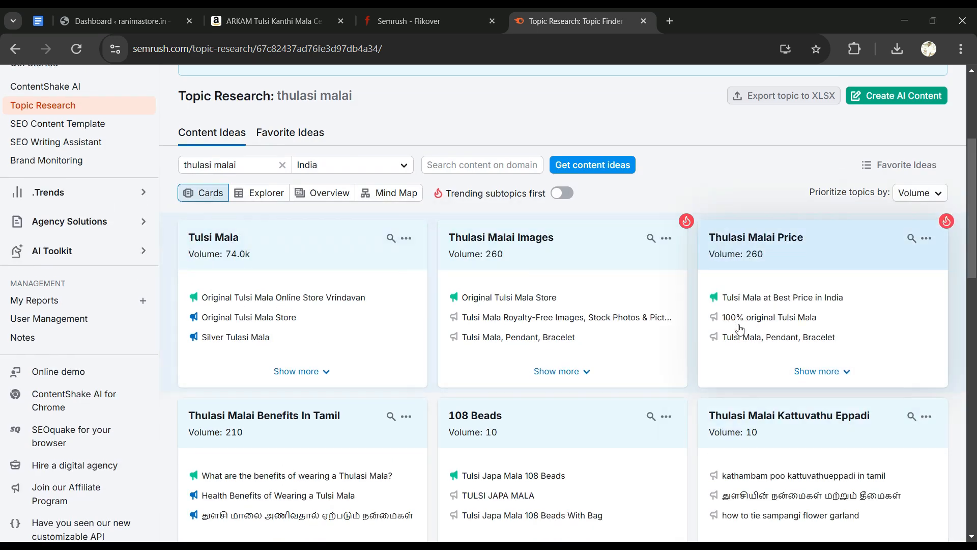
pyautogui.scroll(-1, 743, 352)
pyautogui.scroll(-2, 743, 352)
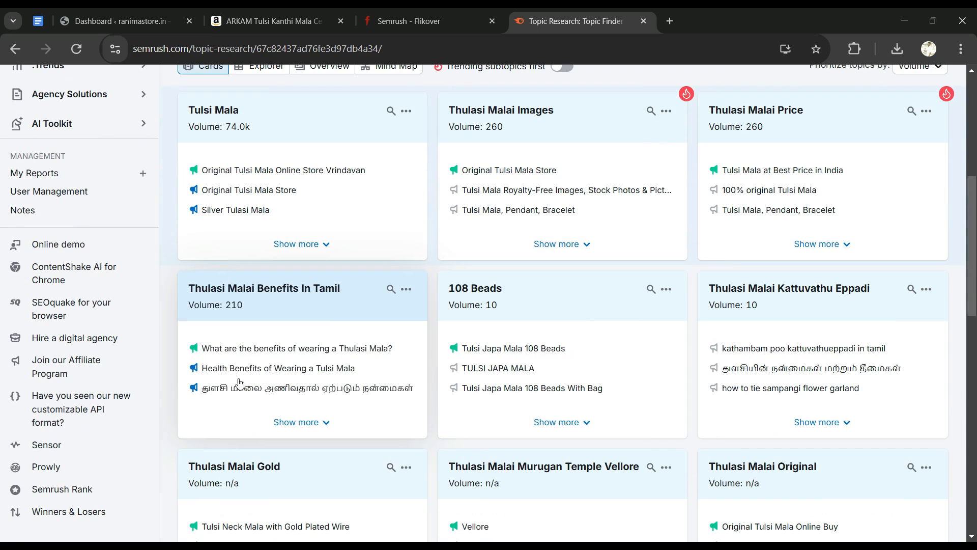
pyautogui.scroll(-3, 763, 377)
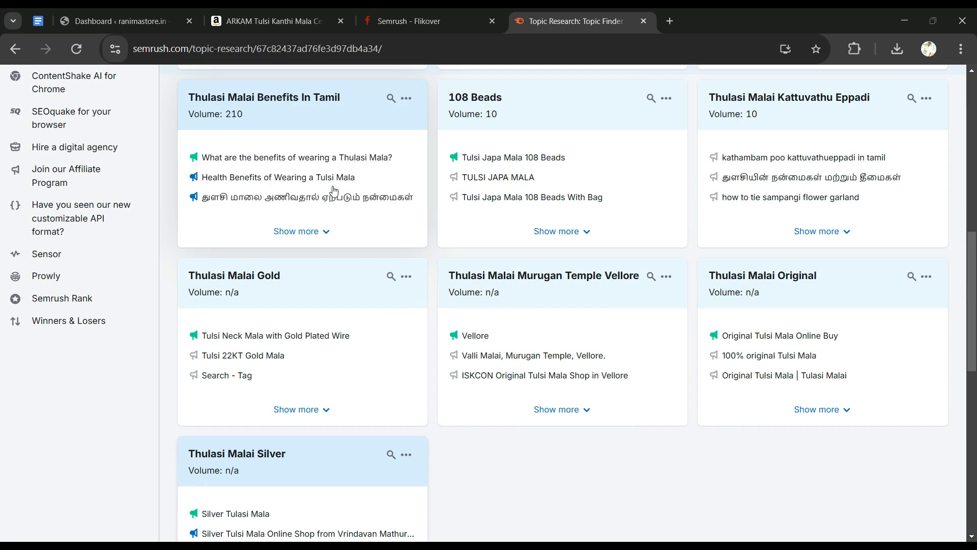
pyautogui.scroll(-3, 290, 320)
pyautogui.click(291, 325)
pyautogui.scroll(6, 294, 315)
pyautogui.scroll(5, 296, 312)
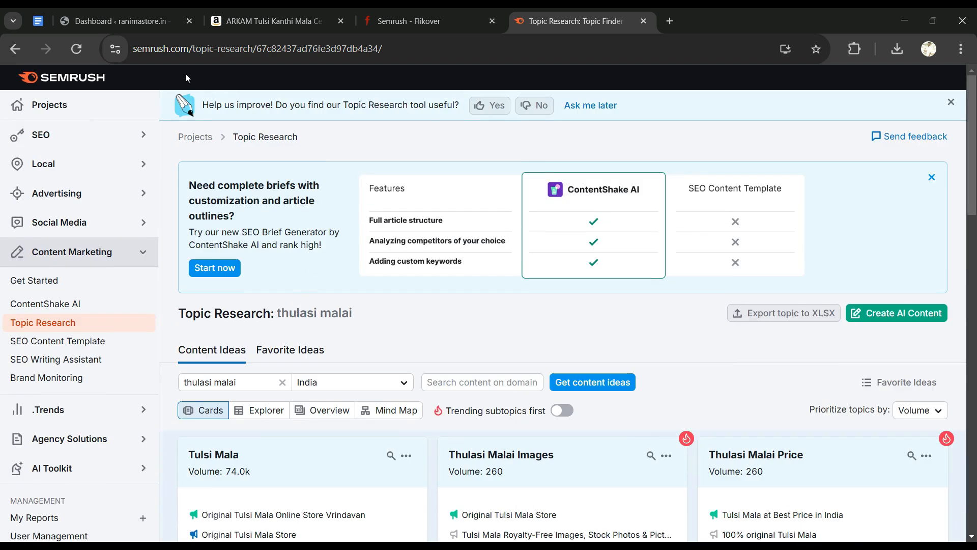
# - Switch to the store's WordPress dashboard and start adding a new product
pyautogui.click(119, 21)
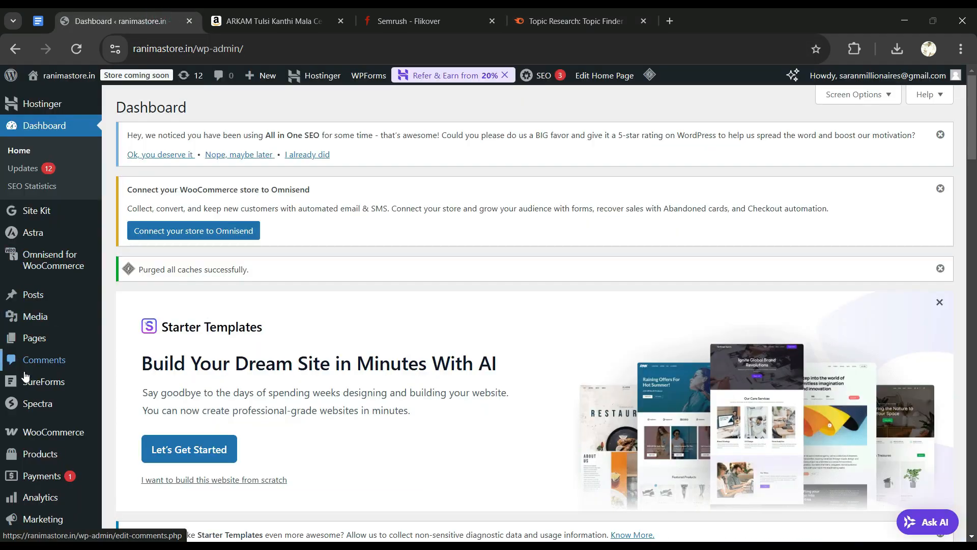
pyautogui.scroll(-3, 40, 418)
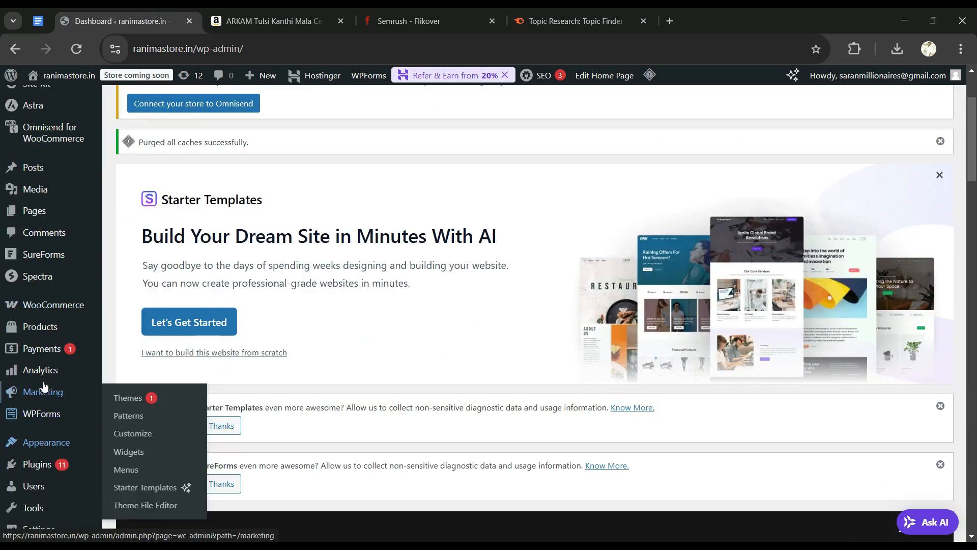
pyautogui.scroll(-3, 40, 356)
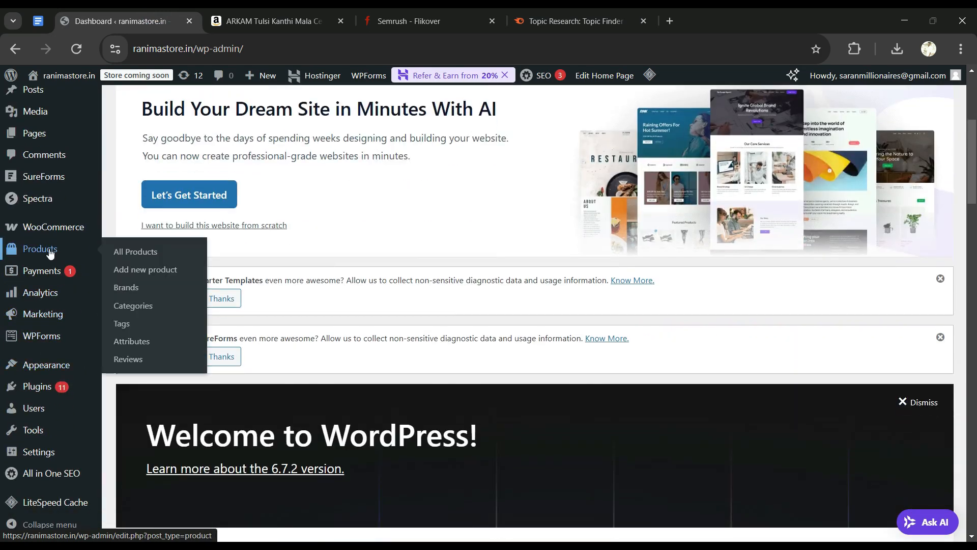
pyautogui.click(141, 273)
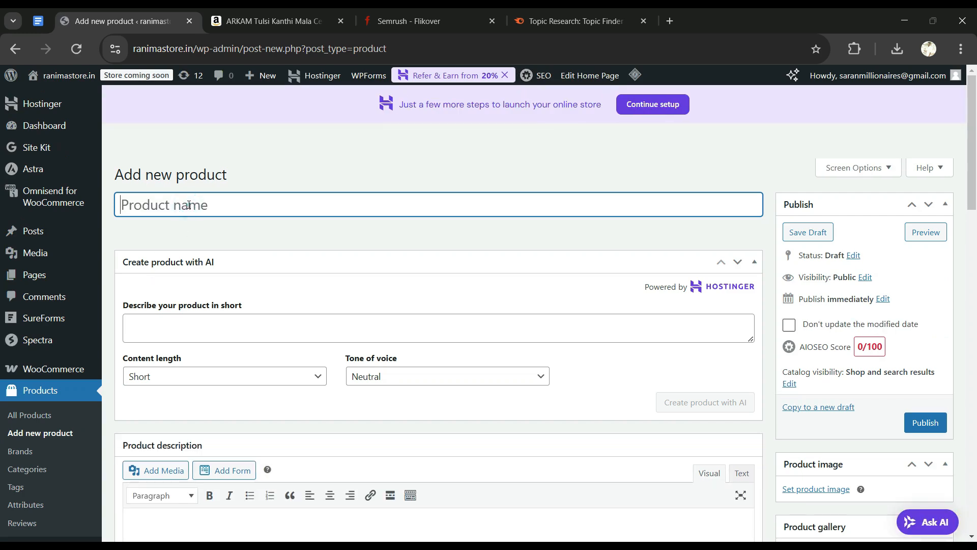
# - Enter "THE ORIGINAL THULASI MALAI" as the product name
pyautogui.write('t')
pyautogui.press('BackSpace')
pyautogui.write('THE')
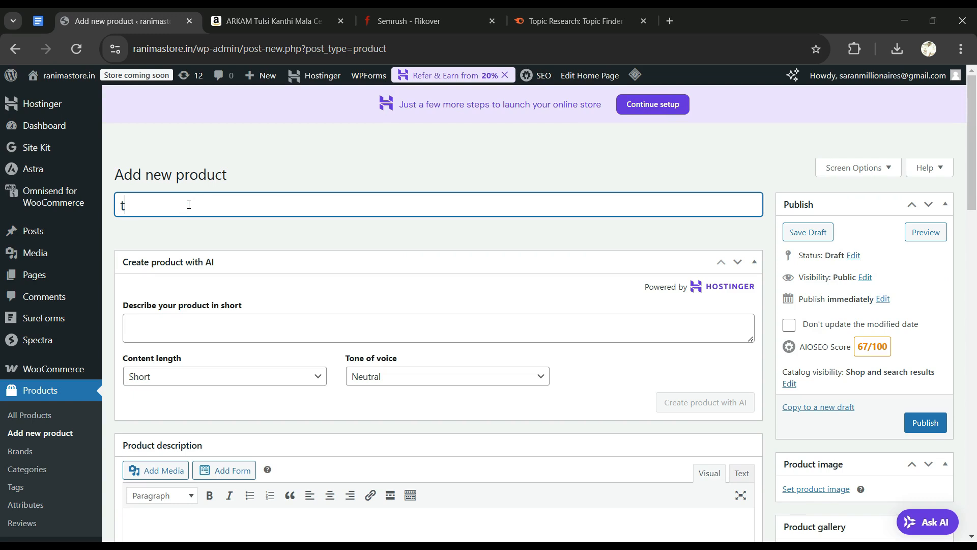
pyautogui.write(' ORIGINAL THULA')
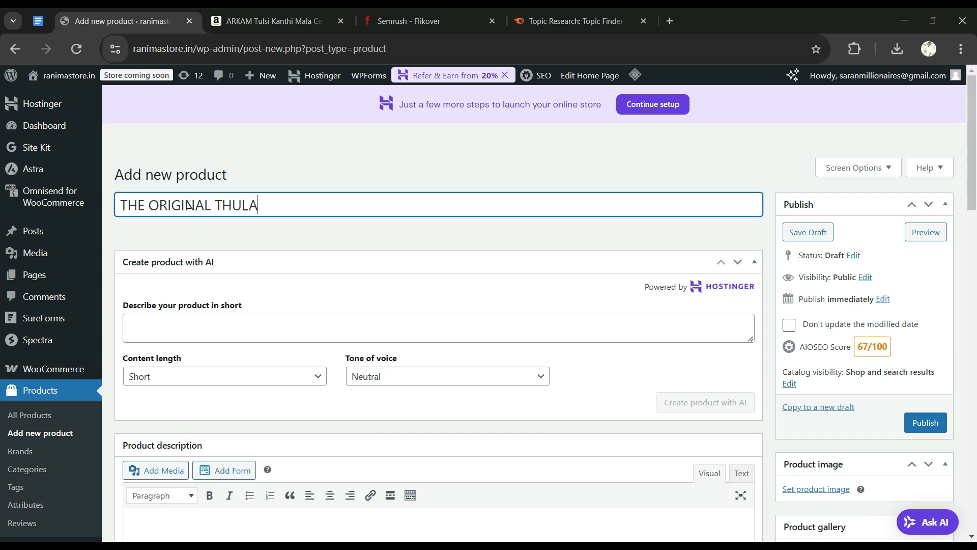
pyautogui.write('SI MALAI')
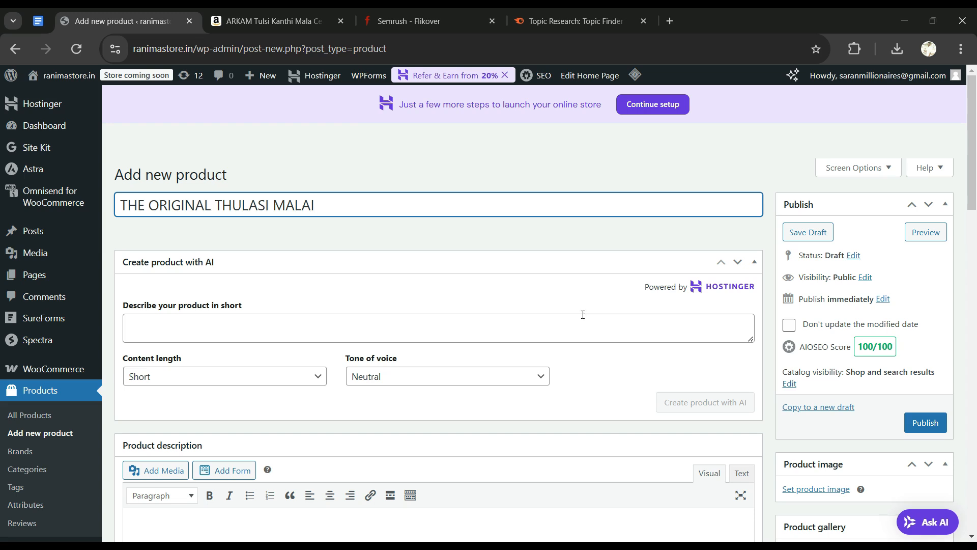
# - Write "THE 100% ORIGINAL THULASI MALAI AND ITS 15 BENIFITS OF WEARING" as a Heading 2 in the product description
pyautogui.scroll(-1, 584, 315)
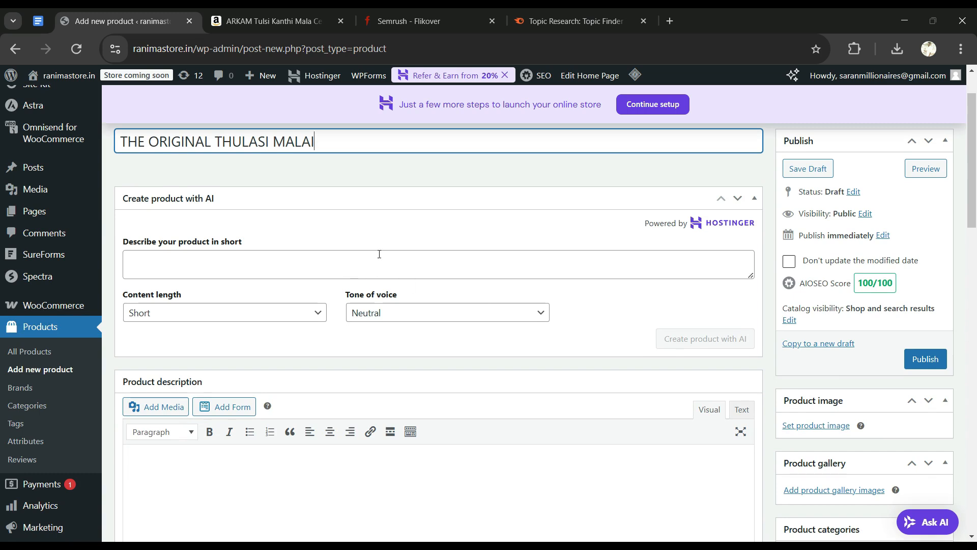
pyautogui.scroll(-1, 379, 259)
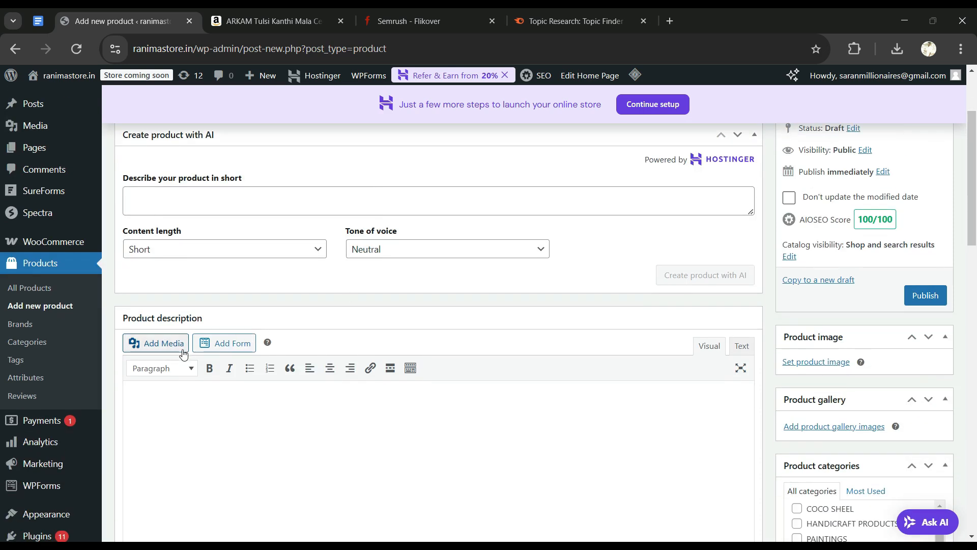
pyautogui.scroll(-1, 184, 331)
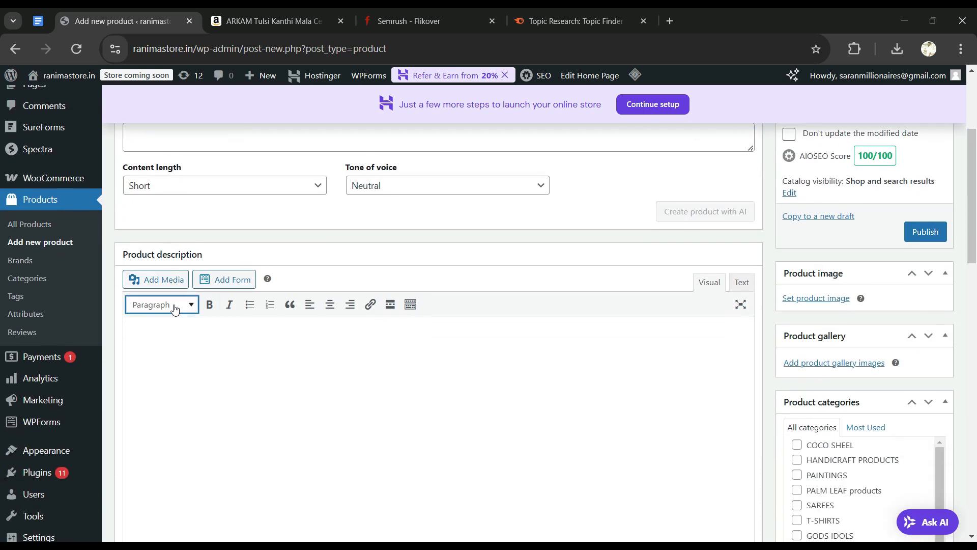
pyautogui.click(182, 310)
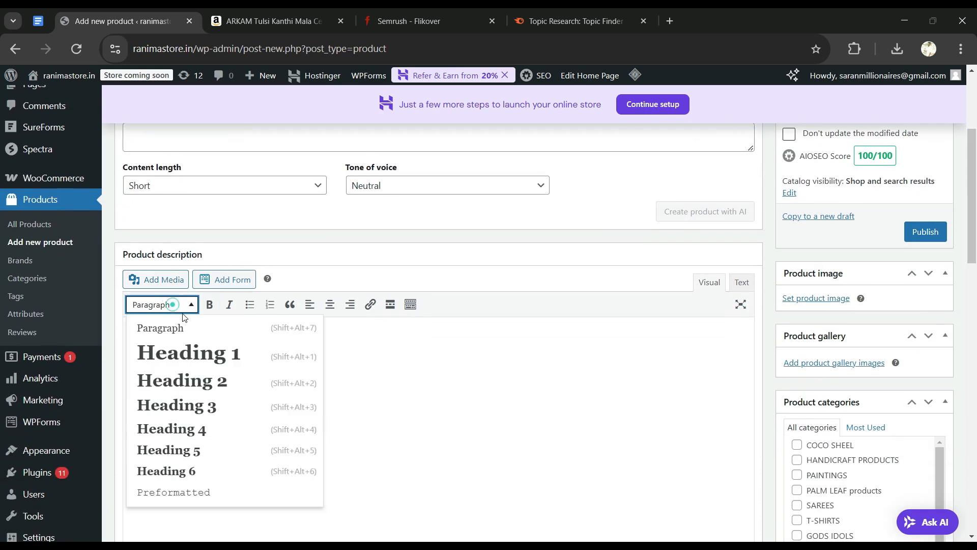
pyautogui.click(196, 380)
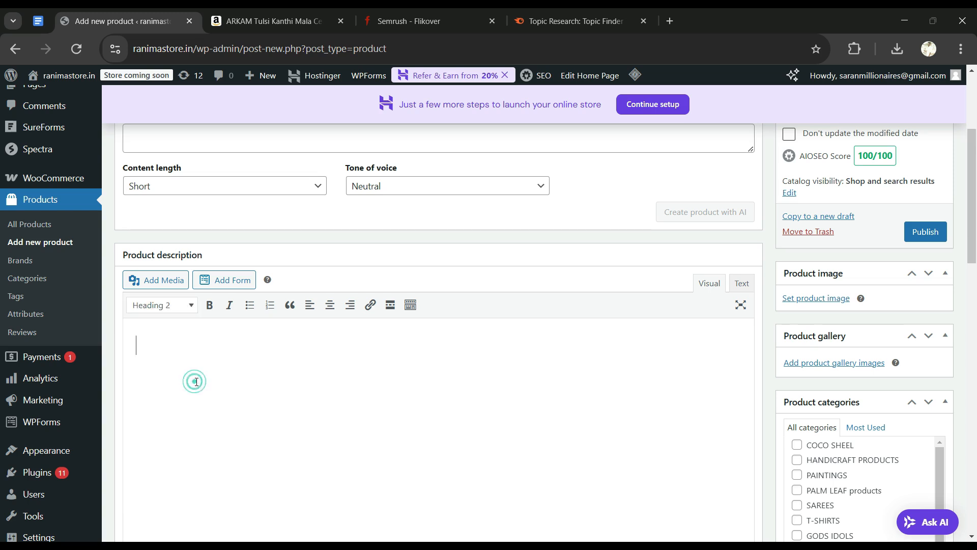
pyautogui.click(212, 365)
pyautogui.write('THE')
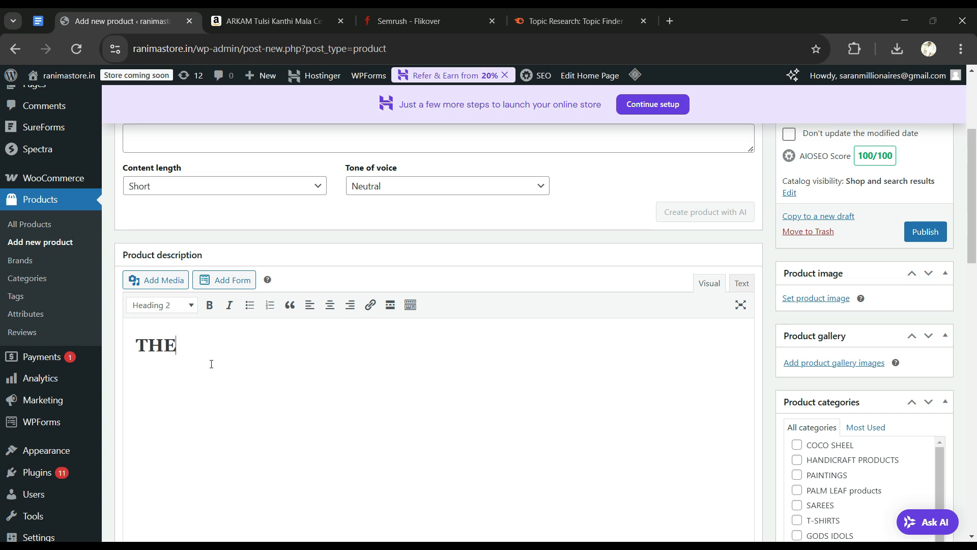
pyautogui.write(' 100')
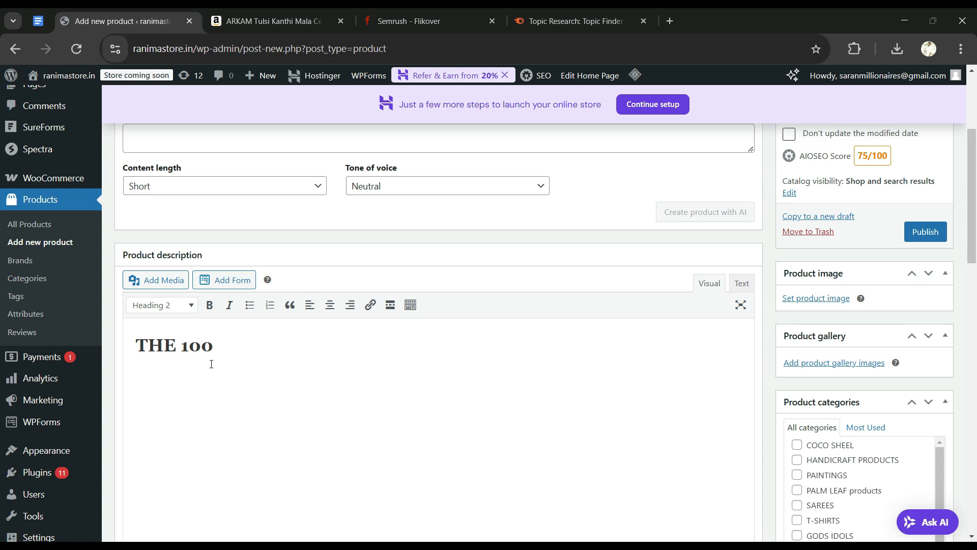
pyautogui.write('%')
pyautogui.write('ORIGINA')
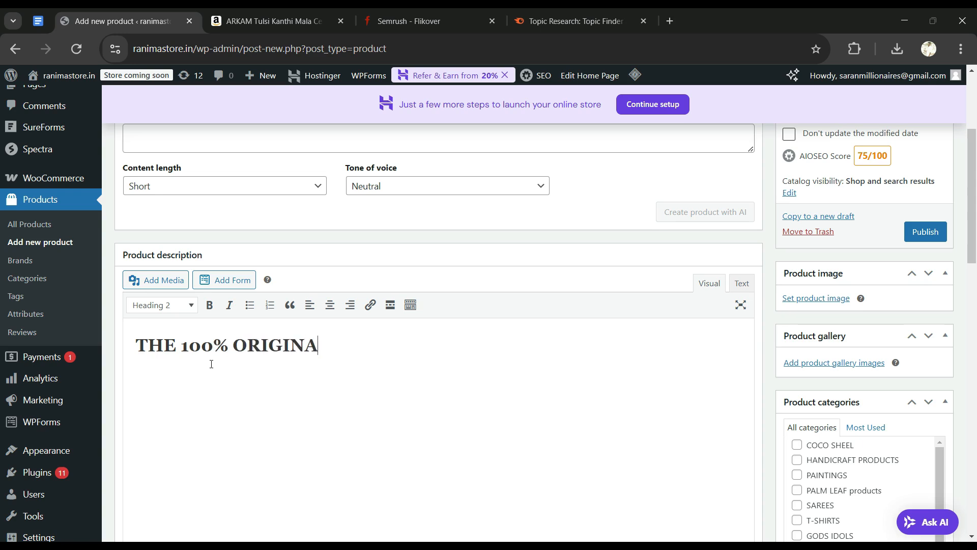
pyautogui.write('L THULAS')
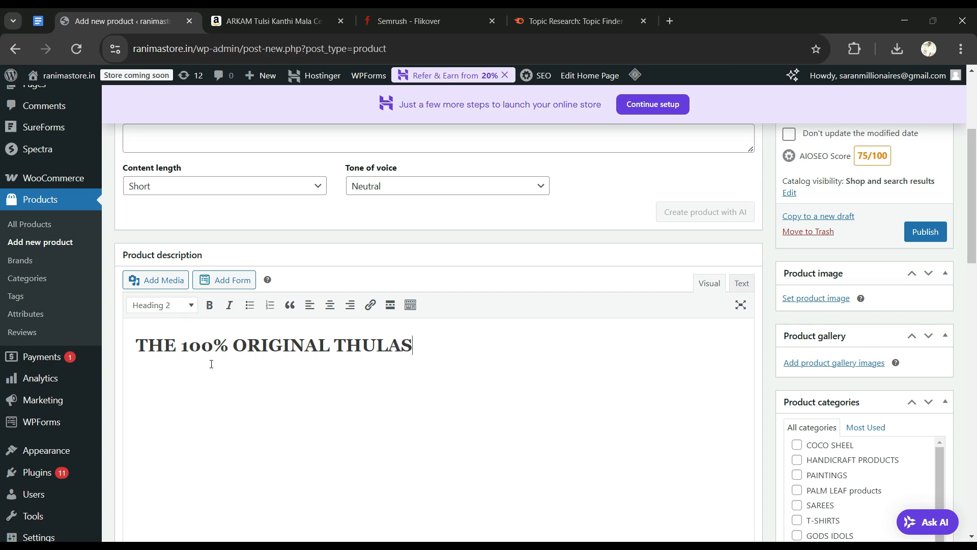
pyautogui.write('I MALAI AN')
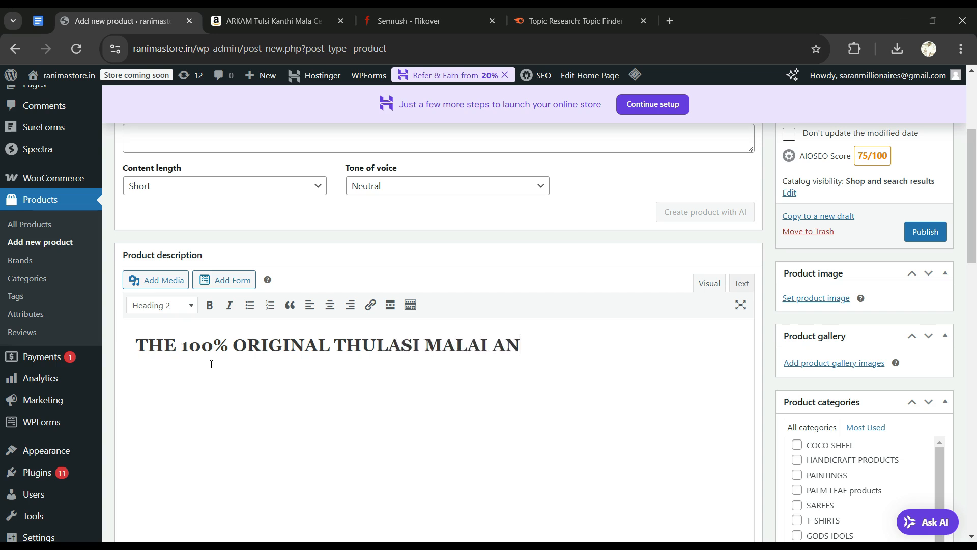
pyautogui.write('D ITS 15 BENIFITS')
pyautogui.scroll(-1, 211, 364)
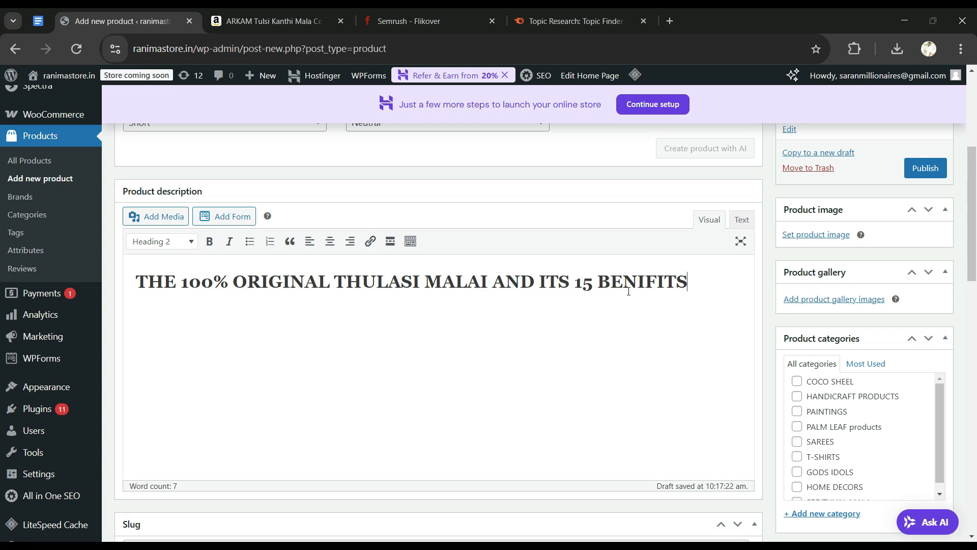
pyautogui.write('OF WEARING')
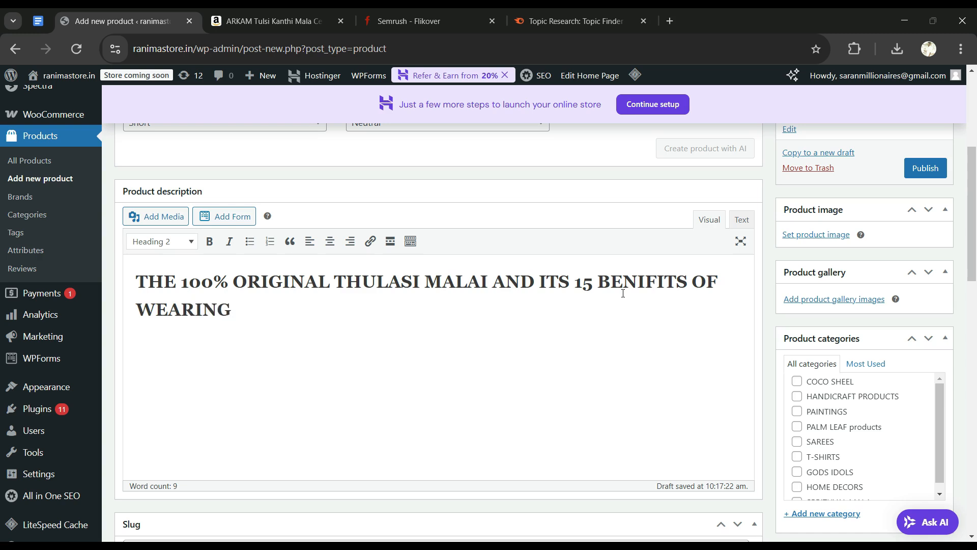
# - Copy the whole heading from the product description and open a new browser tab
pyautogui.click(135, 277)
pyautogui.moveTo(135, 277); pyautogui.dragTo(238, 302)
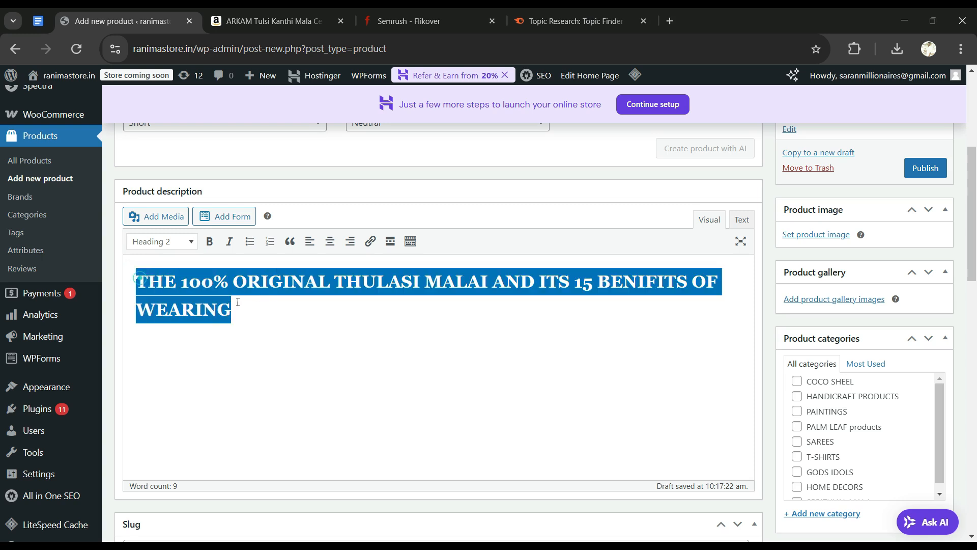
pyautogui.rightClick(189, 302)
pyautogui.click(209, 302)
pyautogui.click(671, 22)
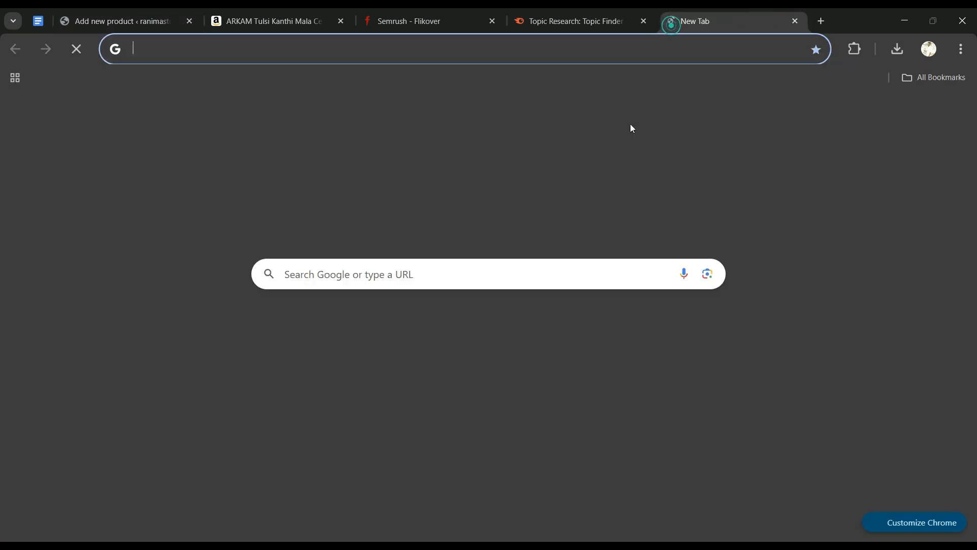
# - Open the ChatGPT shortcut's chatbot and submit the copied heading "THE 100% ORIGINAL THULASI MALAI AND ITS 15 BENIFITS OF WEARING" as the prompt
pyautogui.click(239, 329)
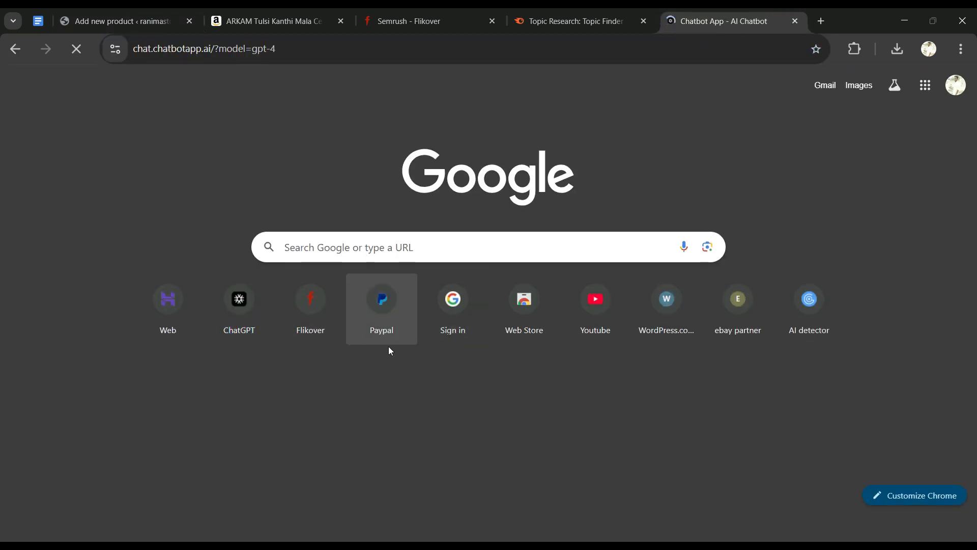
pyautogui.rightClick(394, 304)
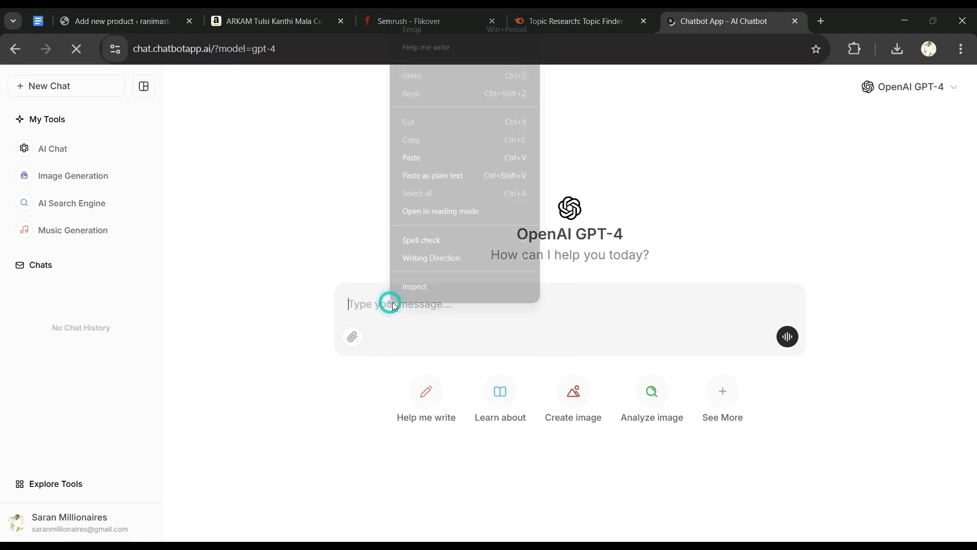
pyautogui.click(415, 160)
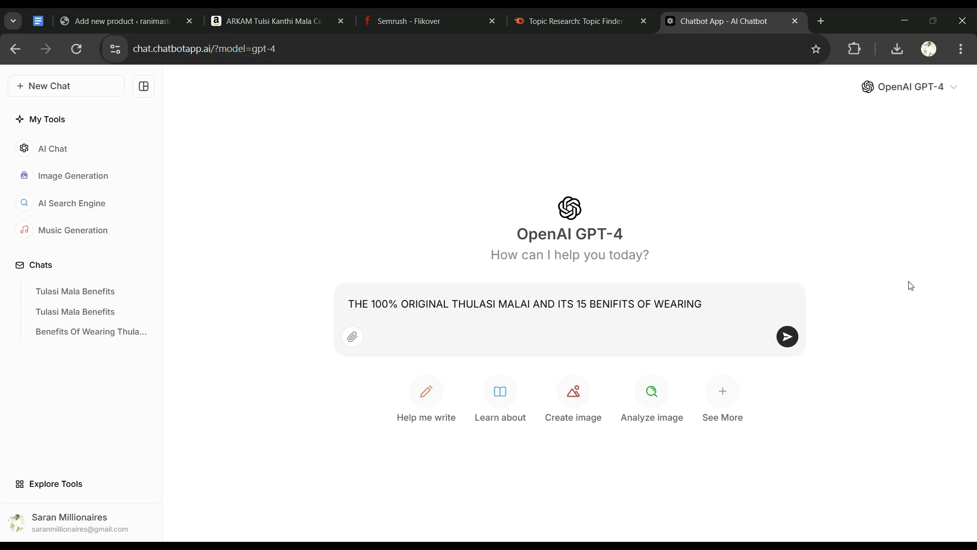
pyautogui.click(787, 337)
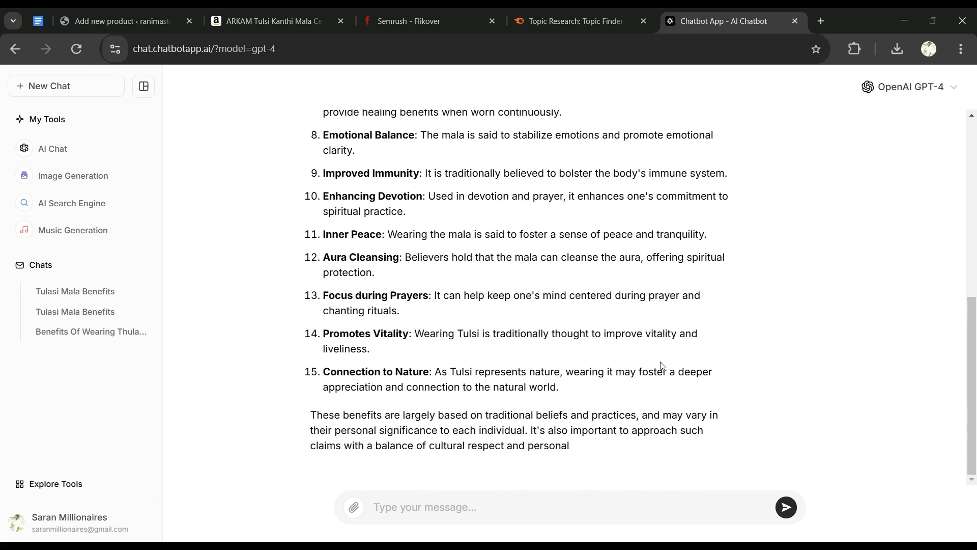
# - Copy the full numbered list of 15 benefits from the chatbot's answer, leaving out the introduction and closing paragraph
pyautogui.moveTo(556, 364); pyautogui.dragTo(316, 245)
pyautogui.scroll(5, 328, 351)
pyautogui.scroll(3, 327, 348)
pyautogui.rightClick(328, 241)
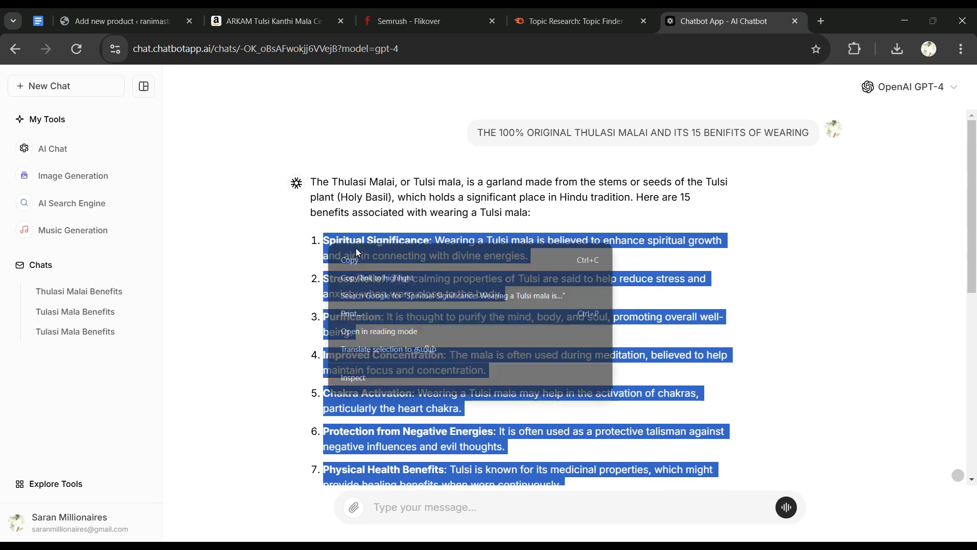
pyautogui.click(373, 257)
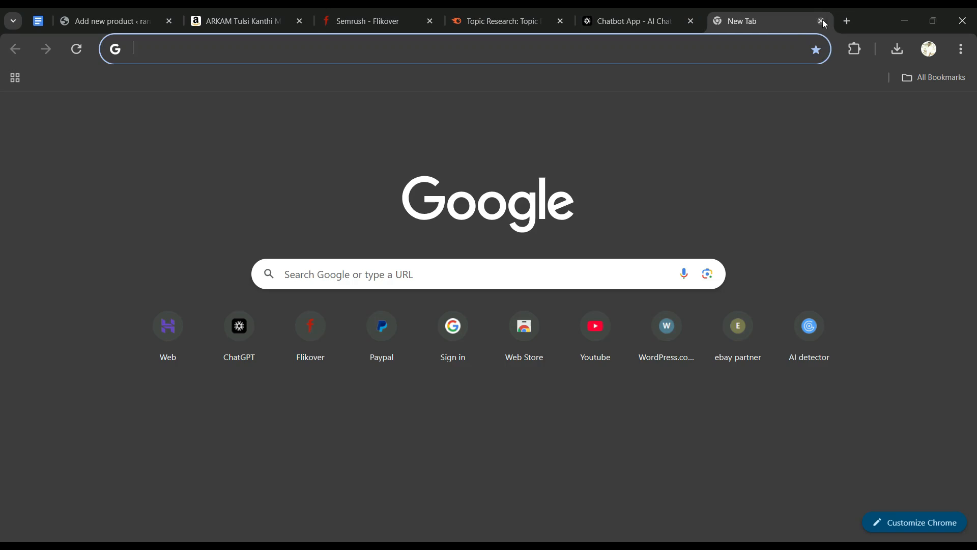
# - Search Google for "quillbot" in a new tab, open the QuillBot site and go to its AI Detector
pyautogui.click(821, 21)
pyautogui.click(794, 49)
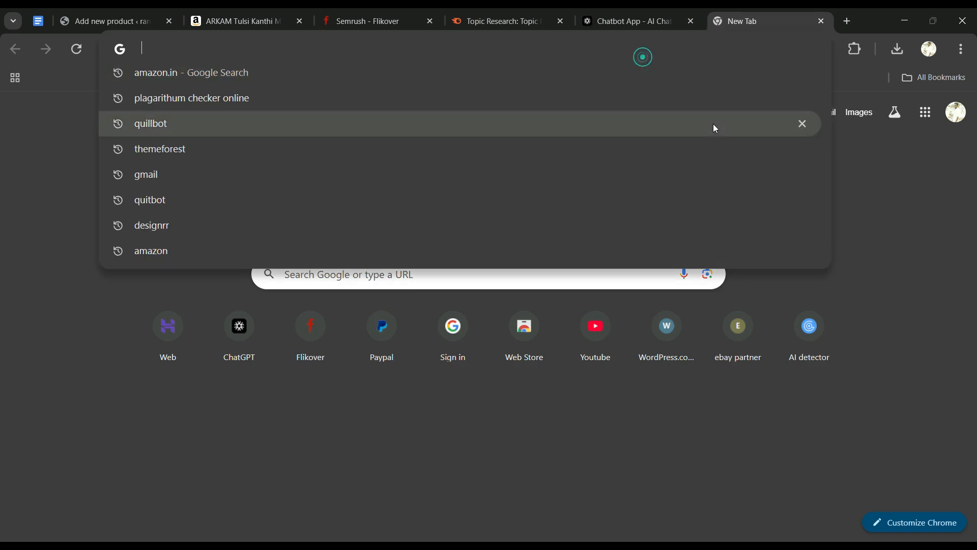
pyautogui.click(426, 123)
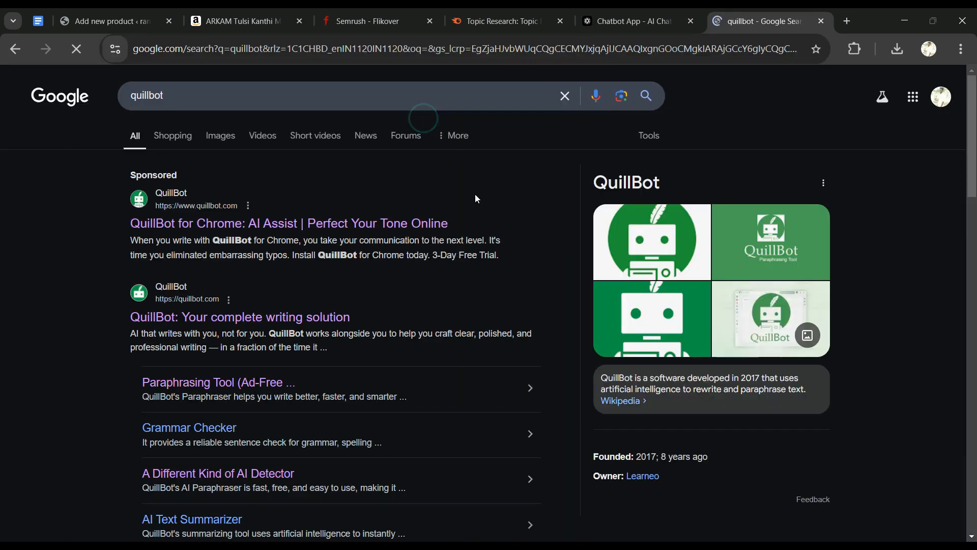
pyautogui.click(225, 231)
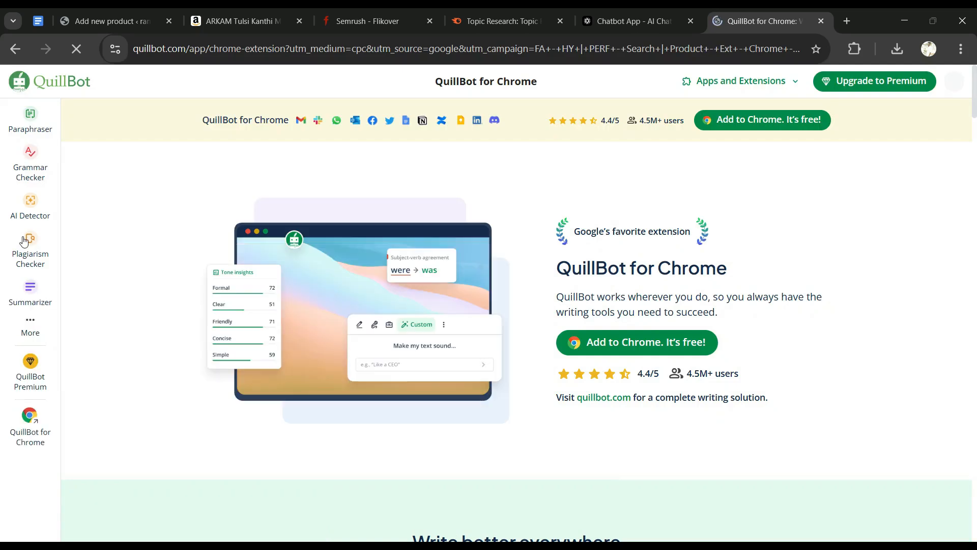
pyautogui.click(32, 217)
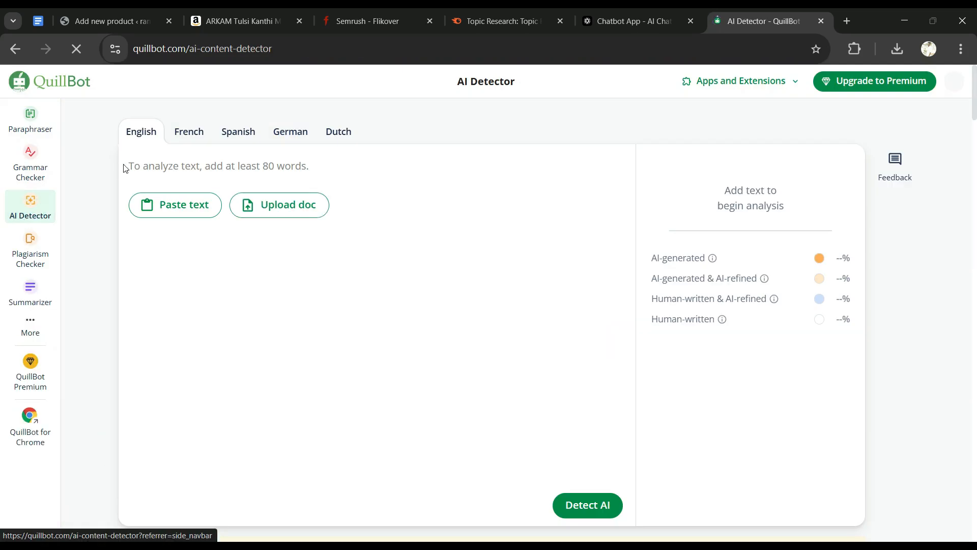
# - Paste the copied benefits list into the AI Detector and run the AI detection on it
pyautogui.rightClick(151, 168)
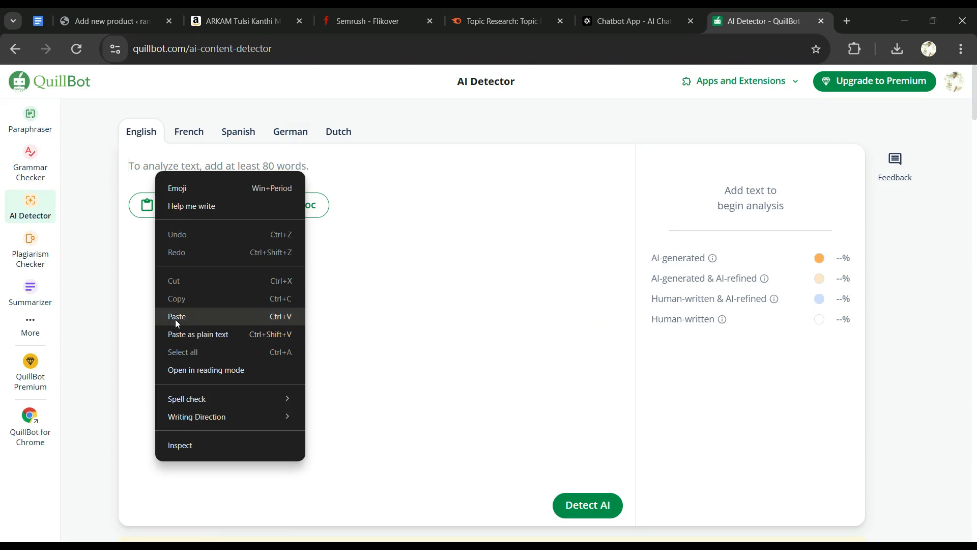
pyautogui.click(175, 319)
pyautogui.click(591, 524)
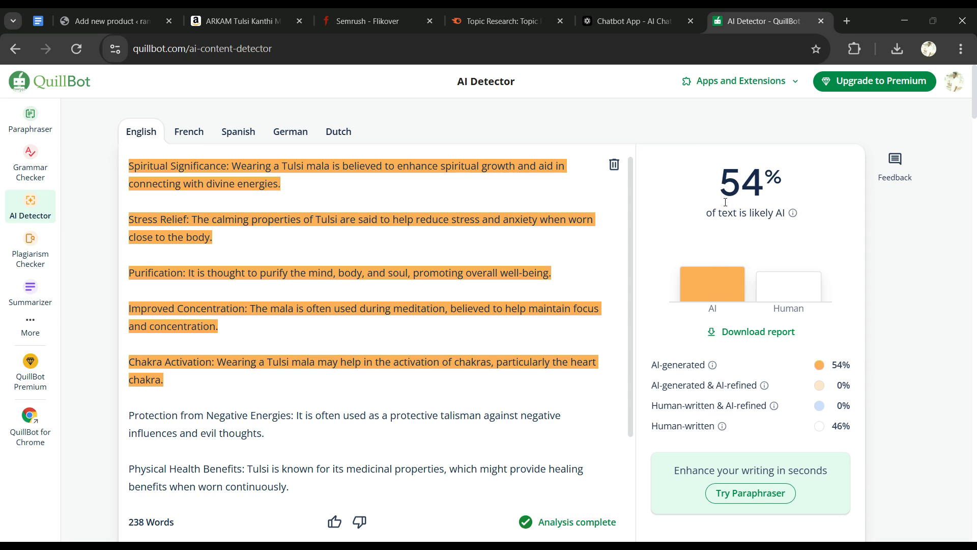
# - Open the Flikover dashboard in a new browser tab and launch Grammarly Premium from it
pyautogui.click(847, 22)
pyautogui.click(290, 331)
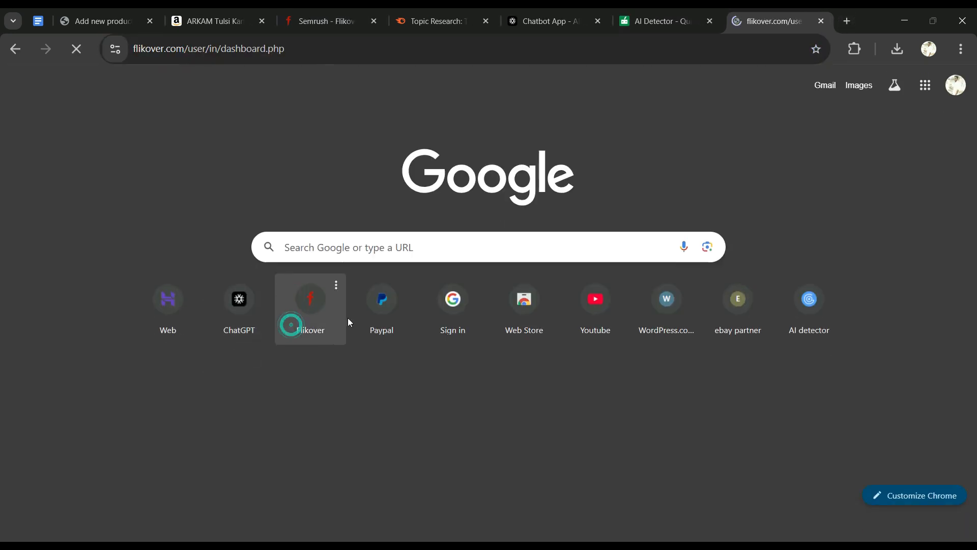
pyautogui.scroll(-4, 437, 326)
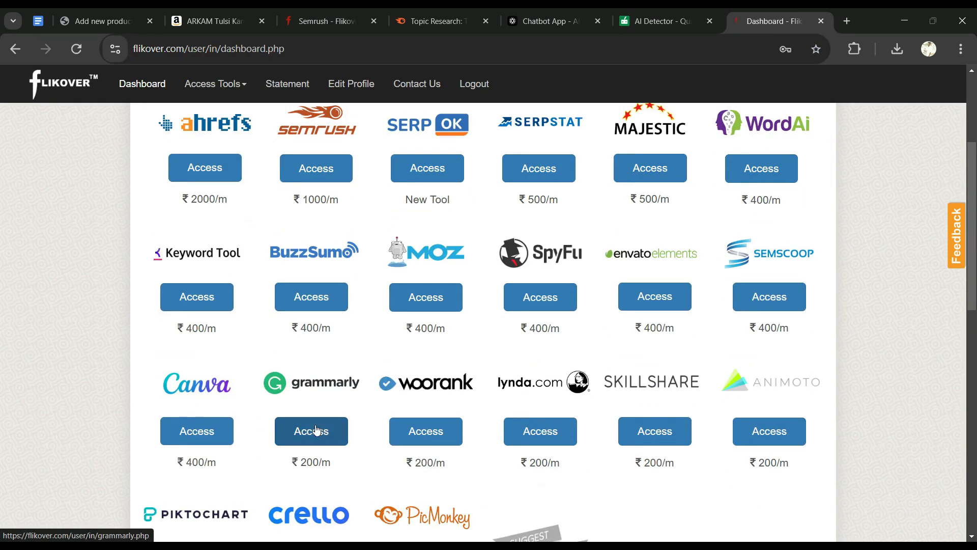
pyautogui.click(316, 437)
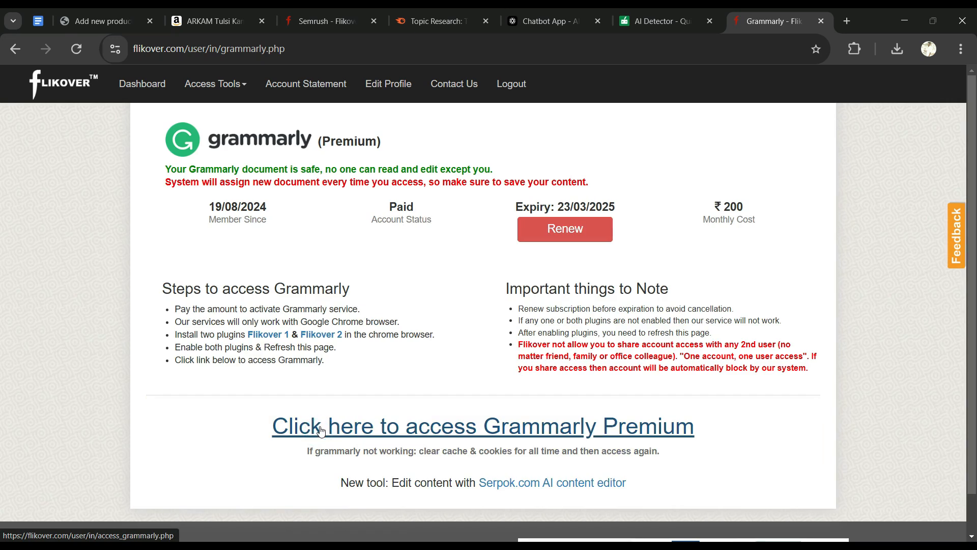
pyautogui.click(367, 427)
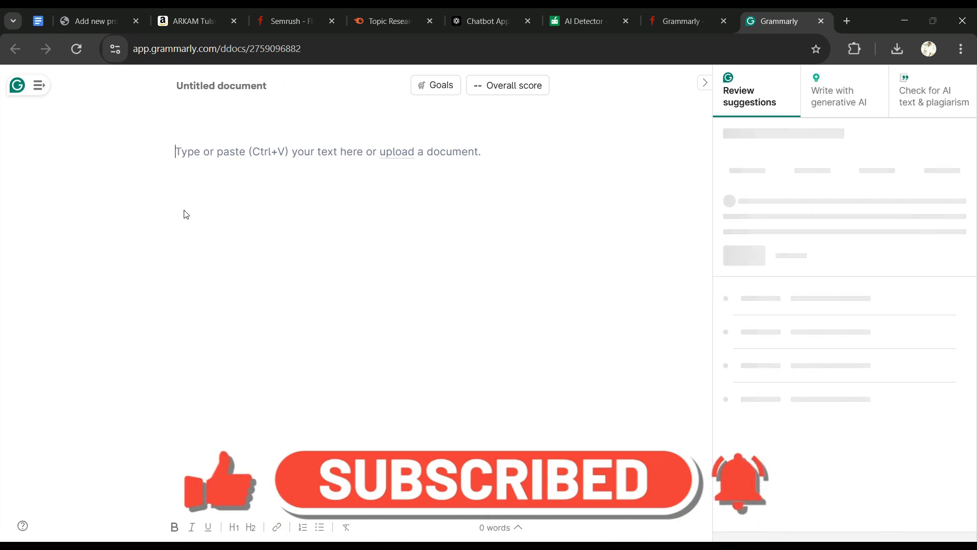
# - Paste the copied list of 15 benefits into the blank Grammarly document
pyautogui.rightClick(195, 154)
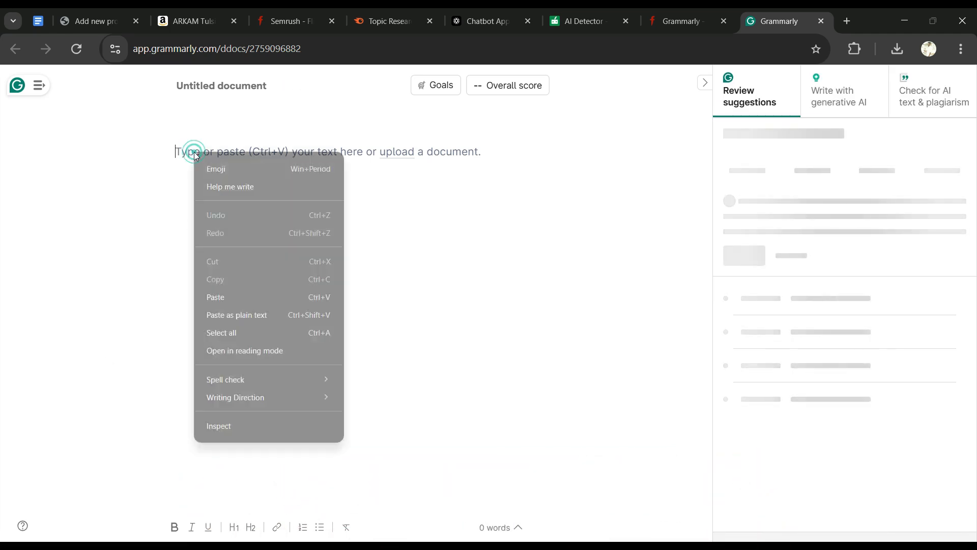
pyautogui.click(222, 299)
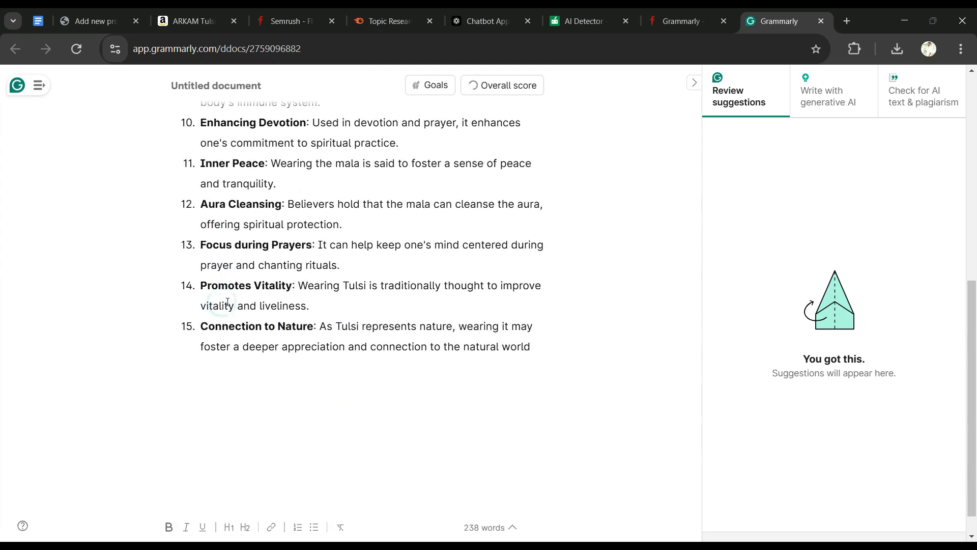
pyautogui.scroll(2, 347, 314)
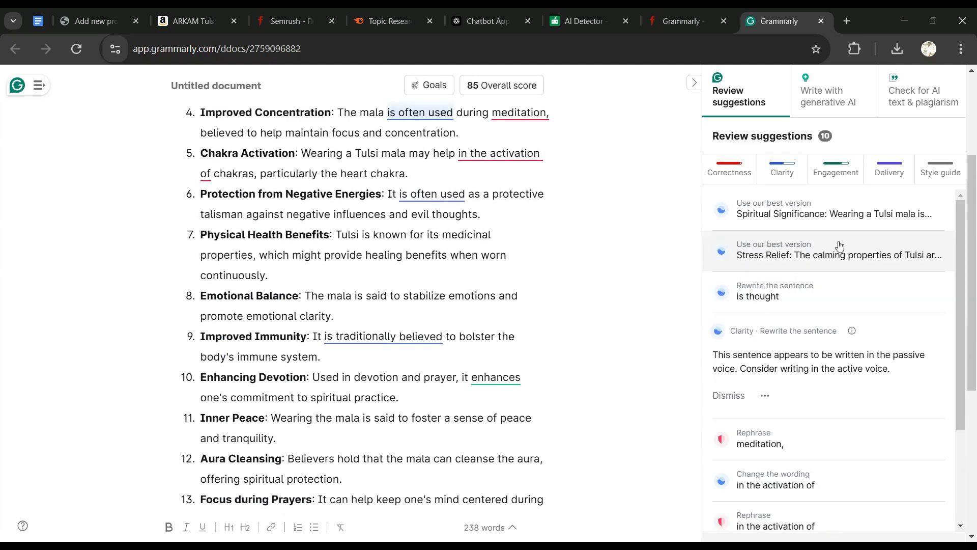
# - Accept the wording suggestions for benefits 1, 2, 4, 5 and 10, and dismiss the passive-voice suggestions
pyautogui.click(789, 219)
pyautogui.click(757, 290)
pyautogui.click(757, 288)
pyautogui.click(730, 272)
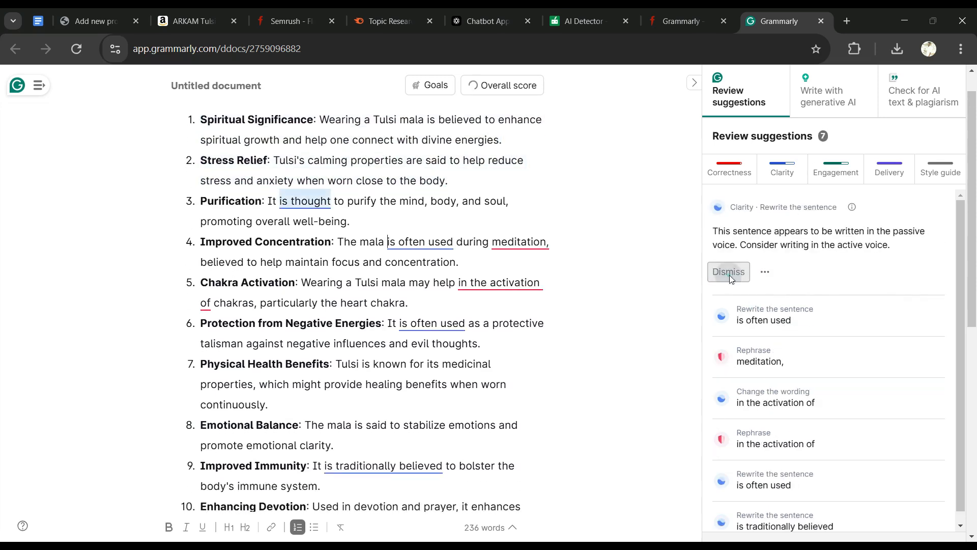
pyautogui.click(729, 275)
pyautogui.click(738, 269)
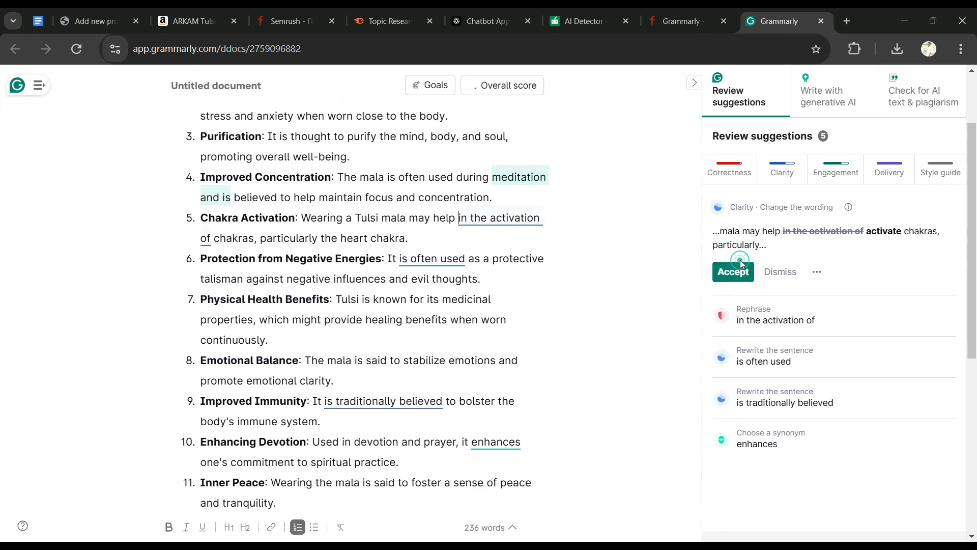
pyautogui.click(741, 273)
pyautogui.click(741, 274)
pyautogui.click(742, 274)
pyautogui.click(741, 274)
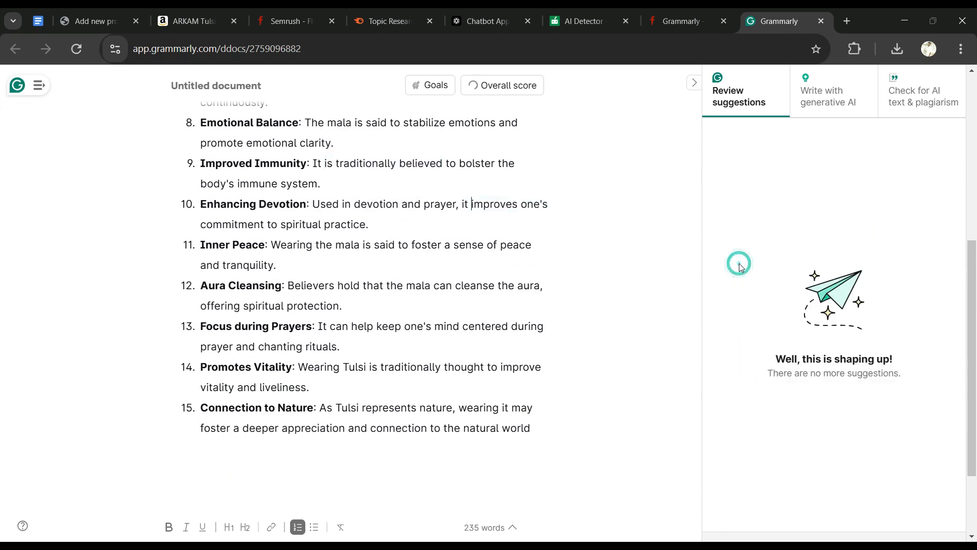
# - Run the plagiarism and AI text check on the document and examine the matched source and each flagged passage
pyautogui.scroll(3, 636, 303)
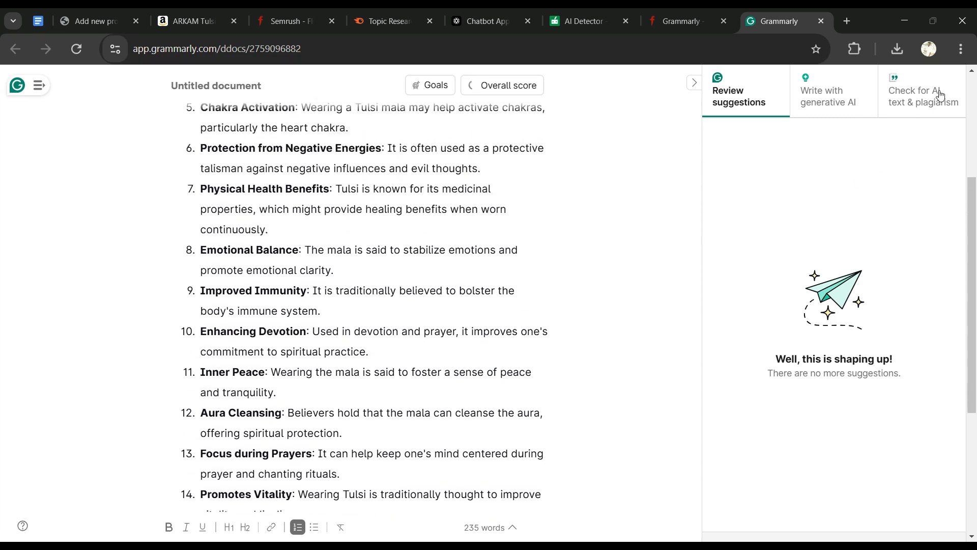
pyautogui.click(934, 106)
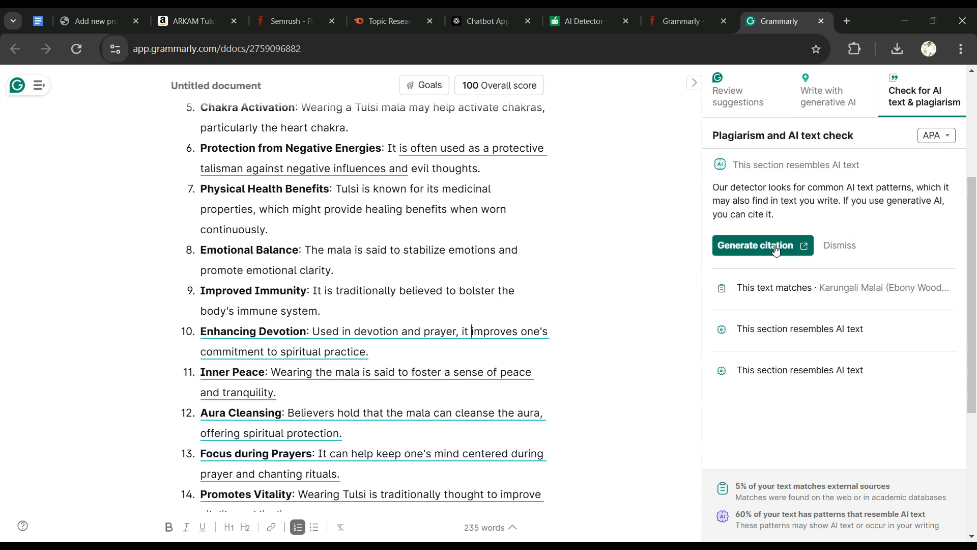
pyautogui.click(776, 288)
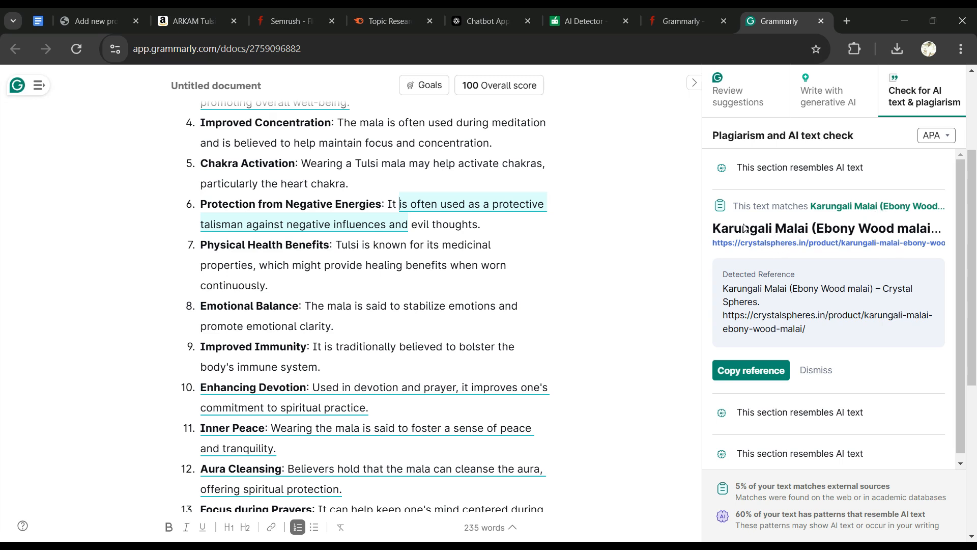
pyautogui.scroll(-1, 763, 254)
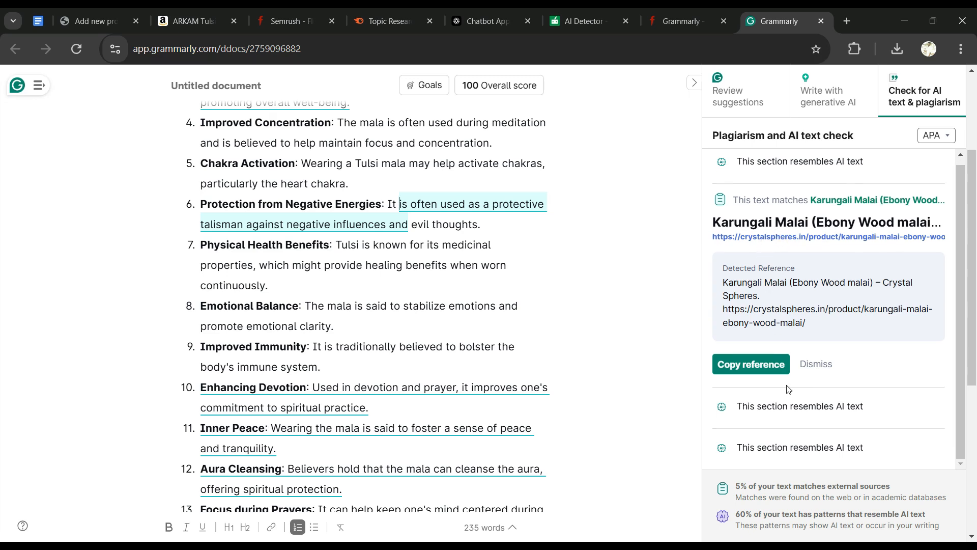
pyautogui.click(787, 406)
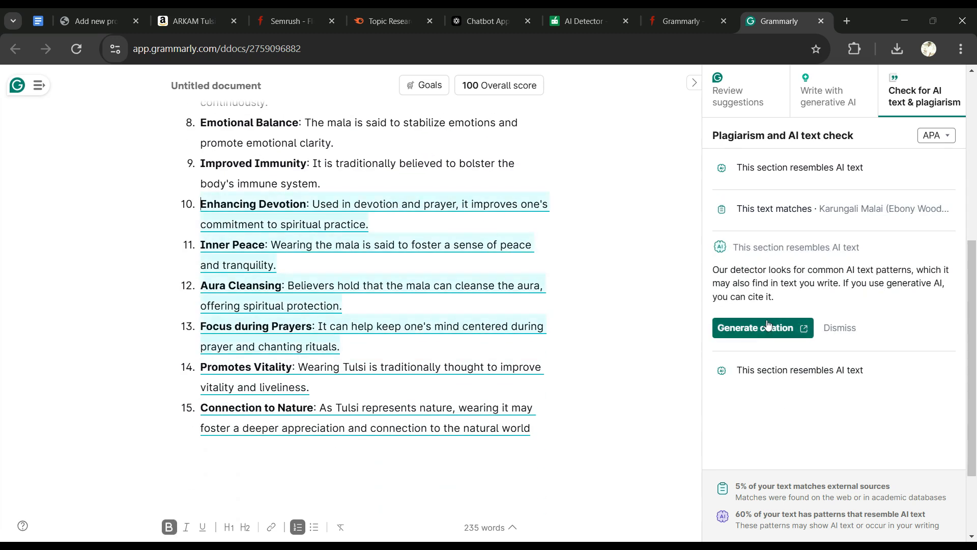
pyautogui.click(781, 372)
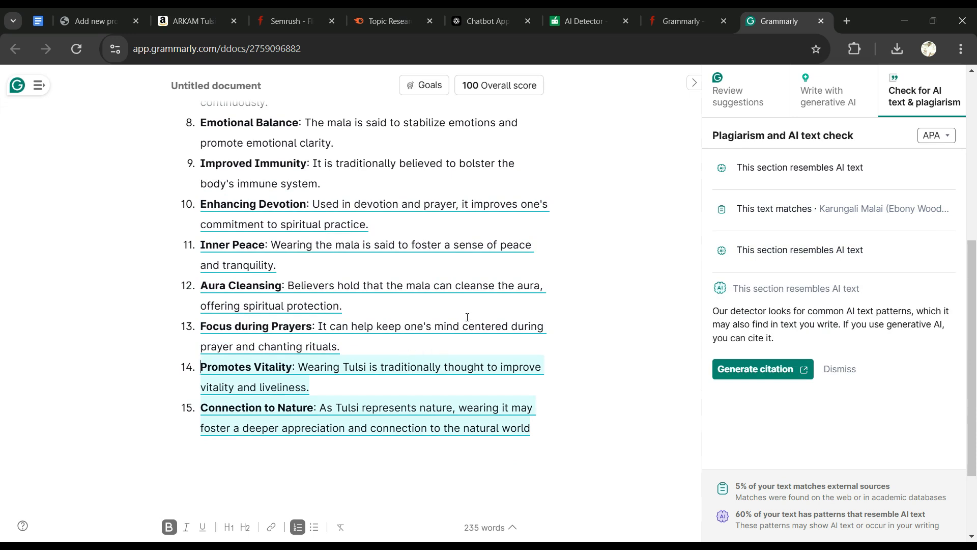
pyautogui.scroll(5, 467, 317)
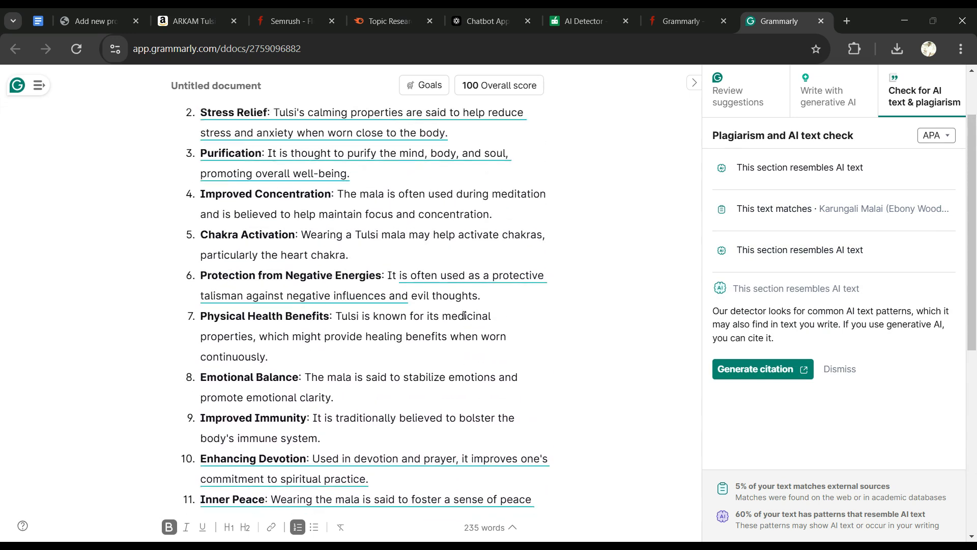
pyautogui.scroll(2, 465, 316)
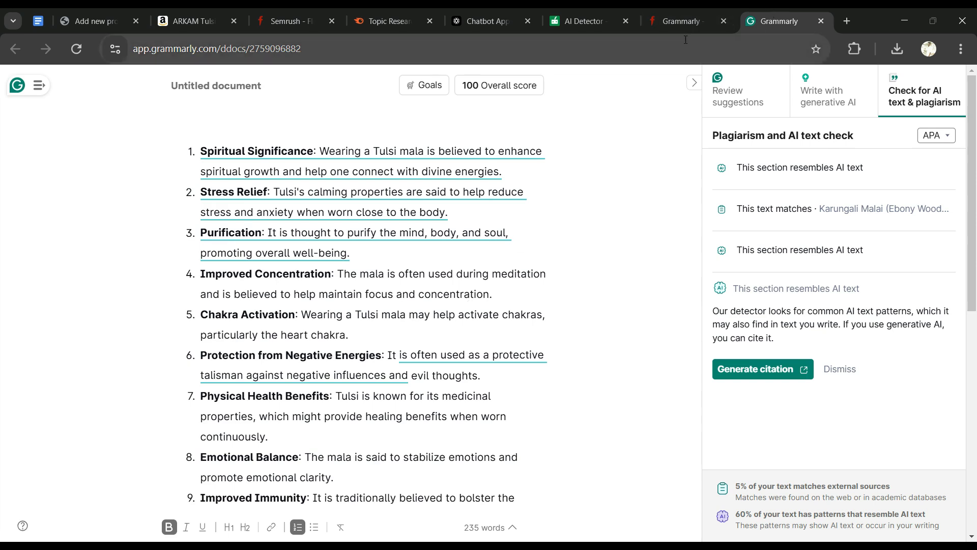
# - Launch WordAi from the Flikover dashboard and paste the copied list of 15 benefits as the text for rewriting
pyautogui.click(681, 21)
pyautogui.click(93, 88)
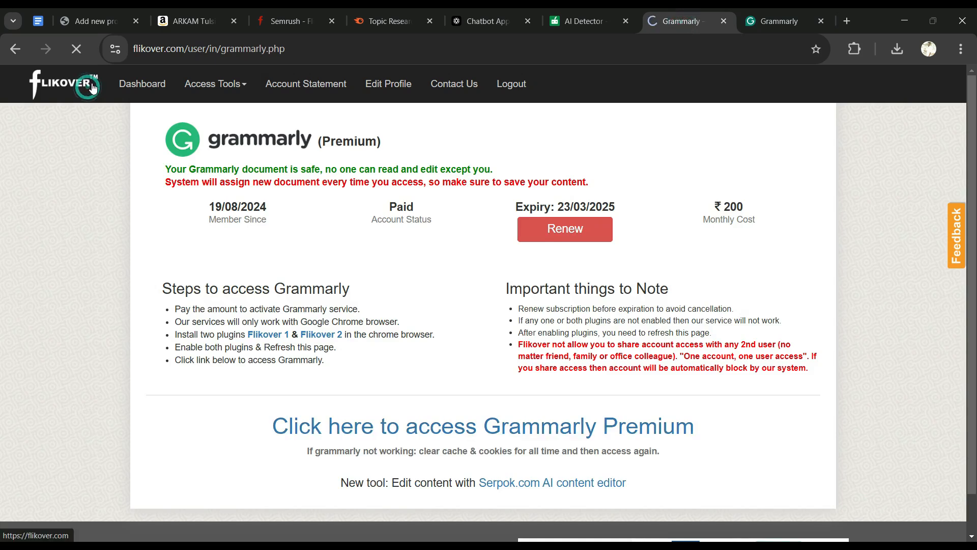
pyautogui.click(757, 359)
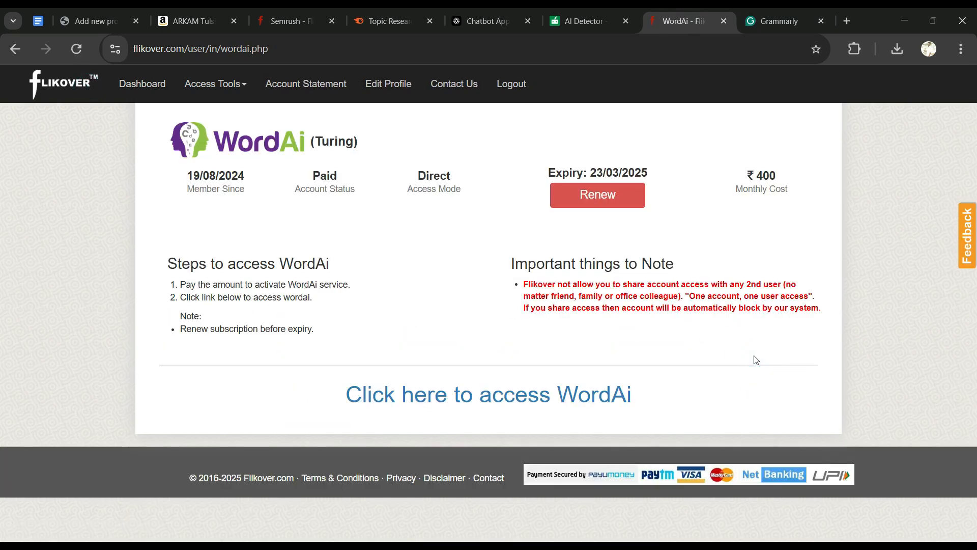
pyautogui.click(504, 394)
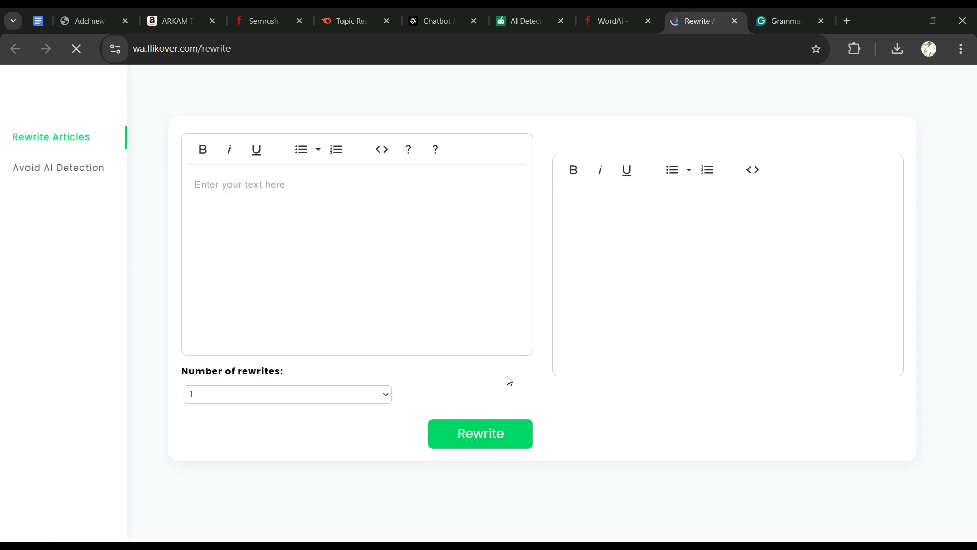
pyautogui.rightClick(214, 196)
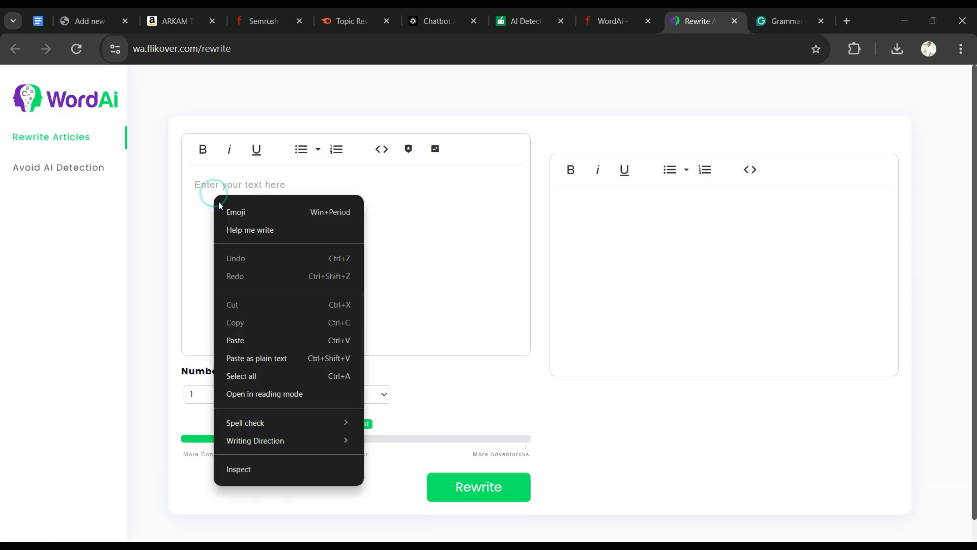
pyautogui.click(238, 341)
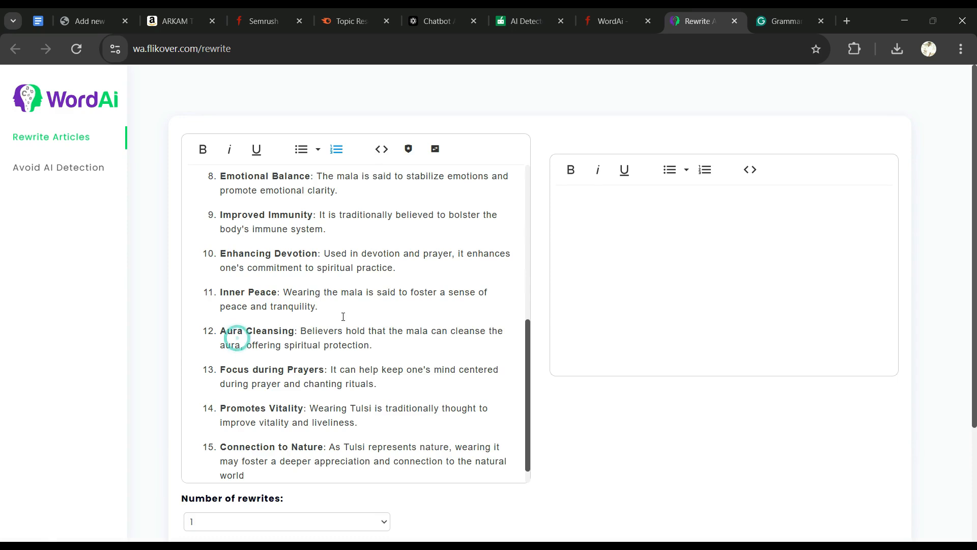
# - Generate one rewrite of the list of 15 benefits at the Regular level and copy the entire rewritten result
pyautogui.scroll(-2, 356, 339)
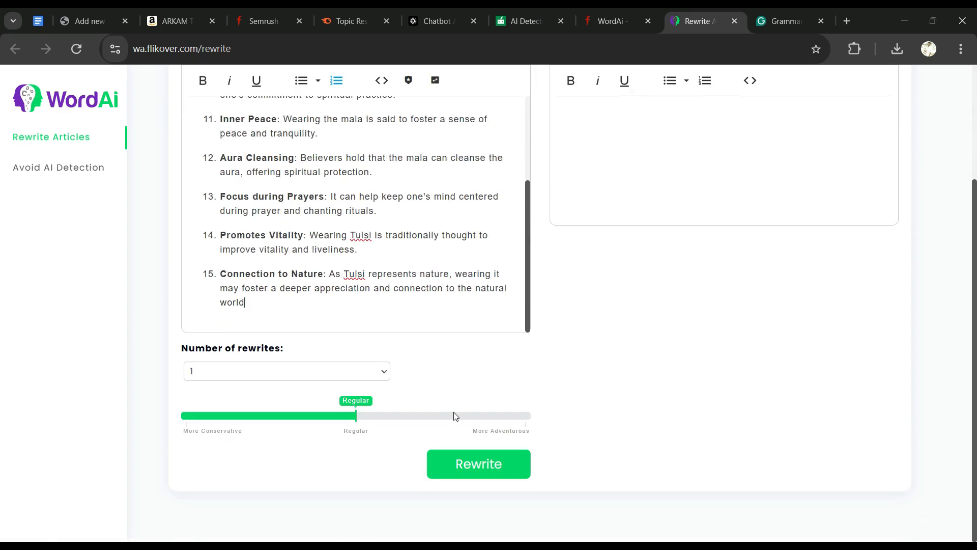
pyautogui.click(489, 470)
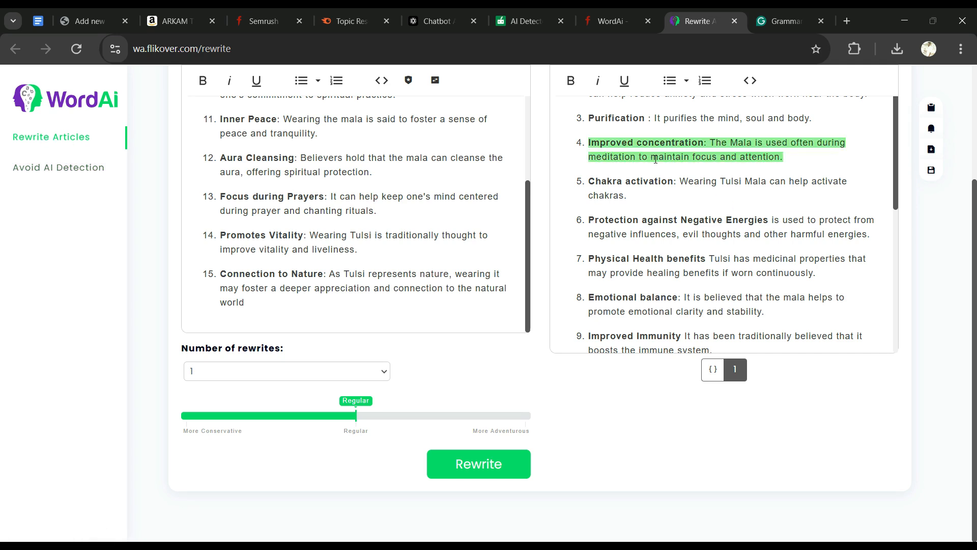
pyautogui.moveTo(655, 183); pyautogui.dragTo(633, 186)
pyautogui.rightClick(644, 184)
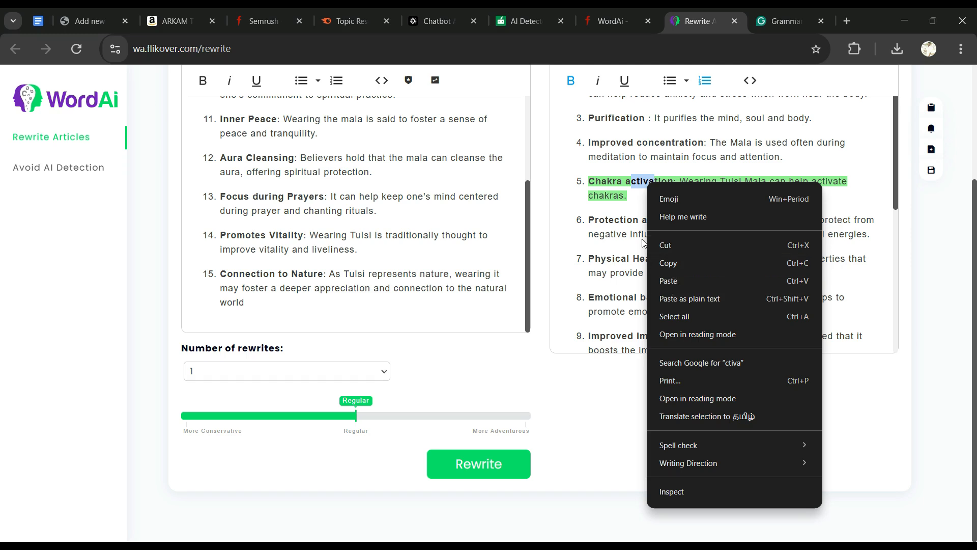
pyautogui.click(613, 193)
pyautogui.moveTo(642, 187); pyautogui.dragTo(620, 183)
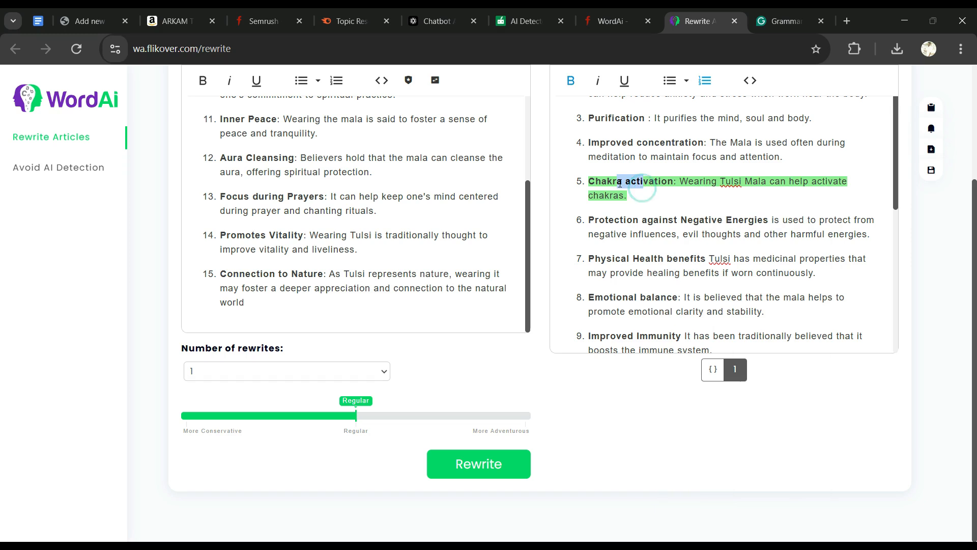
pyautogui.hotkey('ctrl', 'a')
pyautogui.rightClick(629, 187)
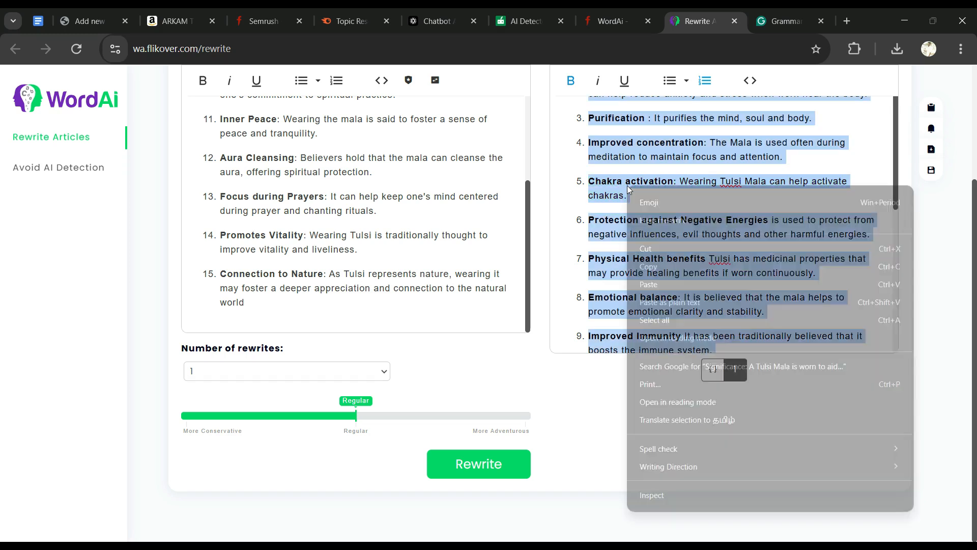
pyautogui.click(640, 259)
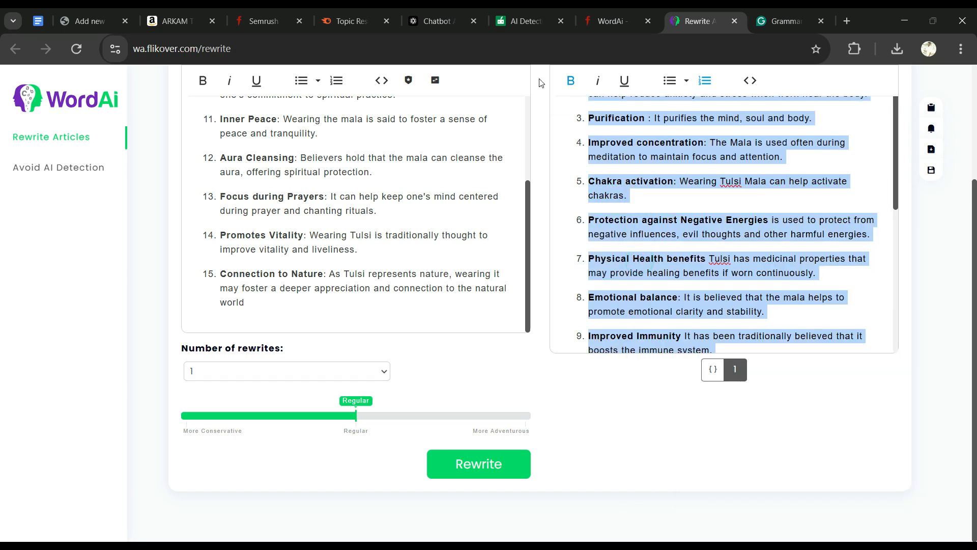
# - Switch to the Grammarly document and replace all of its text with the copied rewritten list
pyautogui.click(541, 24)
pyautogui.moveTo(486, 173)
pyautogui.click(480, 166)
pyautogui.hotkey('ctrl', 'a')
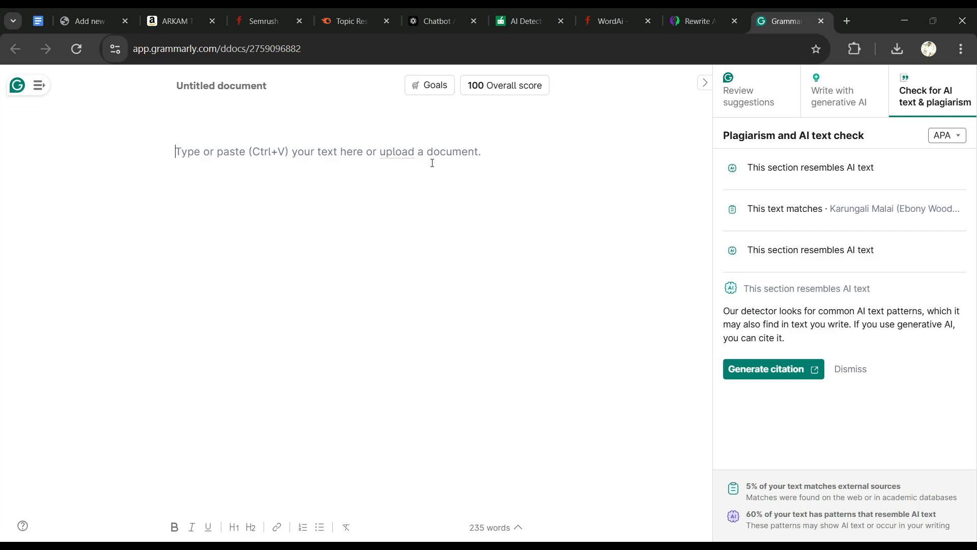
pyautogui.rightClick(209, 149)
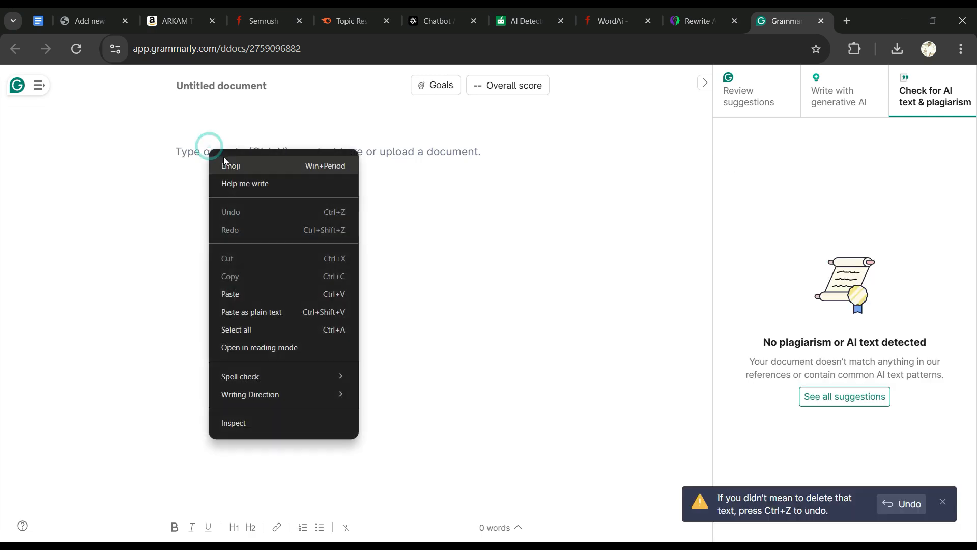
pyautogui.click(232, 294)
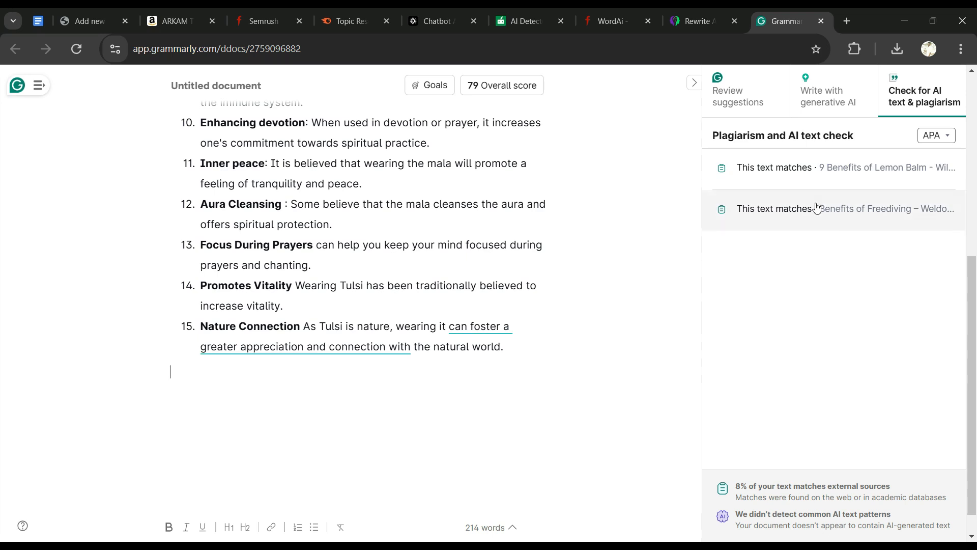
# - Examine the external sources matched to the flagged passages in benefits 2 and 15
pyautogui.click(806, 175)
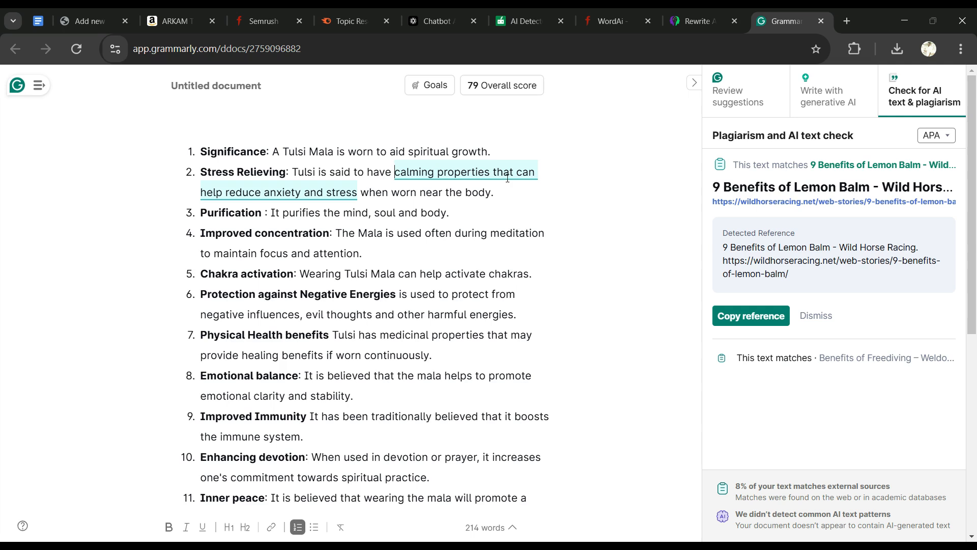
pyautogui.click(359, 194)
pyautogui.click(518, 206)
pyautogui.click(743, 358)
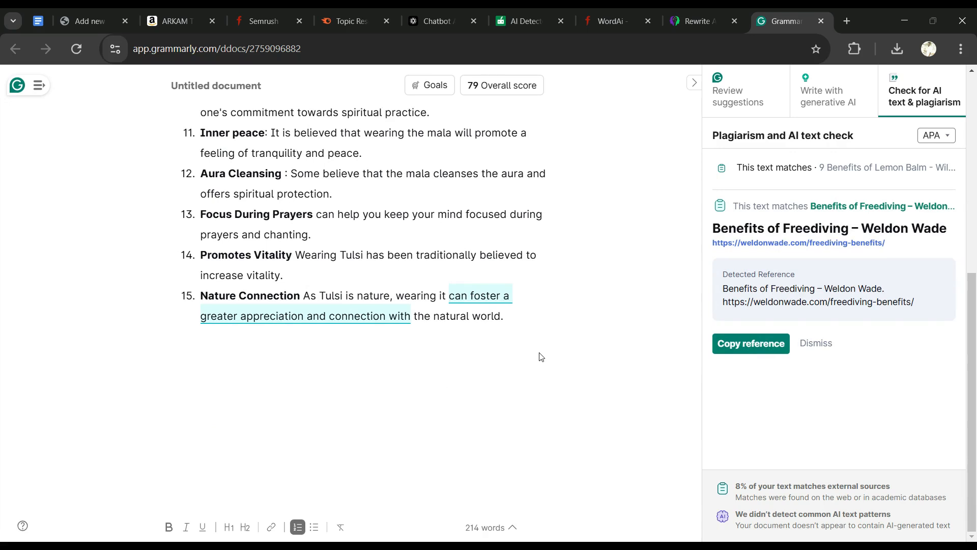
pyautogui.scroll(7, 540, 350)
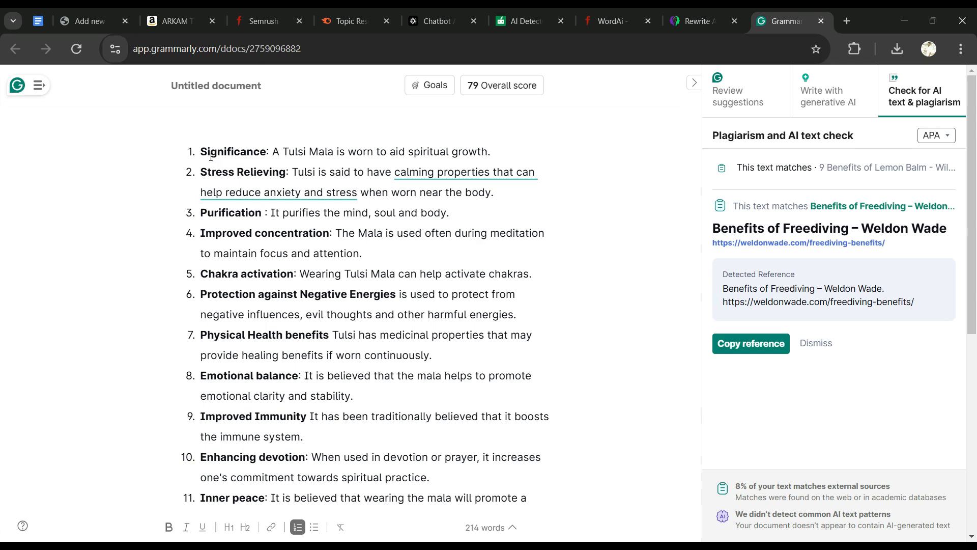
# - Accept the spacing, comma and capitalization corrections for benefits 3, 6 and 7, and dismiss the passive-voice suggestions for benefits 1 and 6
pyautogui.moveTo(201, 149); pyautogui.dragTo(266, 153)
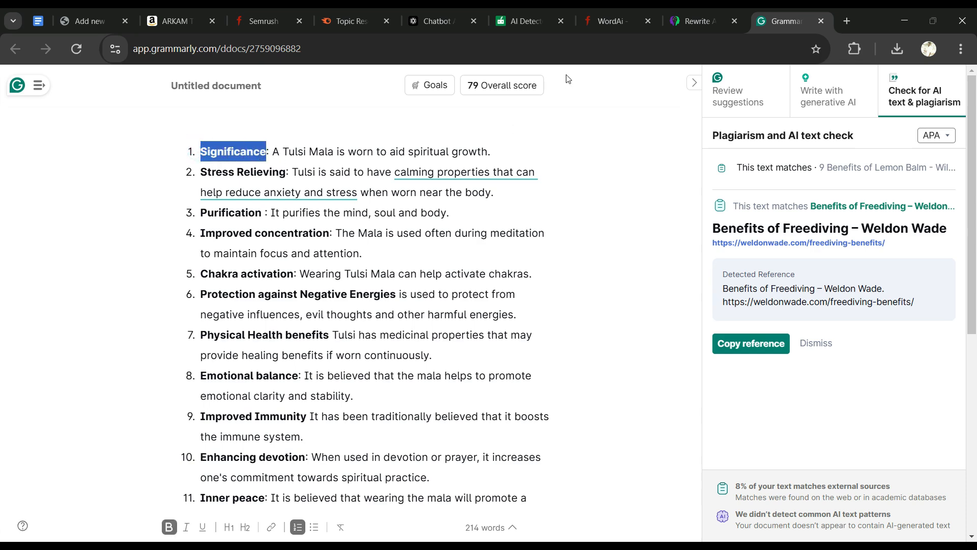
pyautogui.click(722, 102)
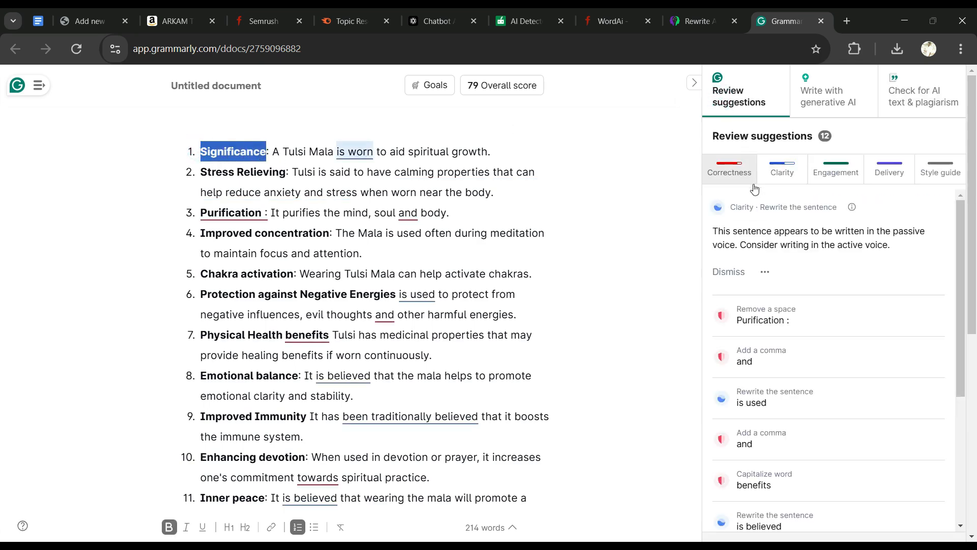
pyautogui.click(761, 246)
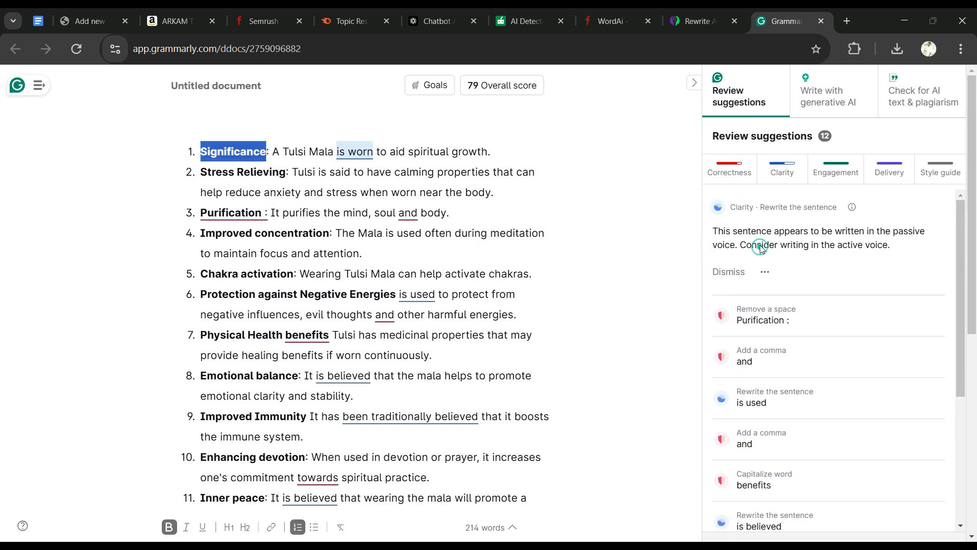
pyautogui.click(729, 272)
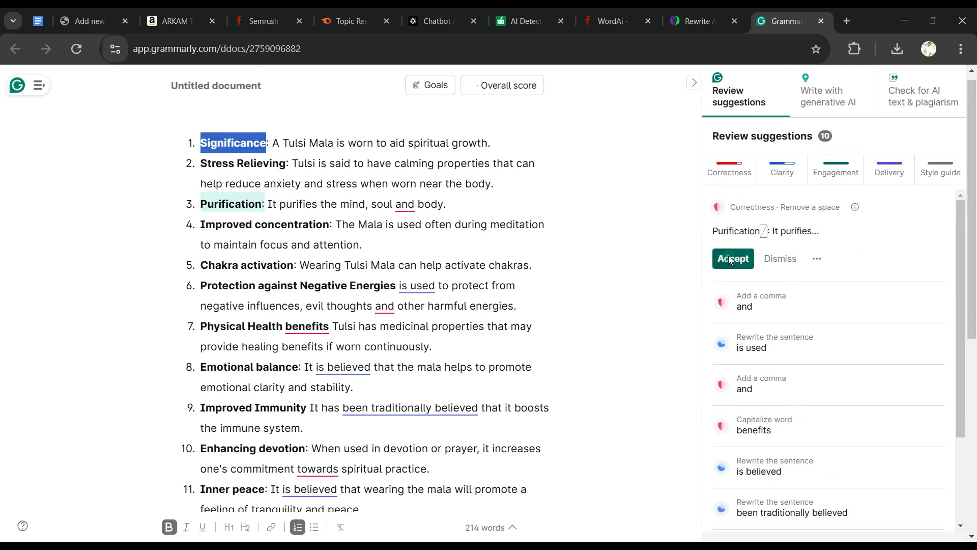
pyautogui.click(731, 259)
pyautogui.click(732, 258)
pyautogui.click(729, 271)
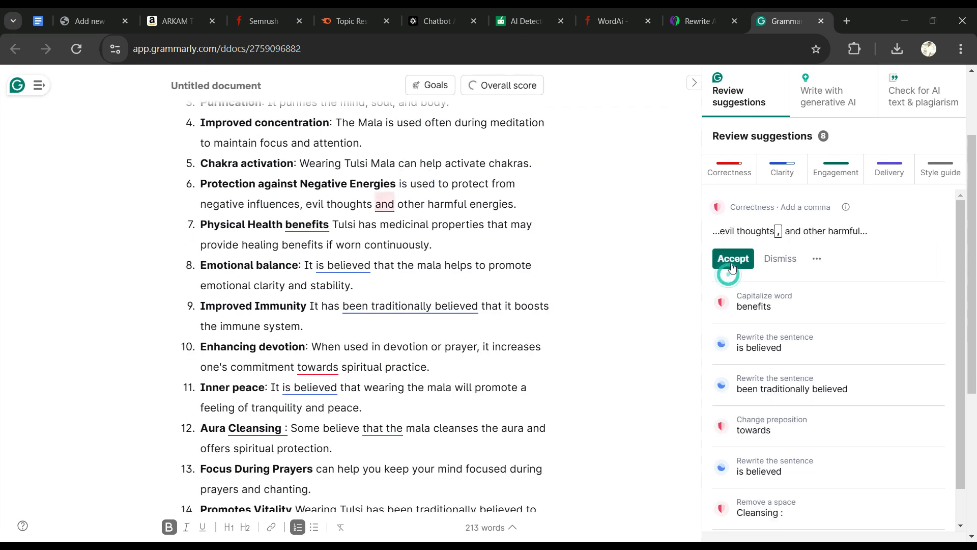
pyautogui.click(732, 266)
pyautogui.click(732, 260)
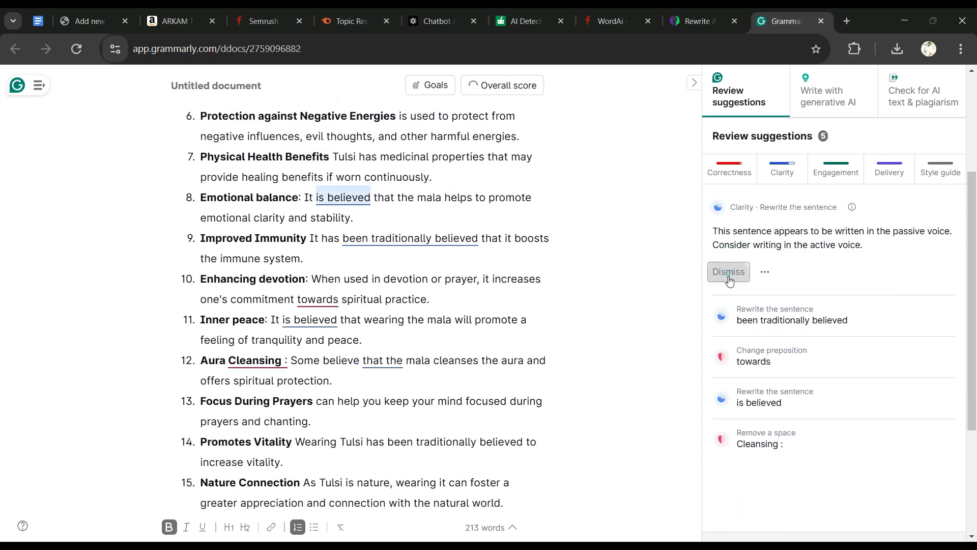
# - Dismiss the passive-voice suggestions for benefits 8, 9 and 11, and accept the remaining corrections for benefits 10 and 12
pyautogui.click(729, 272)
pyautogui.click(728, 272)
pyautogui.click(730, 259)
pyautogui.click(731, 271)
pyautogui.click(733, 258)
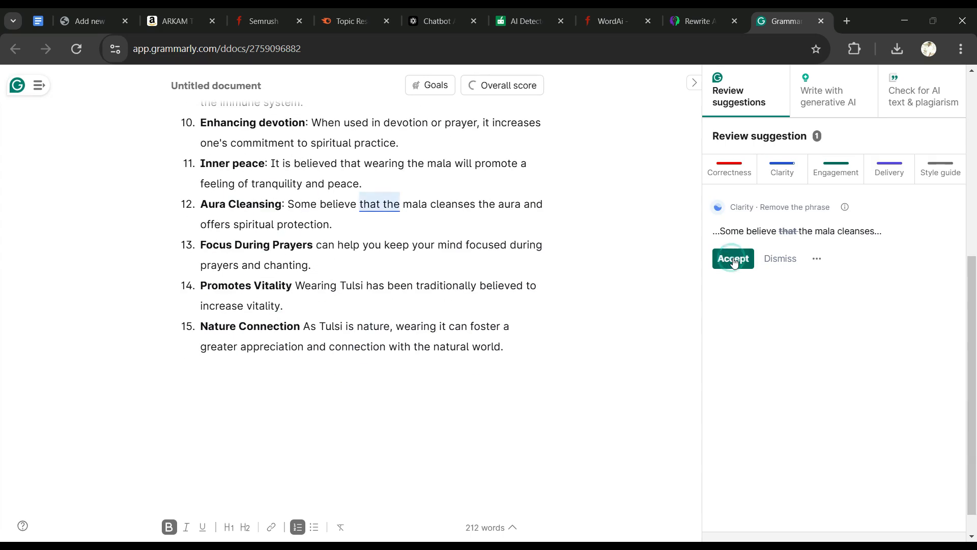
pyautogui.click(734, 259)
# - Recheck the corrected document for plagiarism and AI text, and copy the entire list of 15 benefits
pyautogui.click(932, 98)
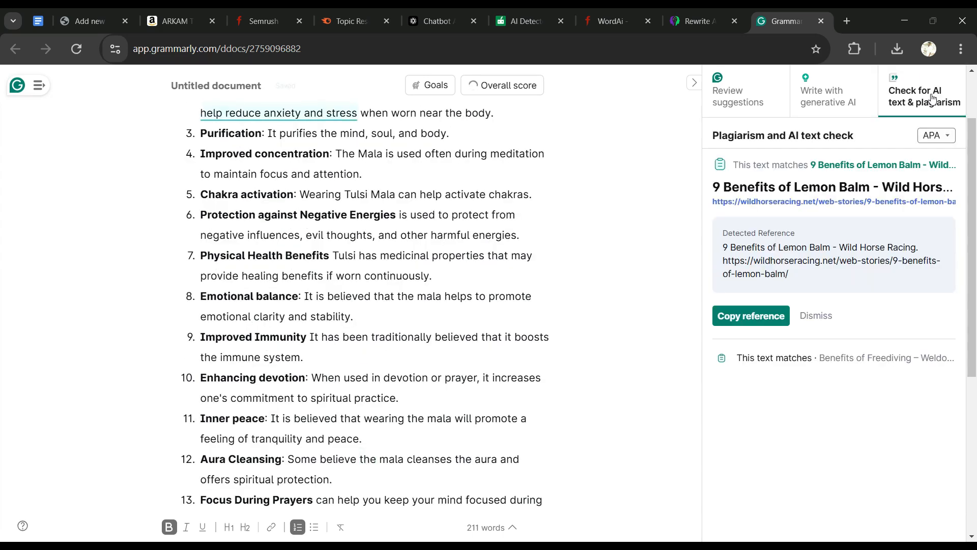
pyautogui.click(777, 355)
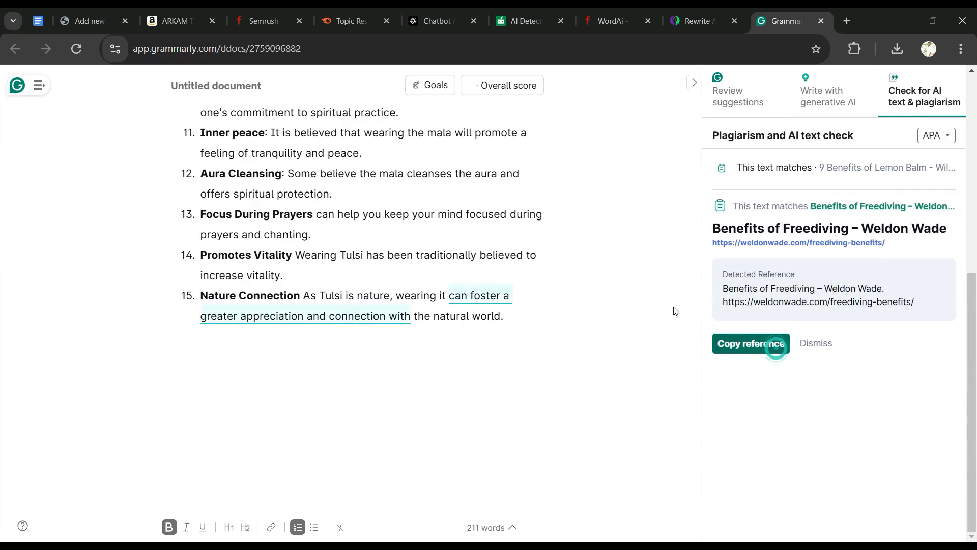
pyautogui.scroll(10, 528, 212)
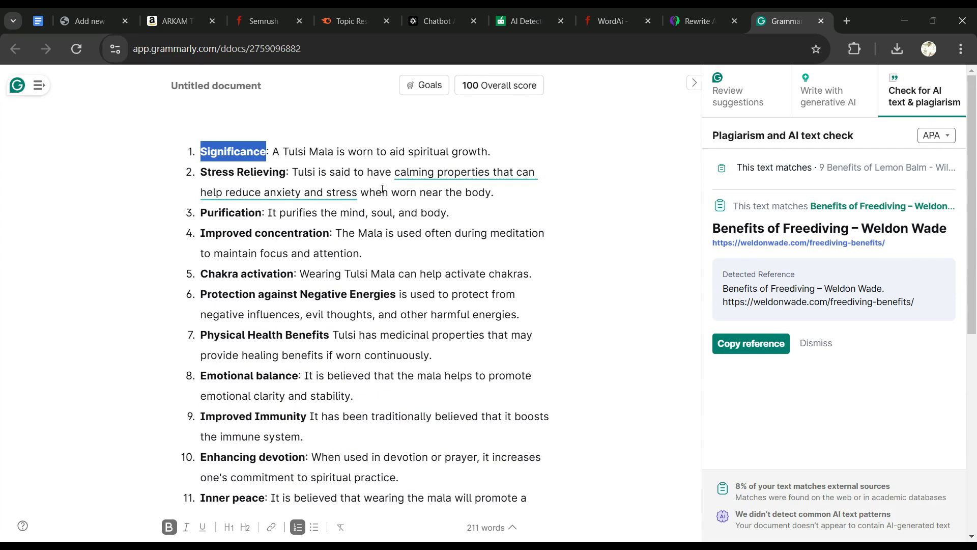
pyautogui.moveTo(304, 150); pyautogui.dragTo(355, 177)
pyautogui.hotkey('ctrl', 'a')
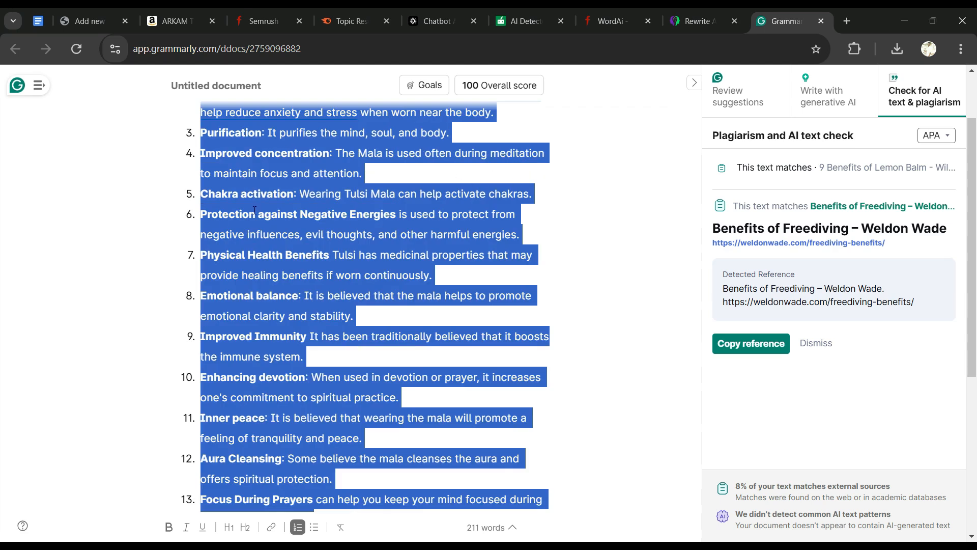
pyautogui.rightClick(299, 199)
pyautogui.click(329, 277)
pyautogui.rightClick(316, 234)
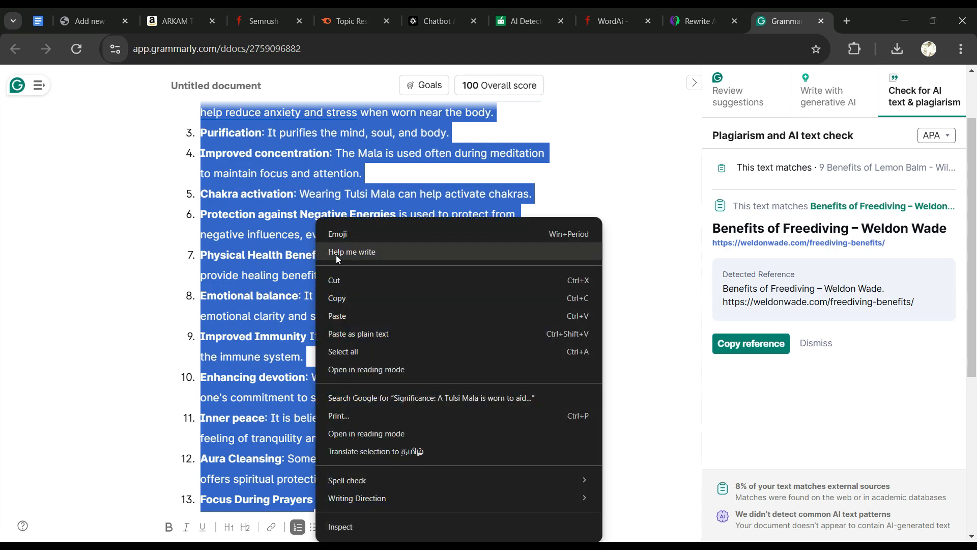
pyautogui.click(345, 300)
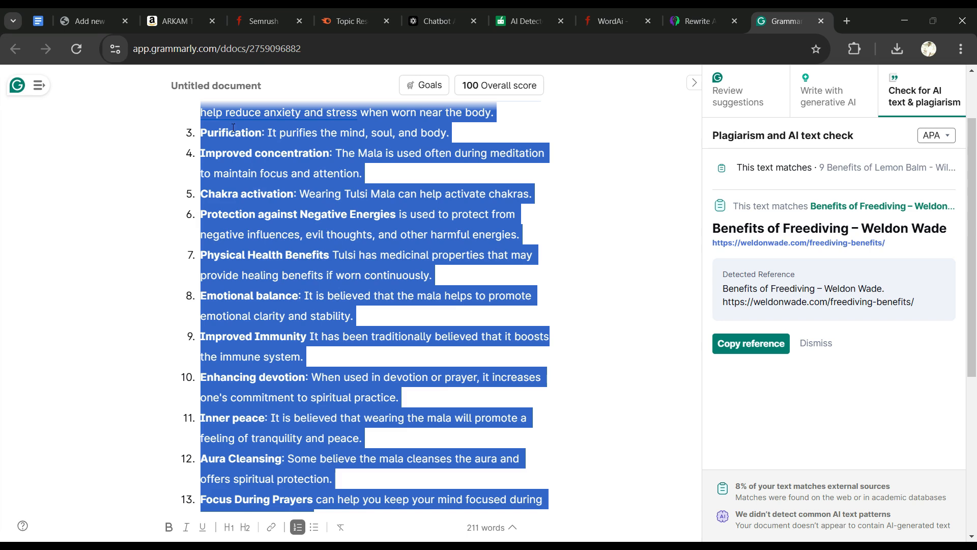
# - Switch to the WooCommerce product page and paste the copied list beneath the heading in the product description
pyautogui.click(92, 24)
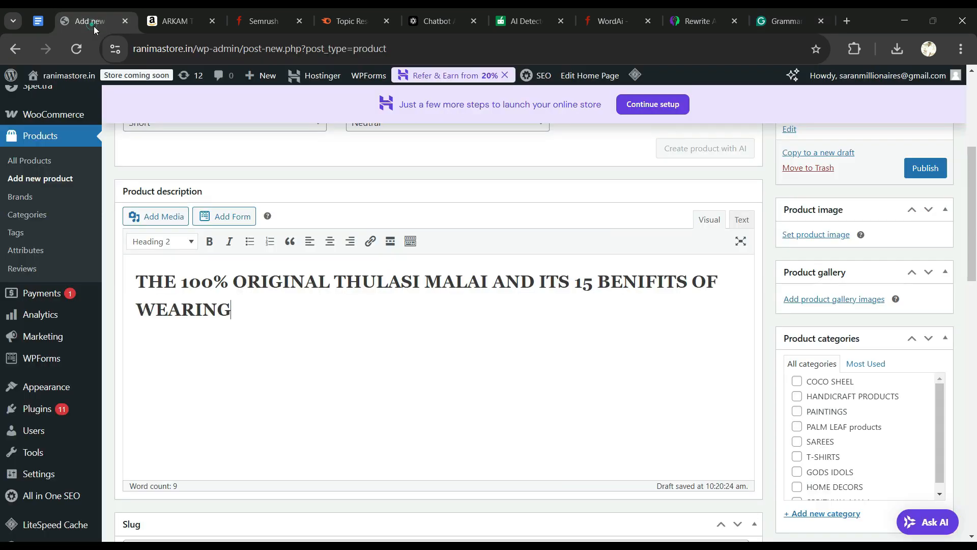
pyautogui.click(243, 309)
pyautogui.press('Return')
pyautogui.hotkey('ctrl', 'v')
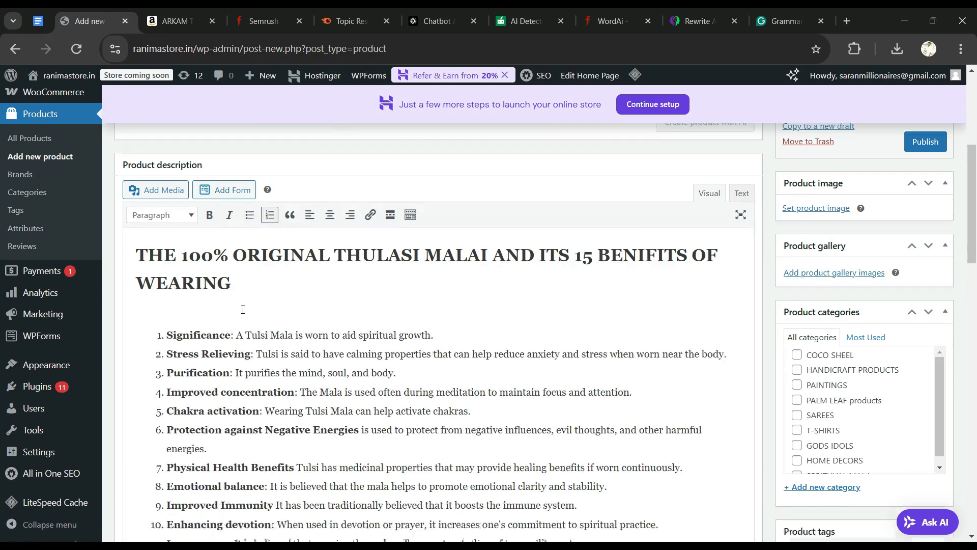
pyautogui.scroll(-3, 258, 344)
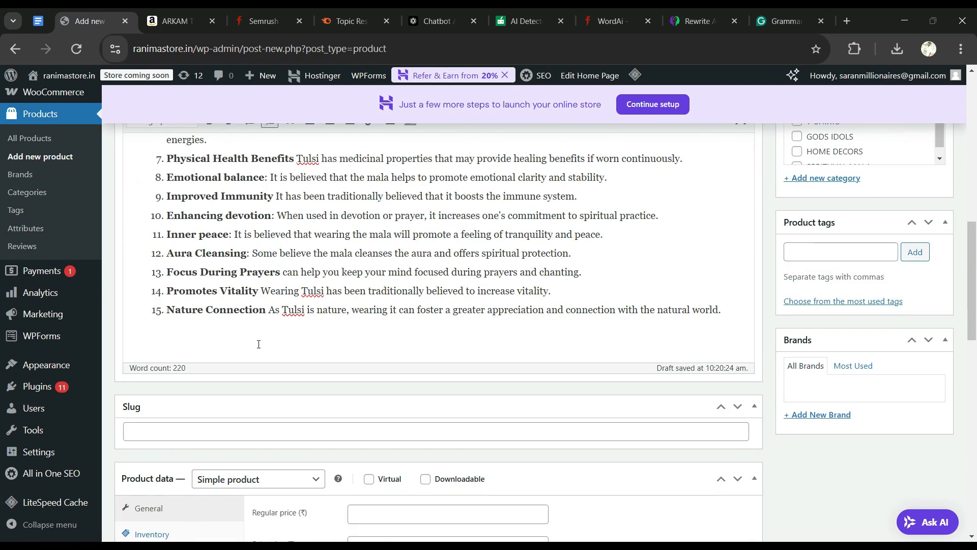
pyautogui.scroll(4, 263, 309)
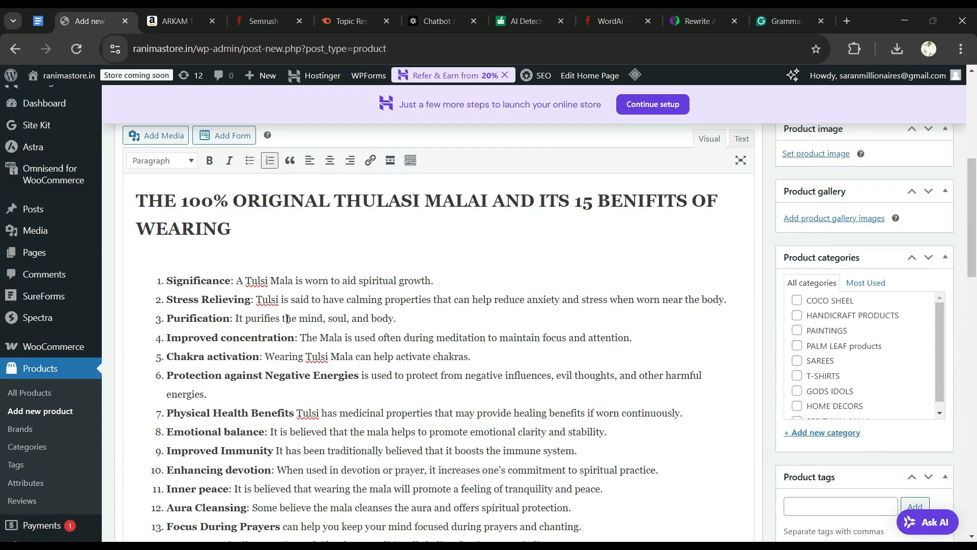
pyautogui.scroll(3, 290, 318)
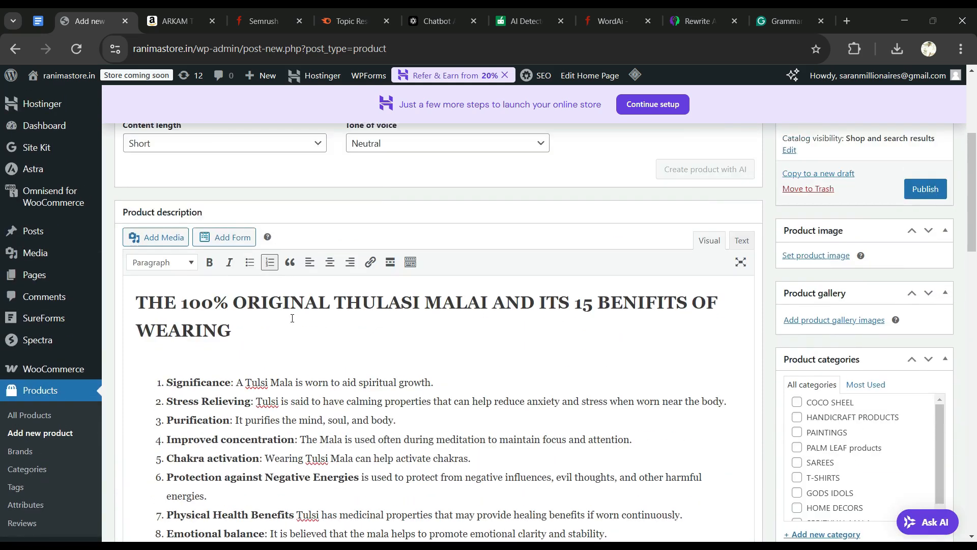
# - Set not-1.png, the single coiled mala on a dark teal background, as the product image from the media library
pyautogui.click(817, 282)
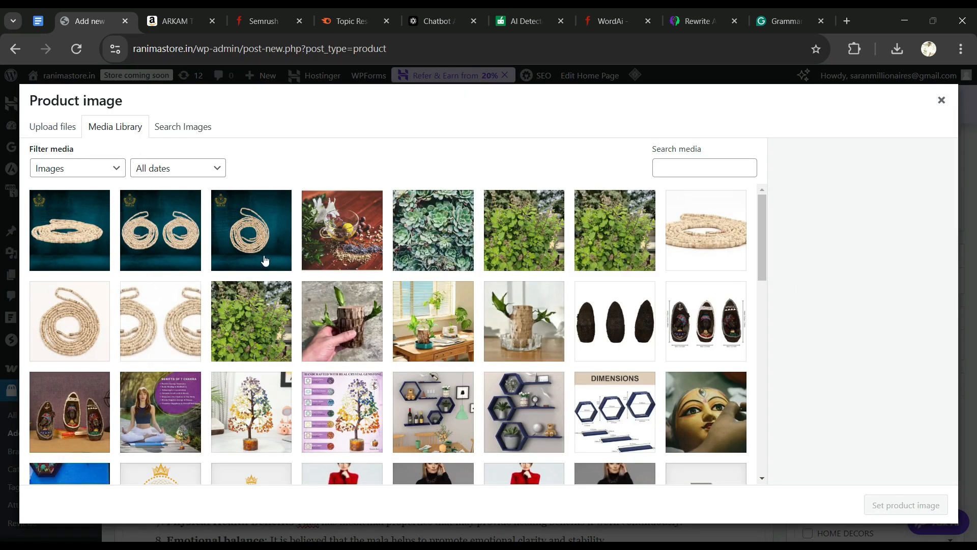
pyautogui.click(257, 235)
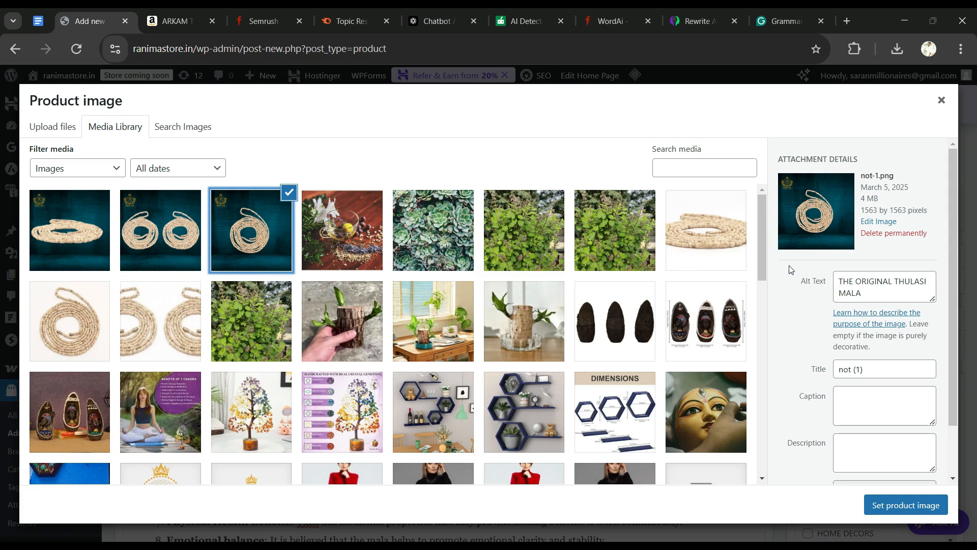
pyautogui.scroll(-2, 792, 270)
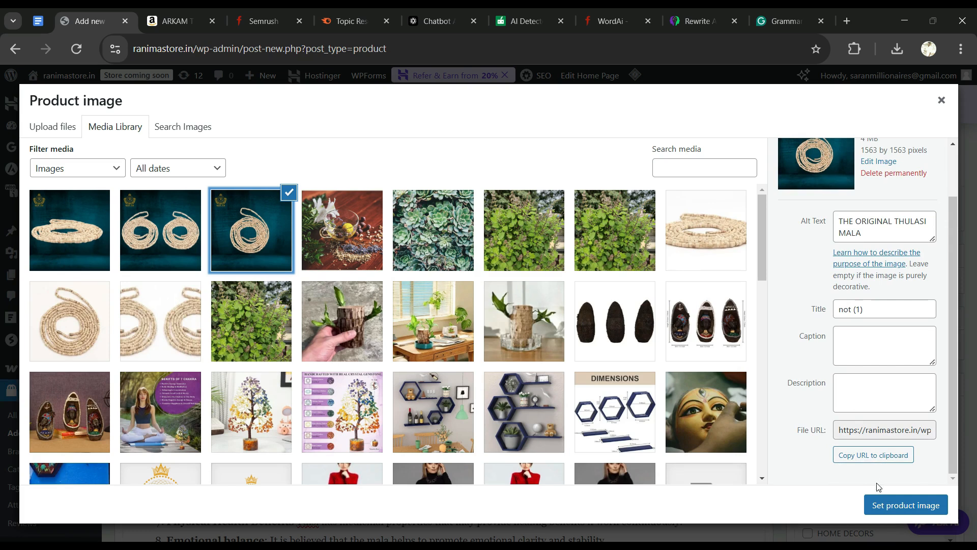
pyautogui.click(885, 507)
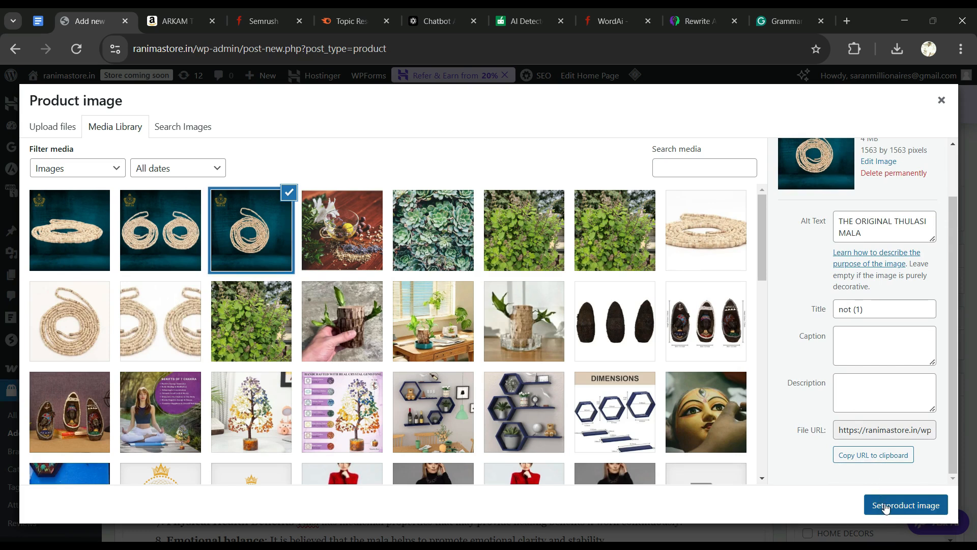
pyautogui.scroll(-3, 863, 374)
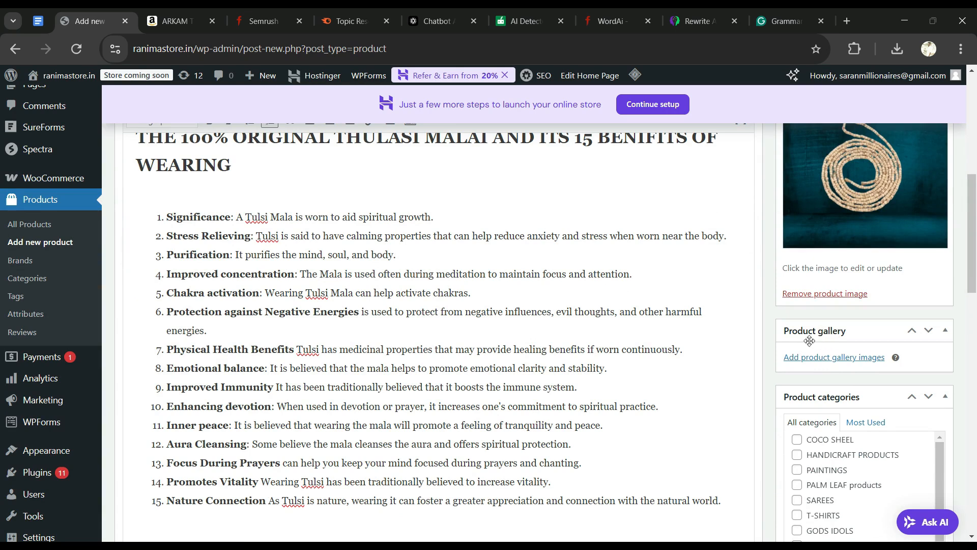
# - Select the flat-lying coiled mala and the single coiled mala, both on dark teal backgrounds, as product gallery images
pyautogui.click(817, 360)
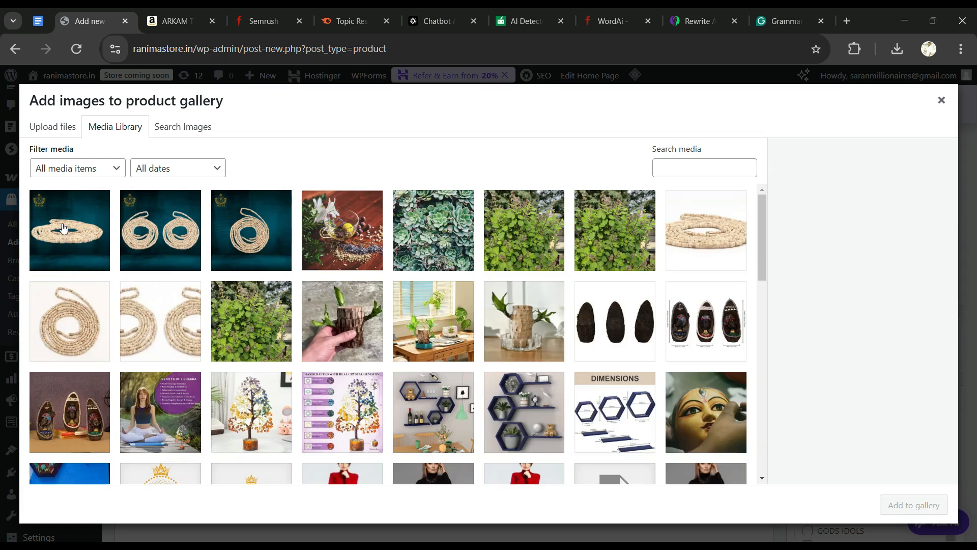
pyautogui.click(63, 228)
pyautogui.click(242, 244)
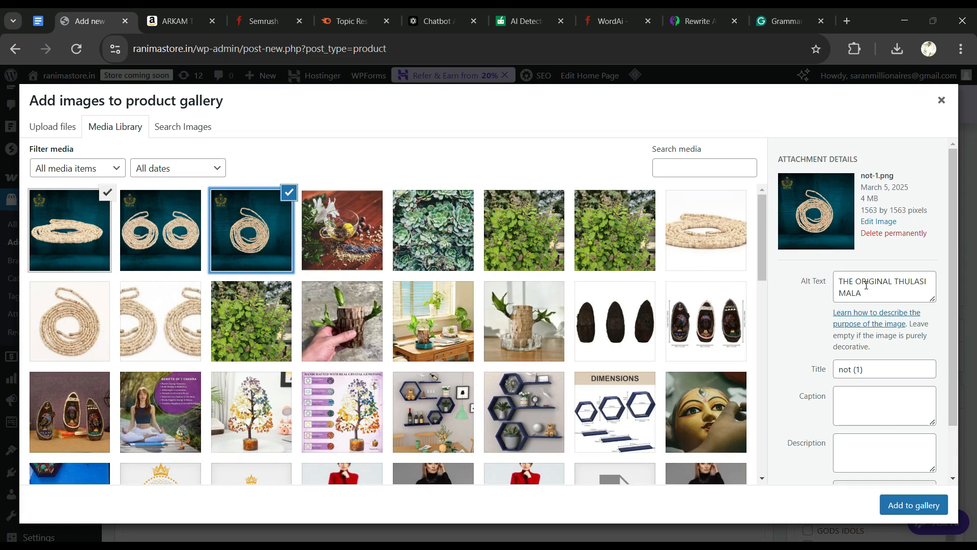
# - Clear the title of not-1.png and add both selected mala images to the product gallery
pyautogui.scroll(-1, 866, 285)
pyautogui.click(855, 308)
pyautogui.press('BackSpace')
pyautogui.press('BackSpace')
pyautogui.press('BackSpace')
pyautogui.press('BackSpace')
pyautogui.press('BackSpace')
pyautogui.press('BackSpace')
pyautogui.press('BackSpace')
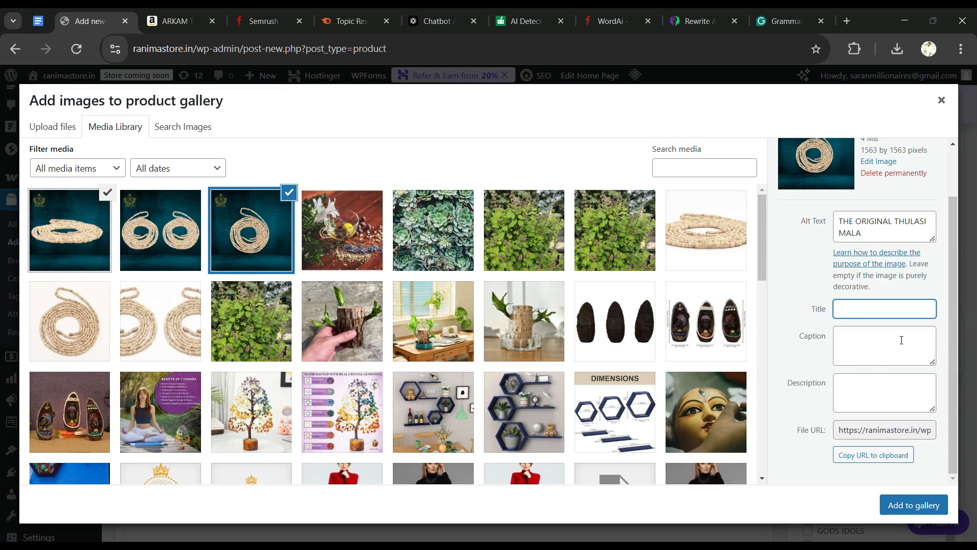
pyautogui.click(907, 507)
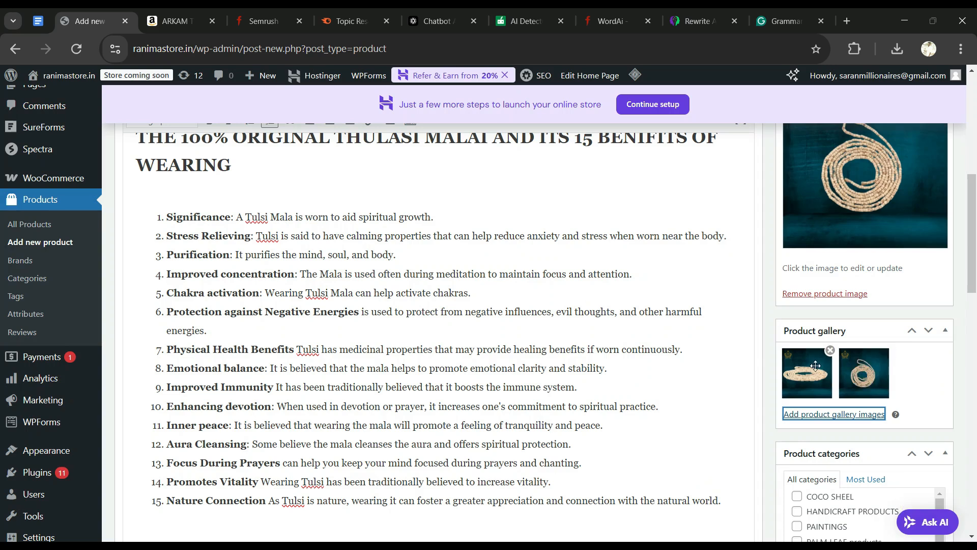
# - Assign the product to the SPRITUVAL MALA category
pyautogui.scroll(-3, 838, 362)
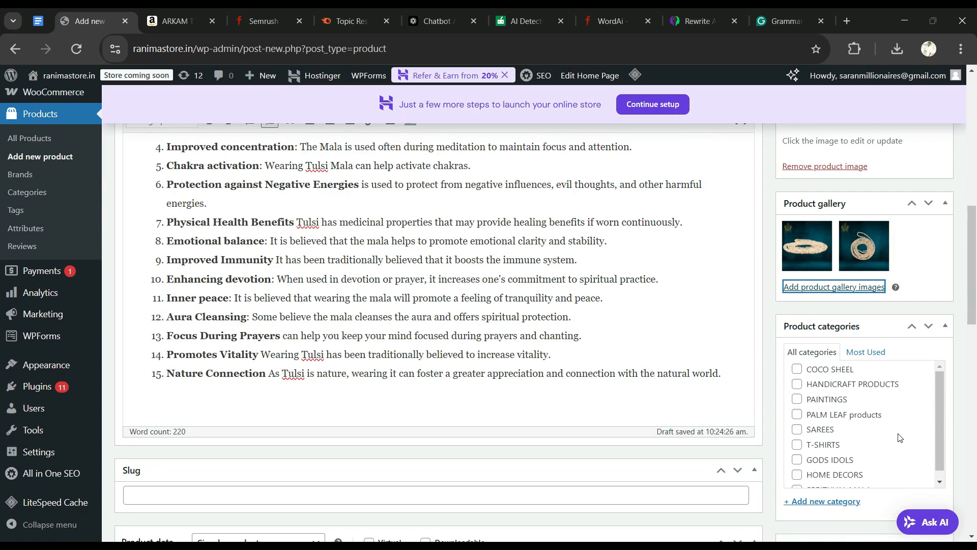
pyautogui.scroll(-1, 899, 438)
pyautogui.click(798, 484)
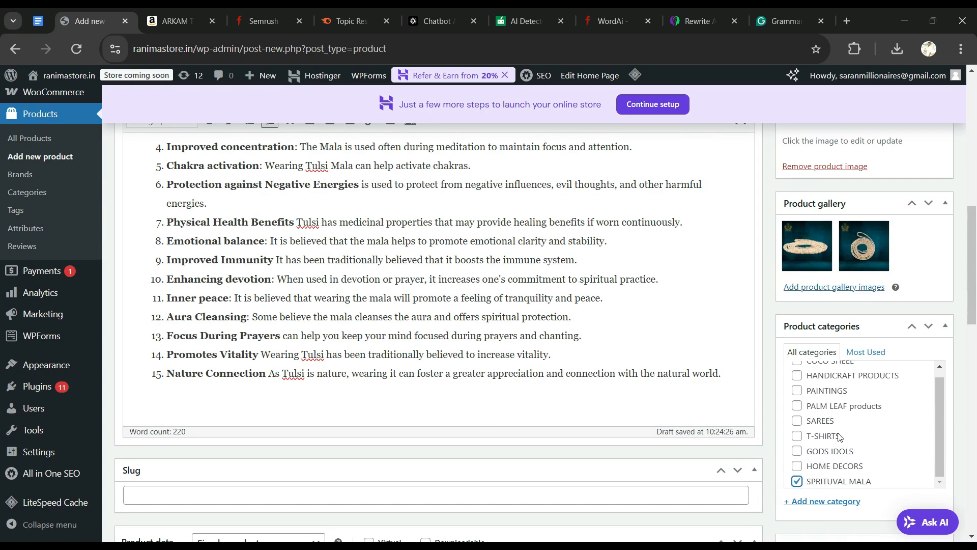
# - Add the product tags "meditation" and "spirituval mala"
pyautogui.moveTo(974, 312); pyautogui.dragTo(974, 342)
pyautogui.click(802, 462)
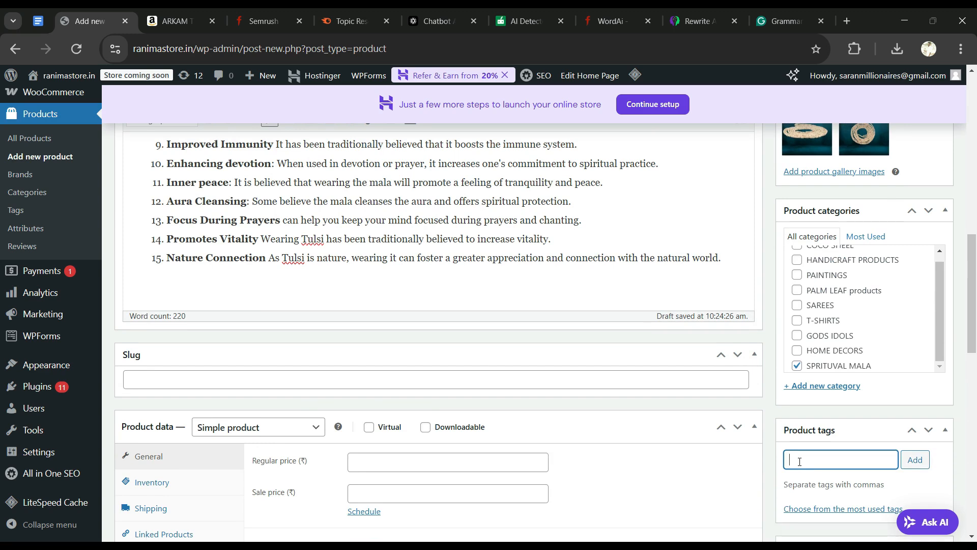
pyautogui.write('meditation')
pyautogui.press('Return')
pyautogui.write('spiri')
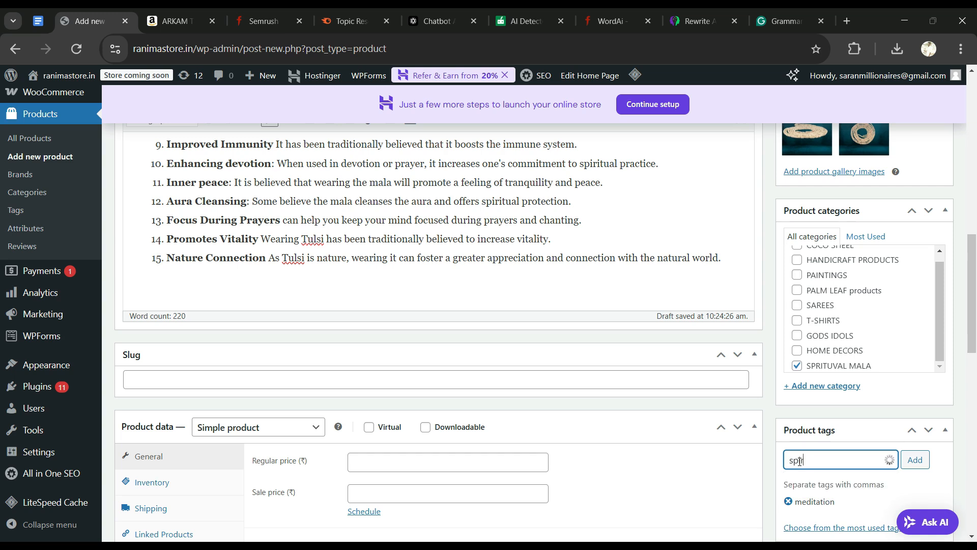
pyautogui.write('tuval mala')
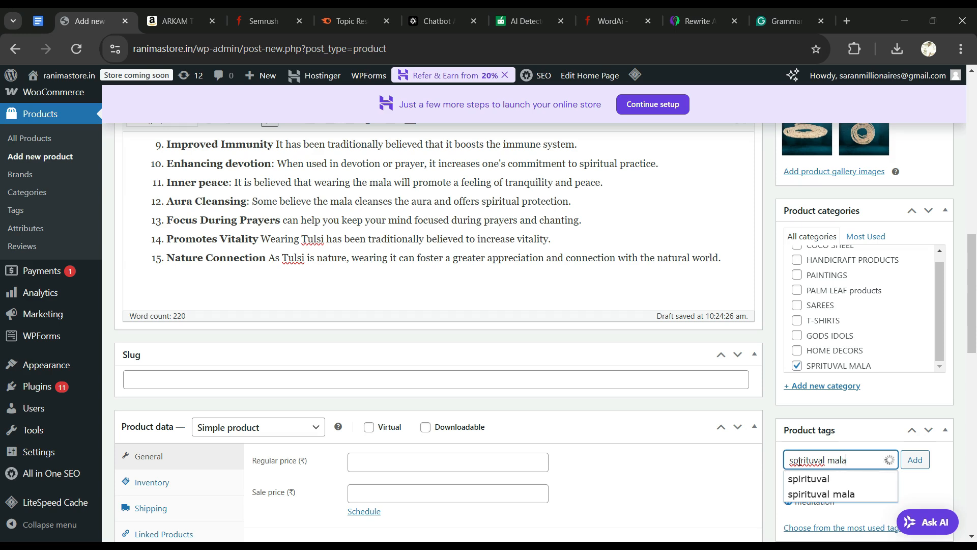
pyautogui.press('Return')
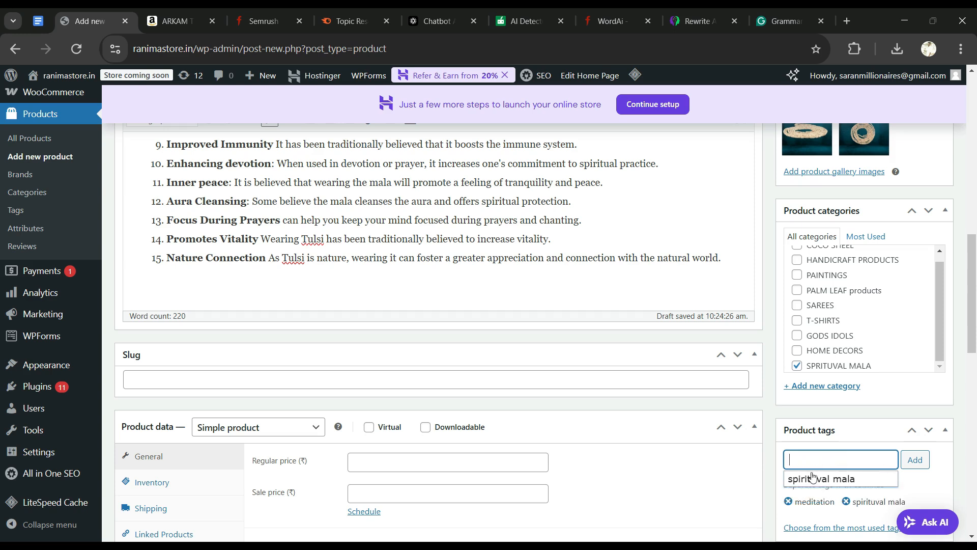
# - Set the product's regular price to 749 and its sale price to 694 rupees
pyautogui.scroll(-3, 592, 432)
pyautogui.scroll(3, 389, 414)
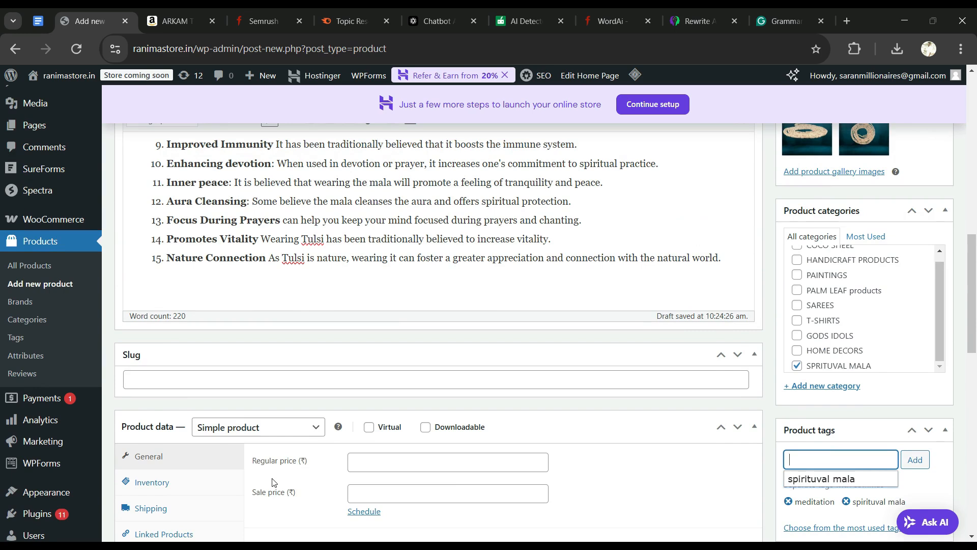
pyautogui.click(289, 466)
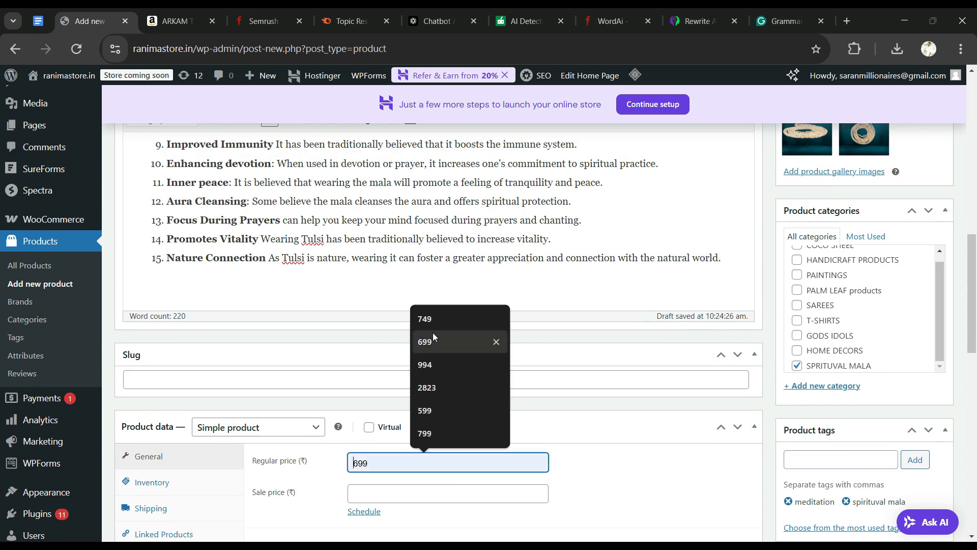
pyautogui.click(435, 318)
pyautogui.click(368, 488)
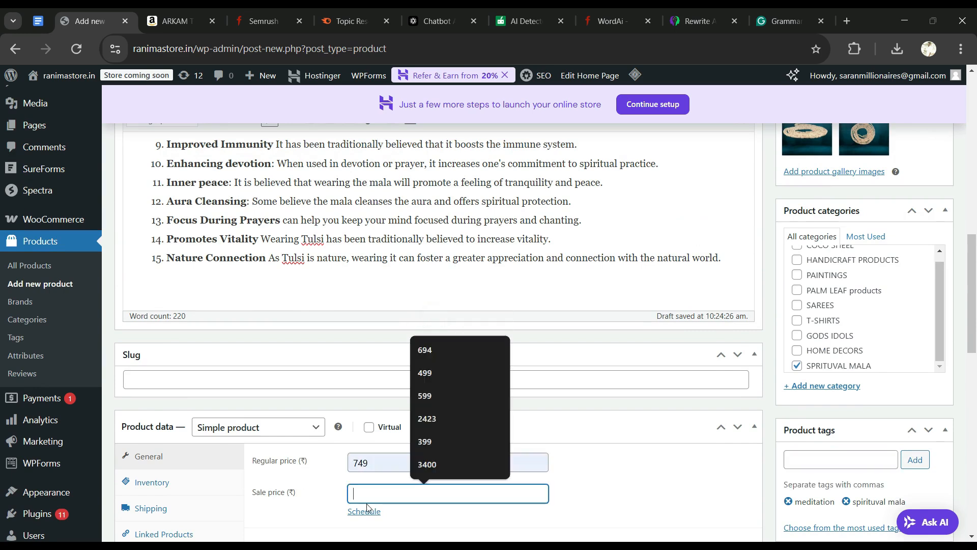
pyautogui.click(435, 353)
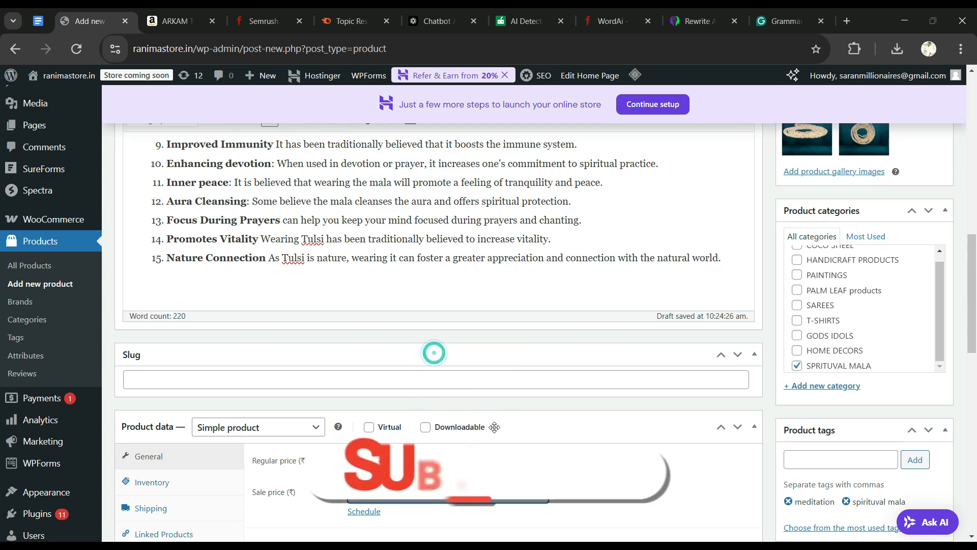
# - Switch to the Amazon listing of the ARKAM tulsi kanthi mala and copy all of its top highlights text
pyautogui.scroll(-3, 520, 388)
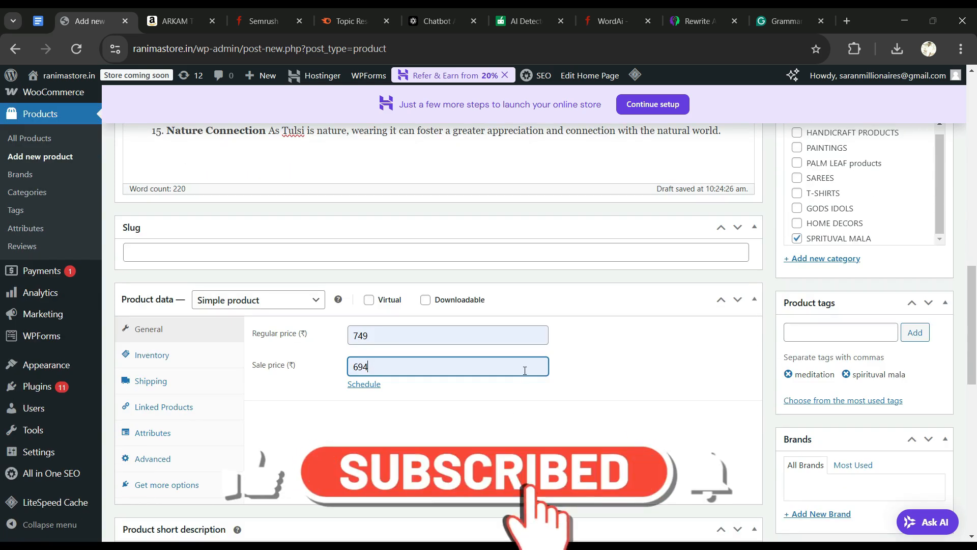
pyautogui.scroll(-3, 524, 379)
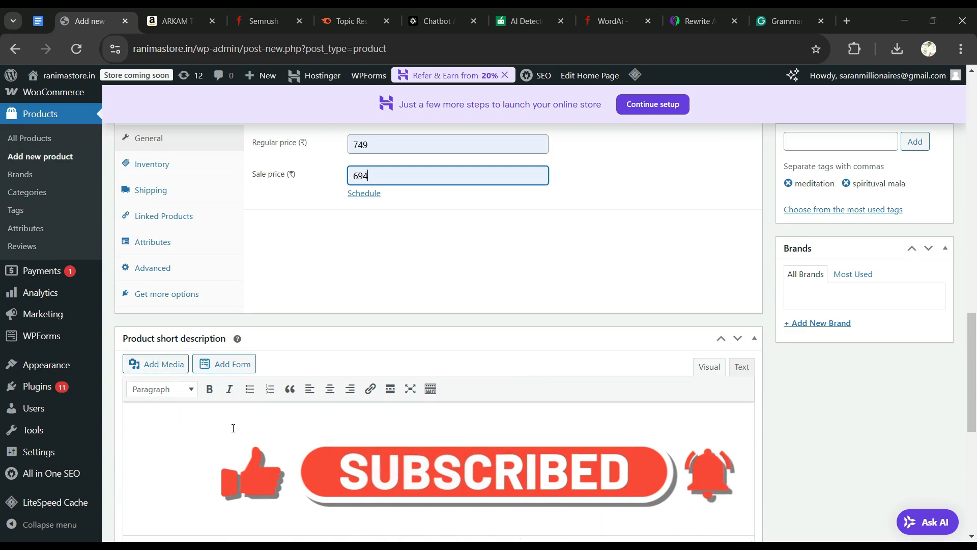
pyautogui.click(171, 21)
pyautogui.scroll(-8, 417, 436)
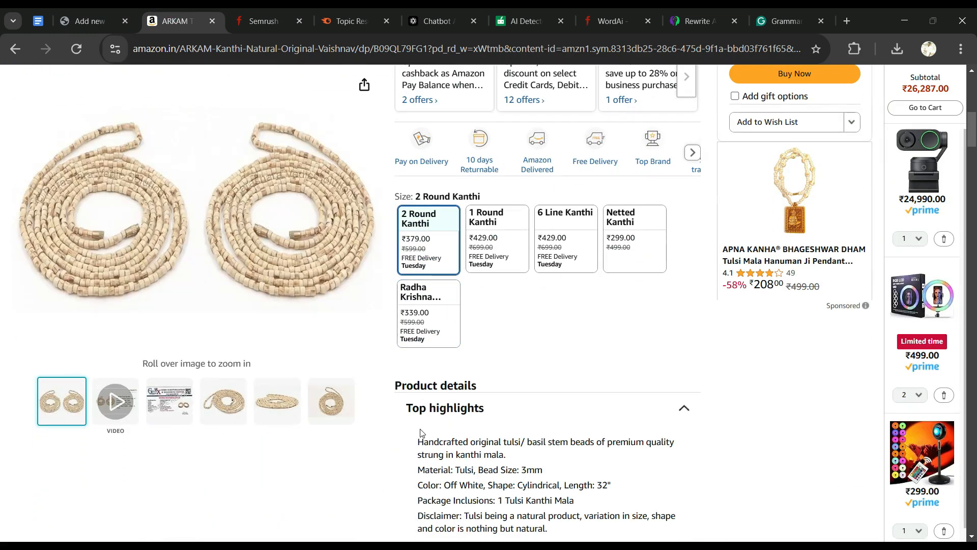
pyautogui.moveTo(419, 441); pyautogui.dragTo(557, 530)
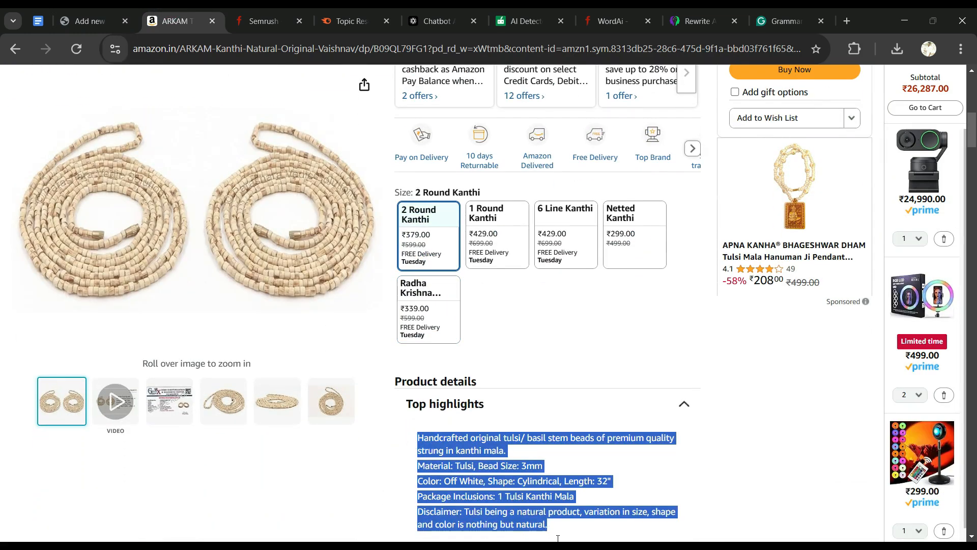
pyautogui.scroll(-2, 556, 530)
pyautogui.rightClick(493, 382)
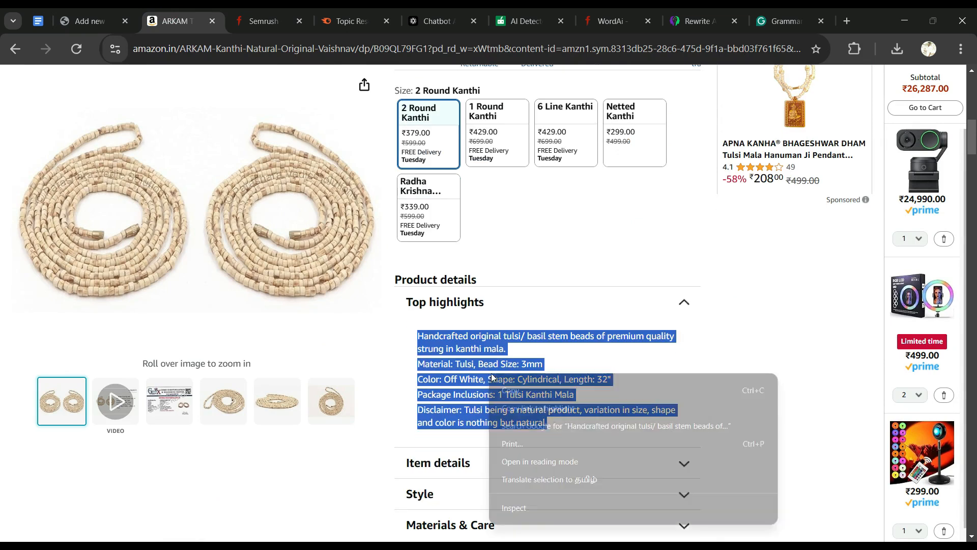
pyautogui.click(514, 389)
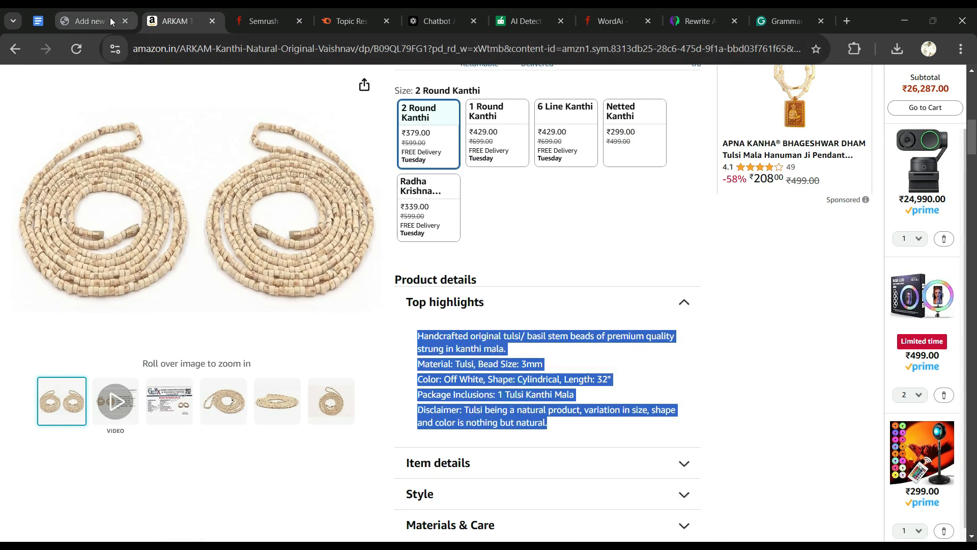
# - Return to the WooCommerce product page and paste the copied highlights into the product short description
pyautogui.click(91, 21)
pyautogui.scroll(-2, 352, 357)
pyautogui.click(173, 315)
pyautogui.rightClick(174, 315)
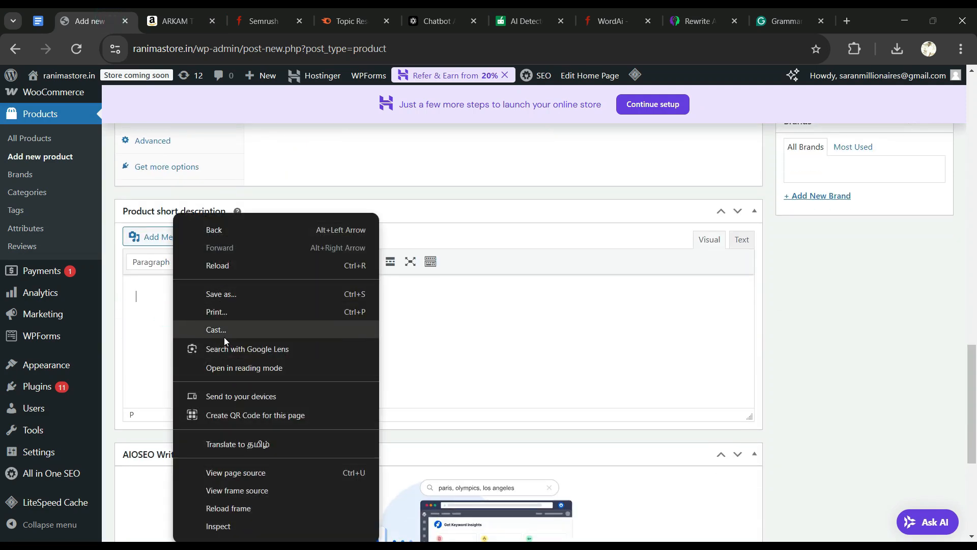
pyautogui.click(153, 301)
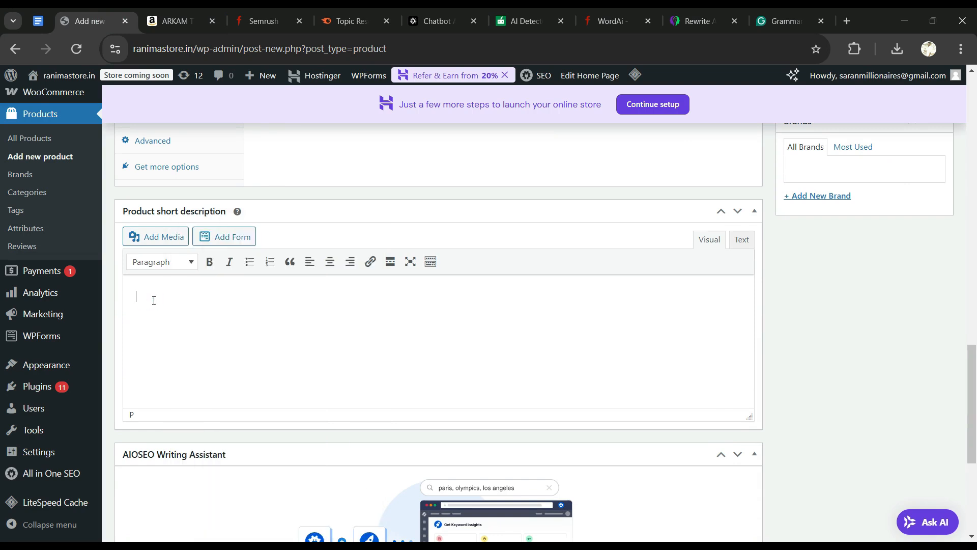
pyautogui.rightClick(153, 300)
pyautogui.click(176, 159)
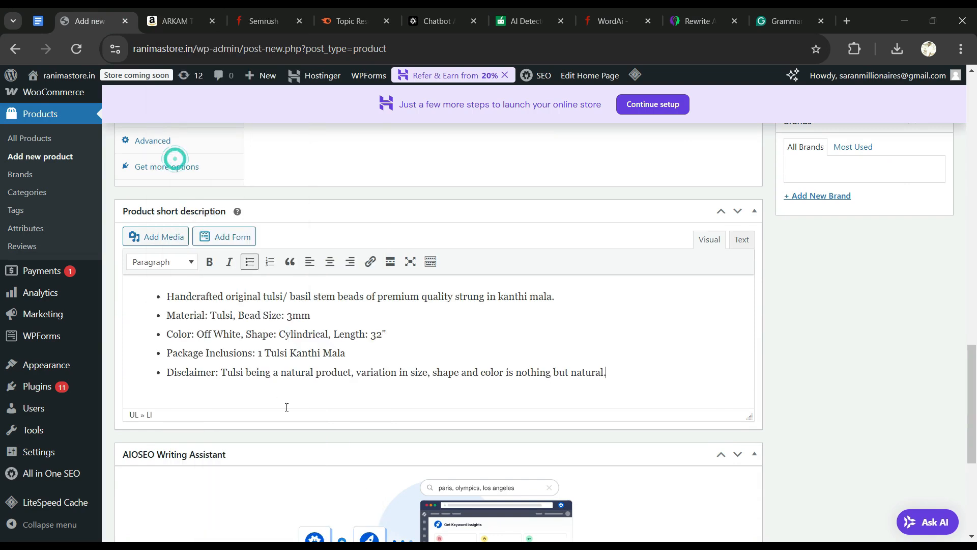
# - Review the product's short description, benefits list, images, category, tags and prices before publishing
pyautogui.scroll(2, 347, 440)
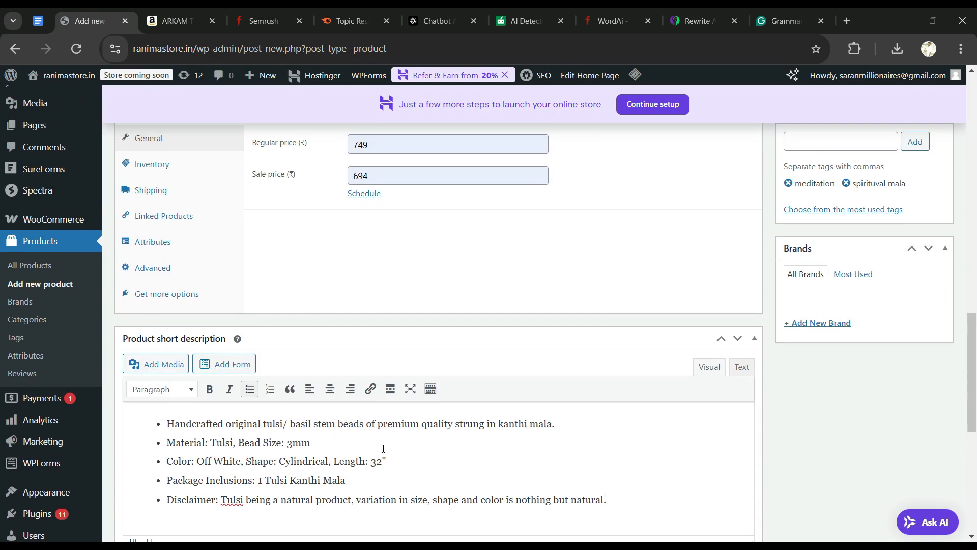
pyautogui.scroll(-1, 383, 448)
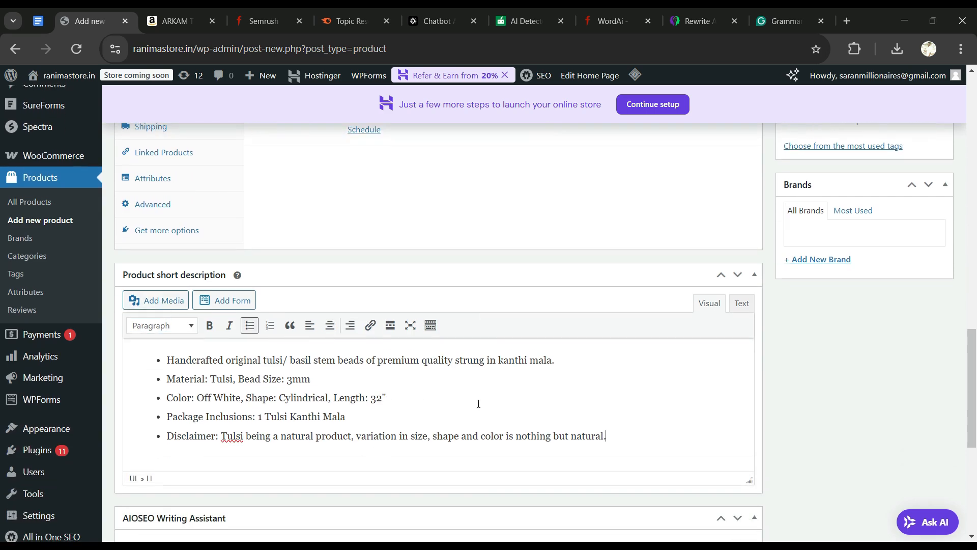
pyautogui.click(391, 400)
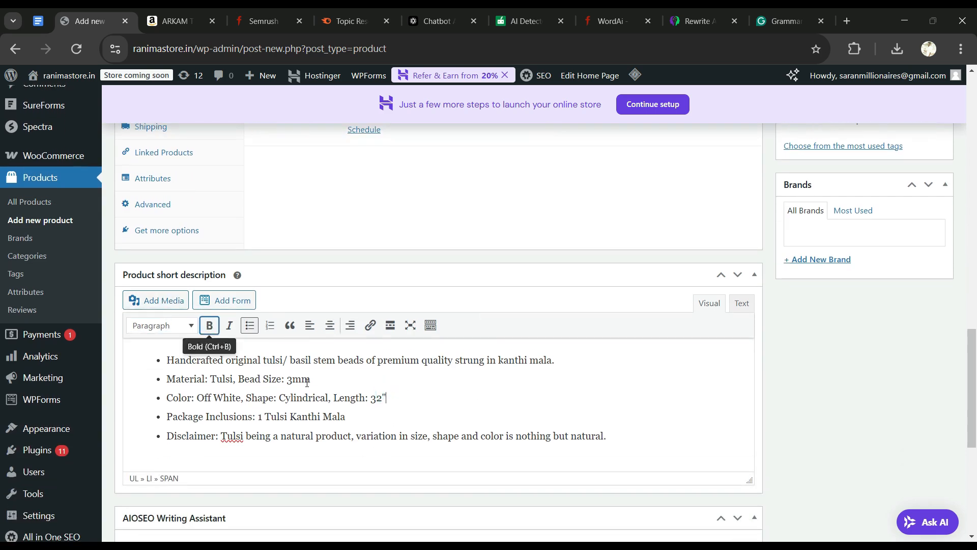
pyautogui.scroll(8, 410, 411)
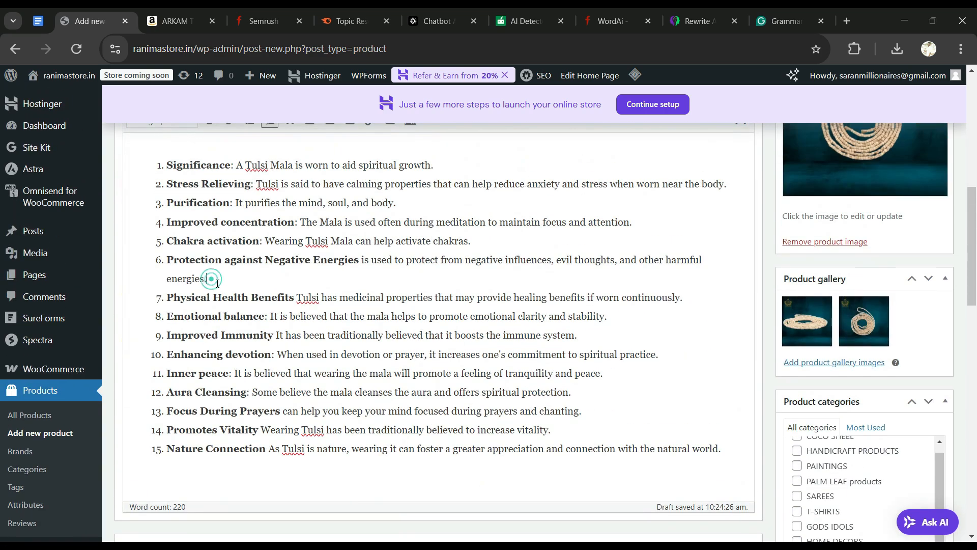
pyautogui.scroll(4, 213, 279)
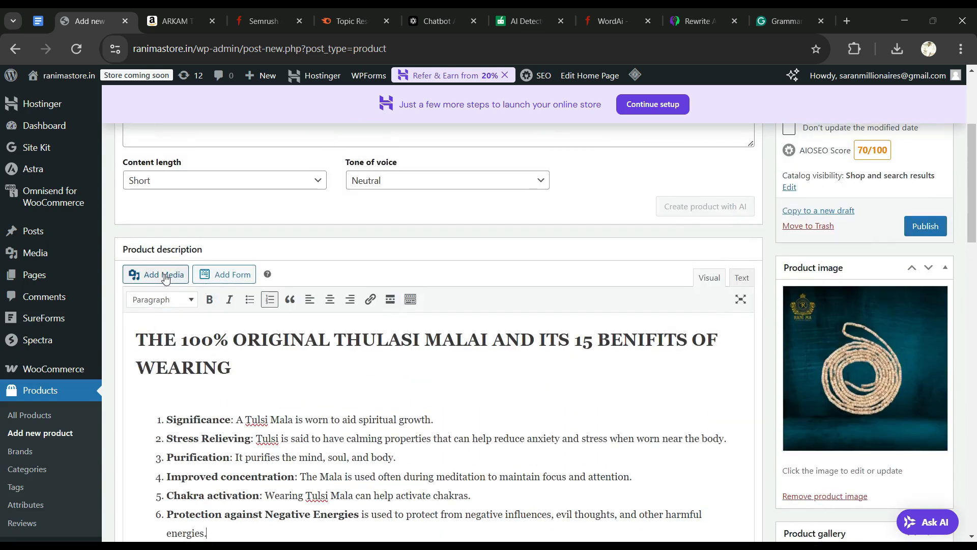
pyautogui.scroll(-4, 455, 439)
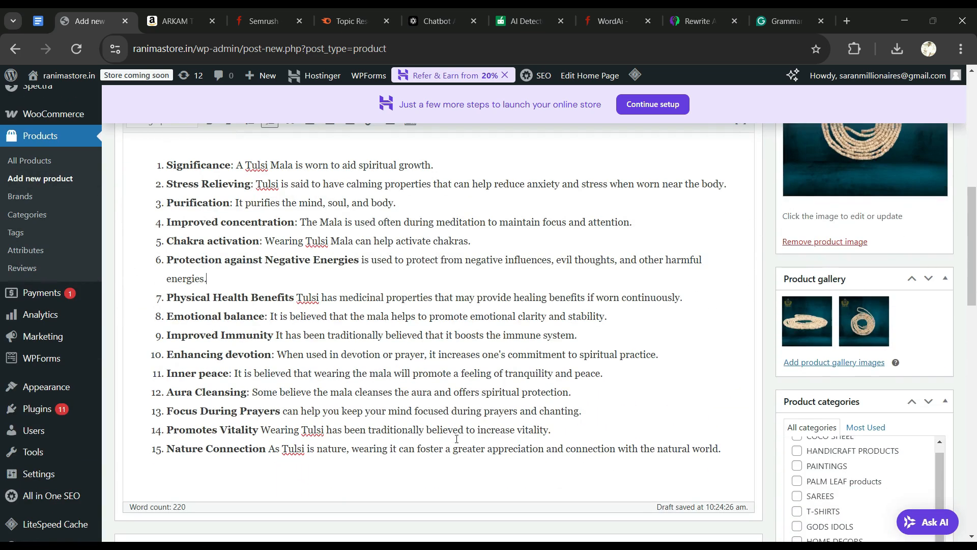
pyautogui.scroll(-2, 543, 392)
pyautogui.scroll(-3, 437, 388)
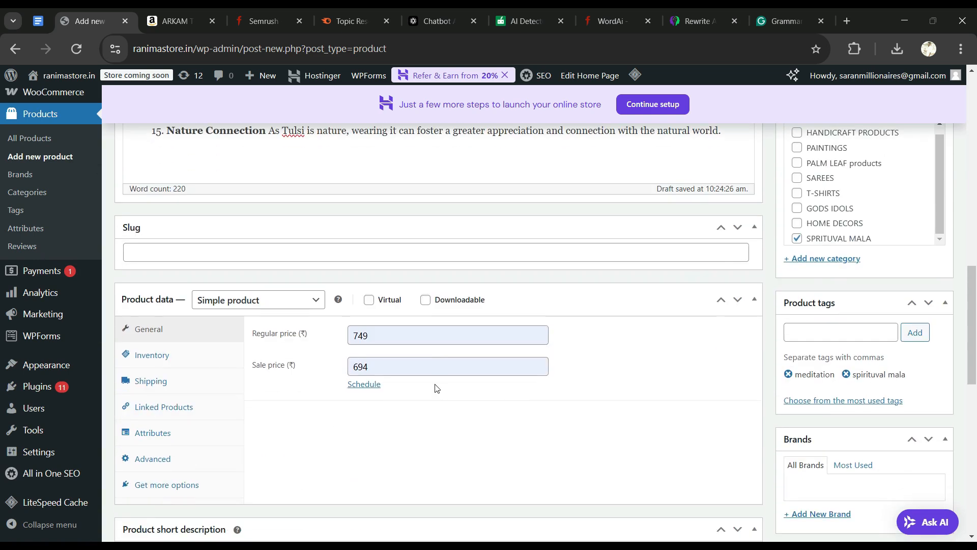
pyautogui.scroll(-3, 443, 388)
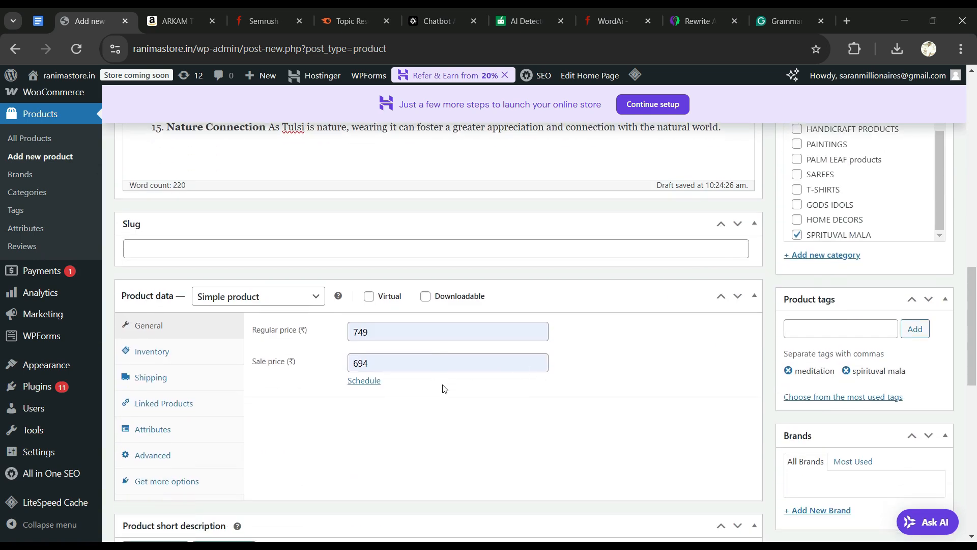
pyautogui.scroll(-4, 344, 432)
# - Publish the THE ORIGINAL THULASI MALAI product
pyautogui.scroll(12, 386, 426)
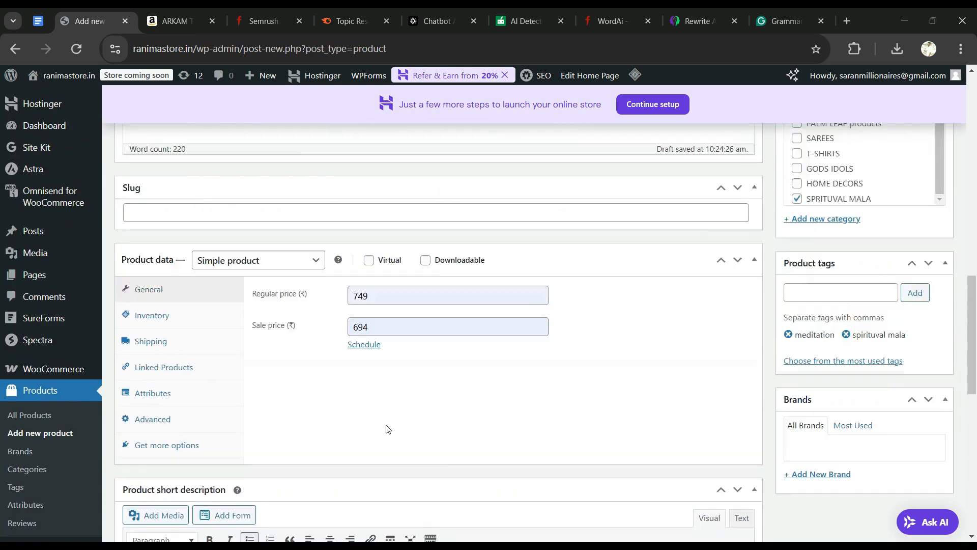
pyautogui.scroll(6, 385, 426)
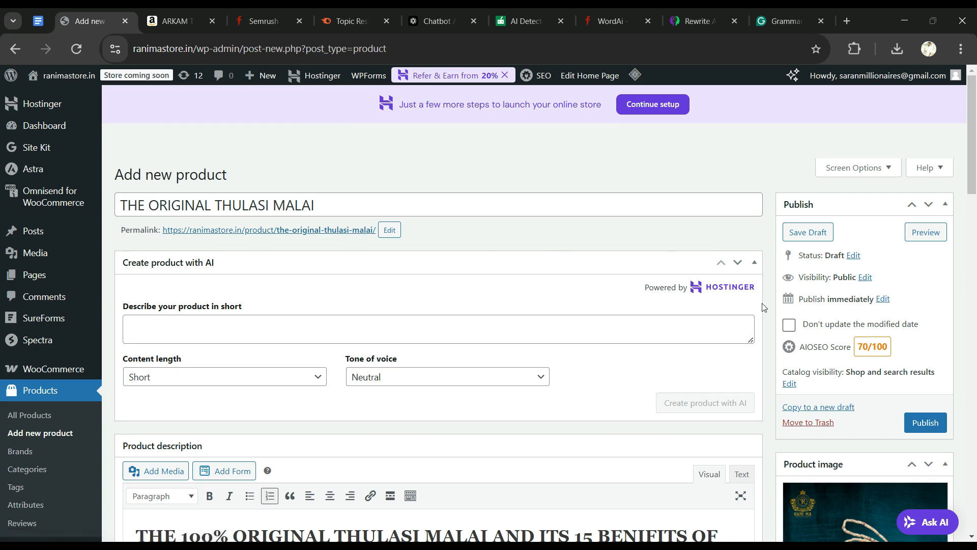
pyautogui.scroll(-1, 763, 304)
pyautogui.click(925, 360)
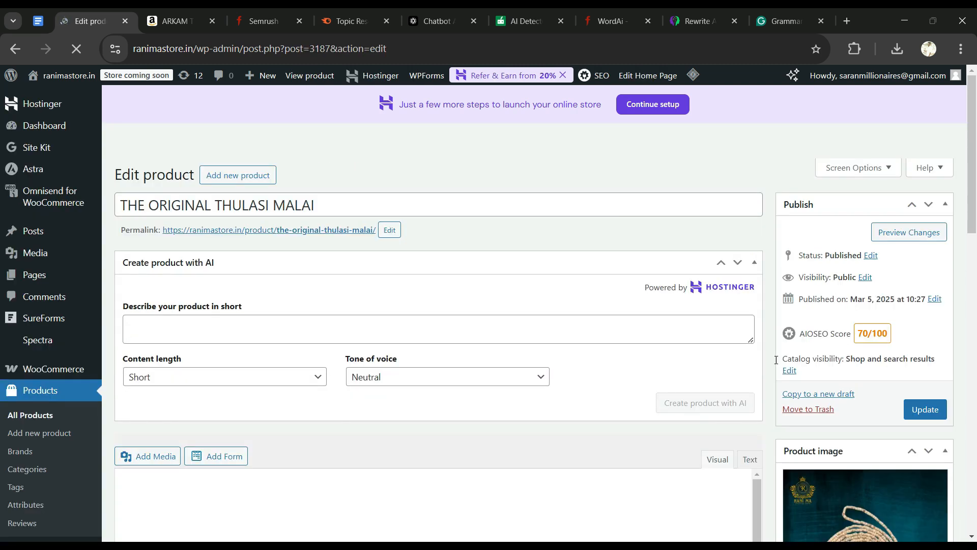
# - Open the ranimastore.in storefront home page in a new browser tab
pyautogui.moveTo(65, 80)
pyautogui.rightClick(66, 96)
pyautogui.click(142, 109)
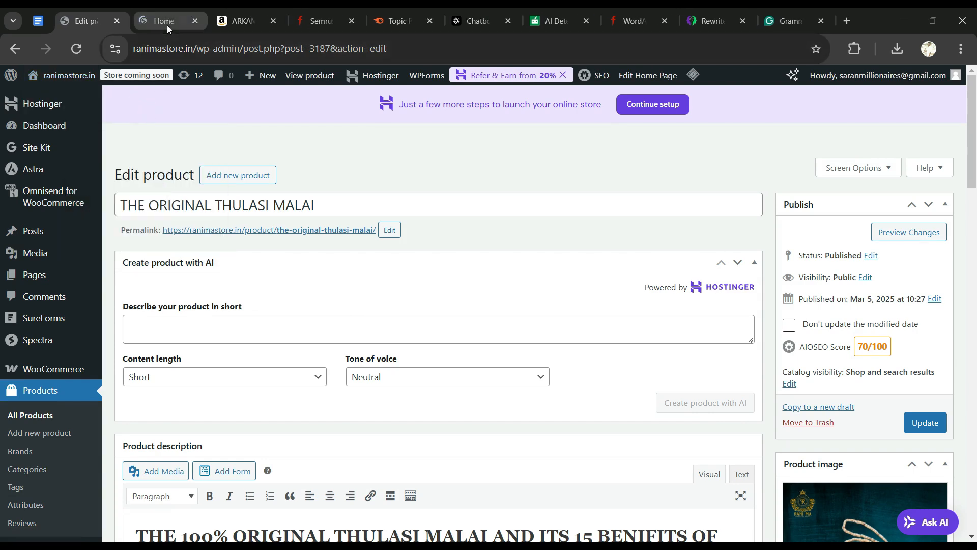
# - On the storefront, browse the SPRITUVAL MALA category and open the THE ORIGINAL THULASI MALAI product page
pyautogui.click(167, 26)
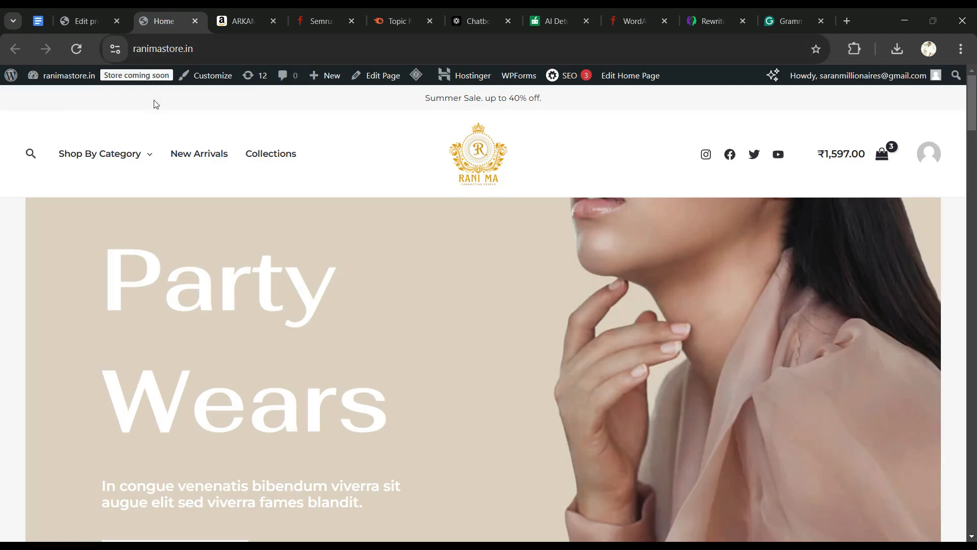
pyautogui.moveTo(145, 155)
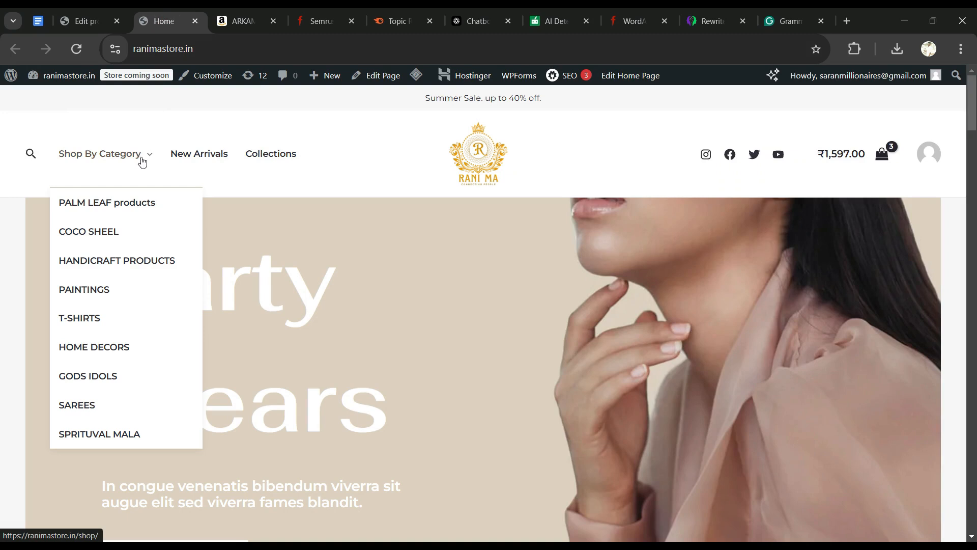
pyautogui.click(115, 446)
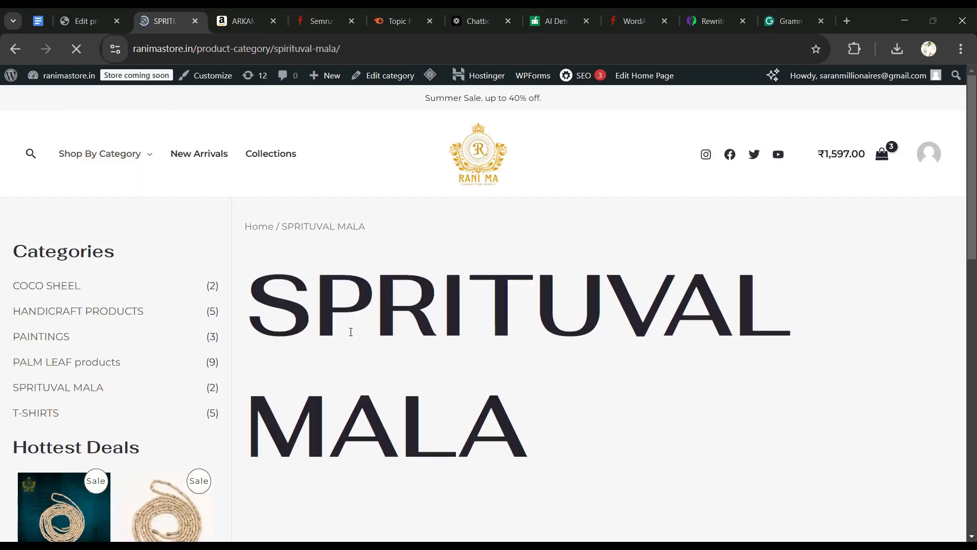
pyautogui.scroll(-5, 367, 332)
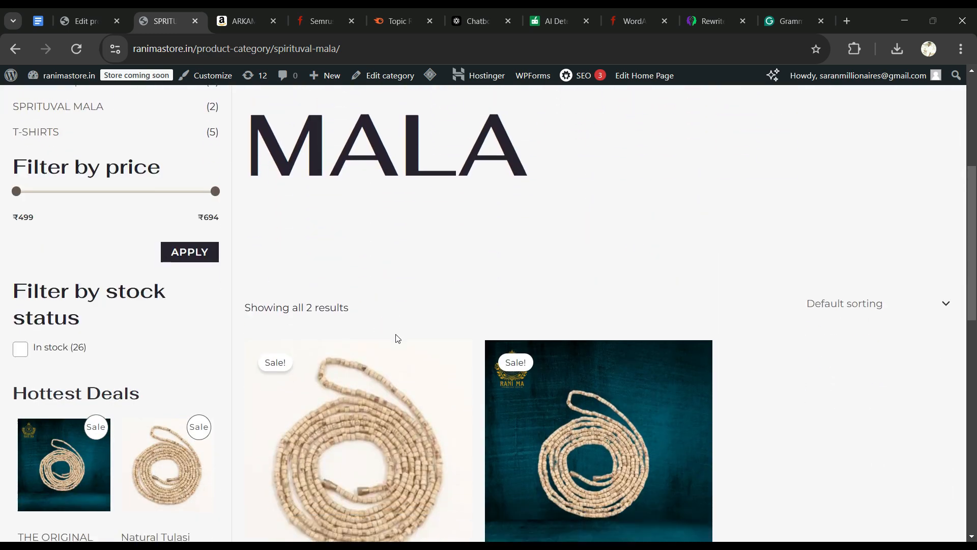
pyautogui.scroll(-2, 392, 340)
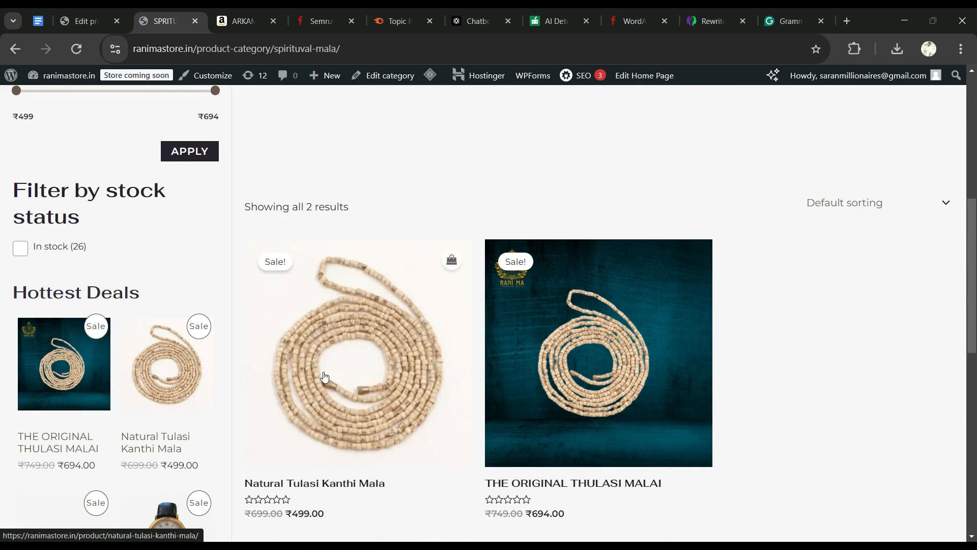
pyautogui.click(601, 379)
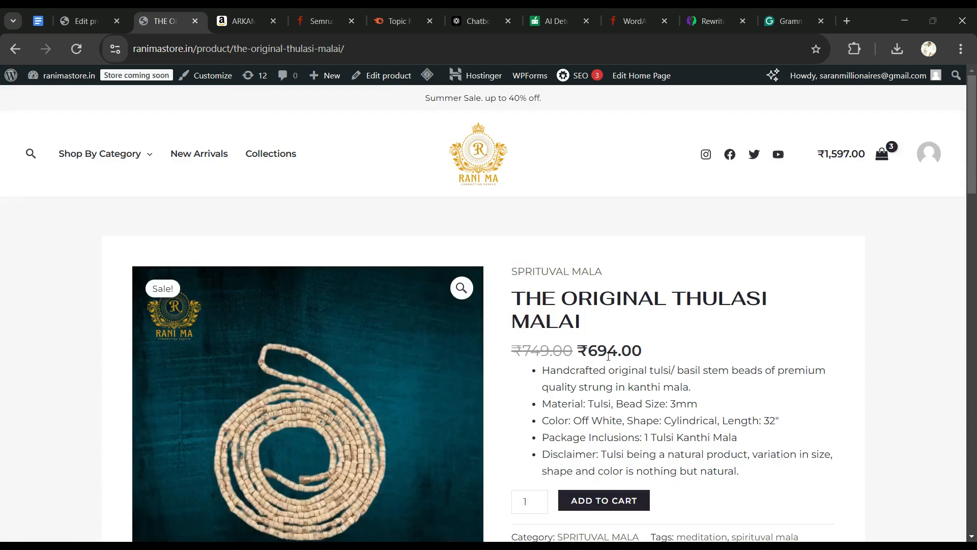
# - View each gallery image of the product and compare them with the photos on the ARKAM Amazon listing
pyautogui.scroll(-2, 209, 377)
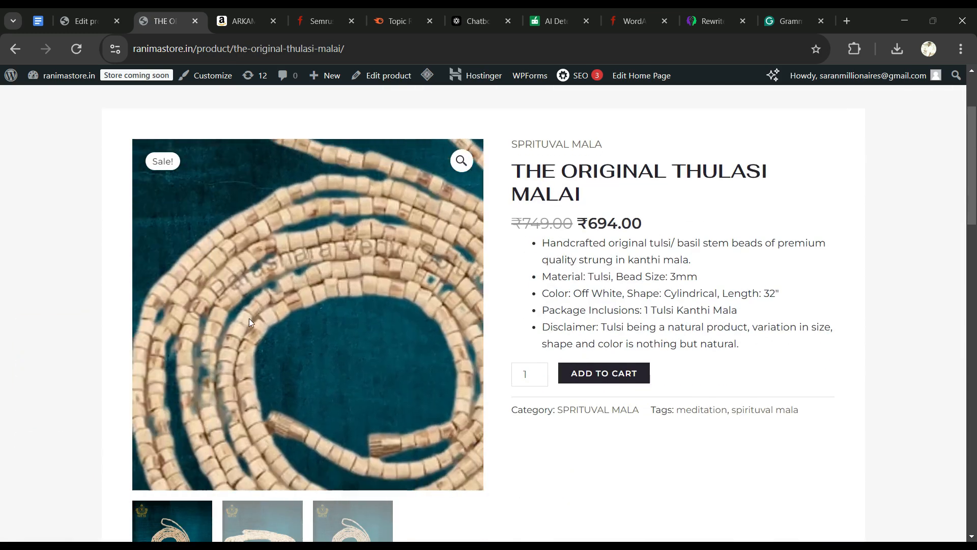
pyautogui.scroll(-2, 258, 365)
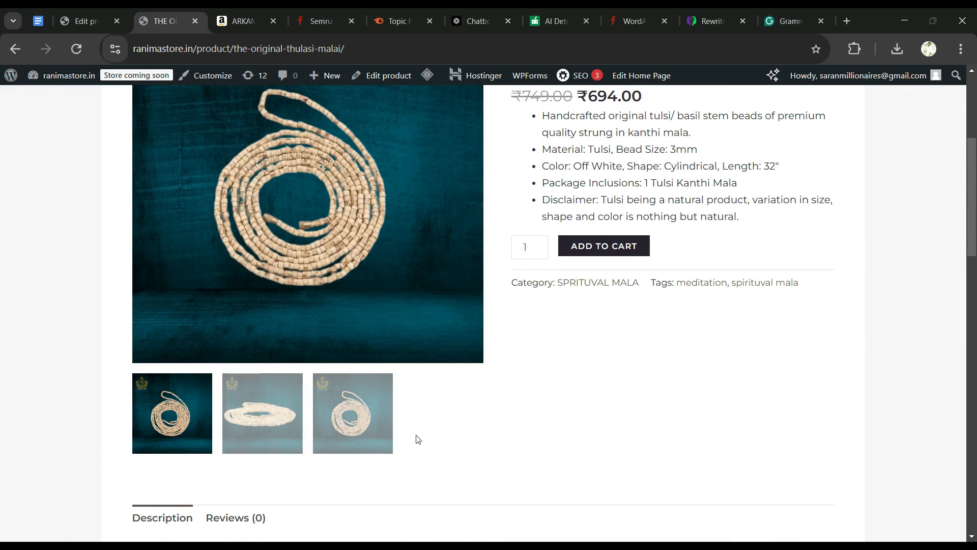
pyautogui.click(265, 432)
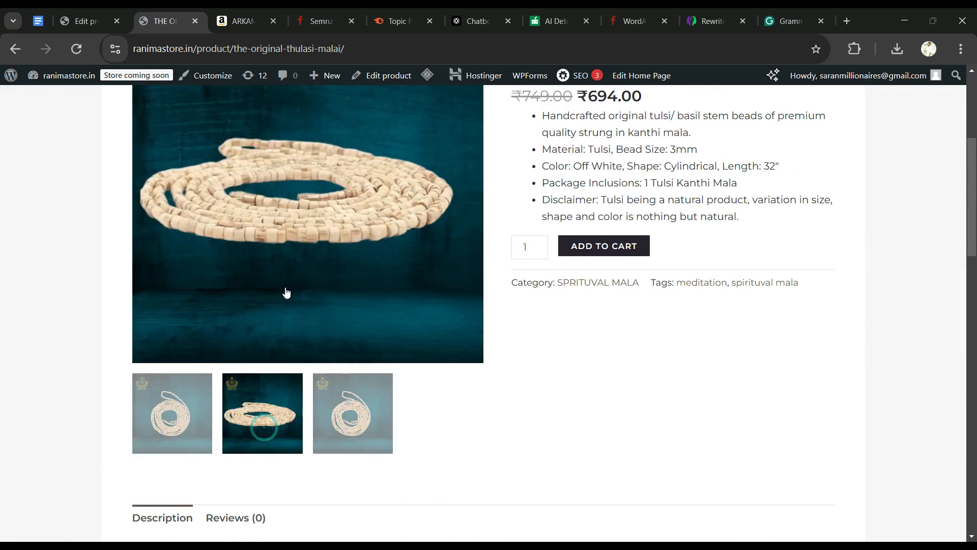
pyautogui.click(324, 416)
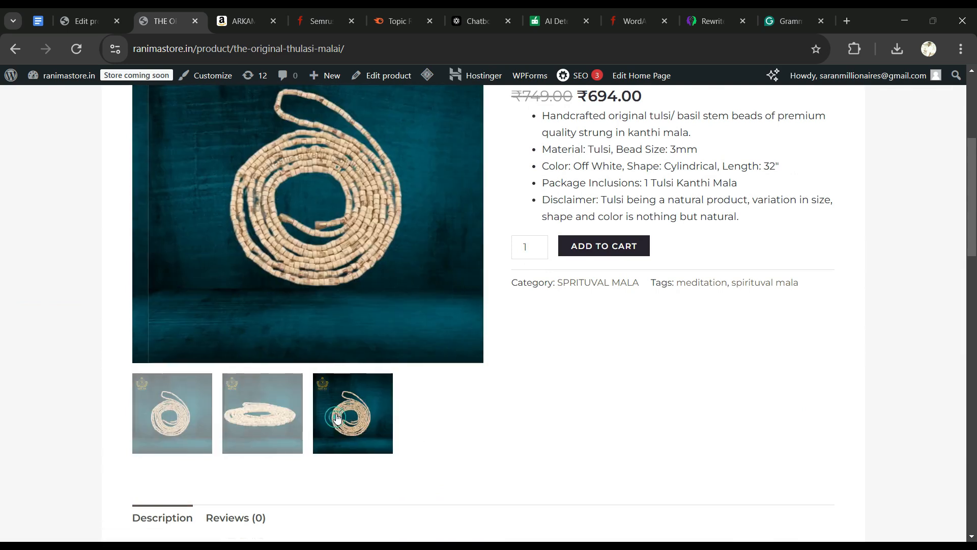
pyautogui.click(172, 414)
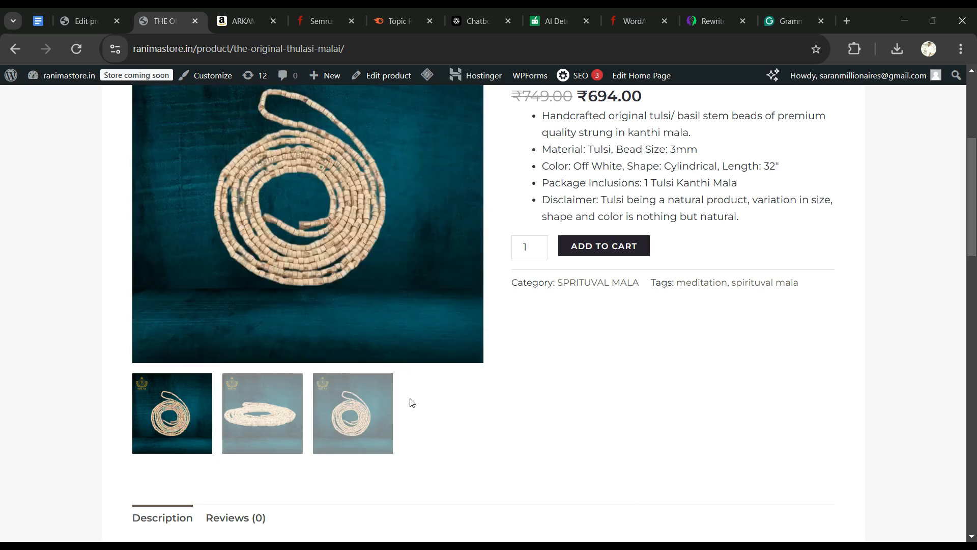
pyautogui.scroll(4, 690, 491)
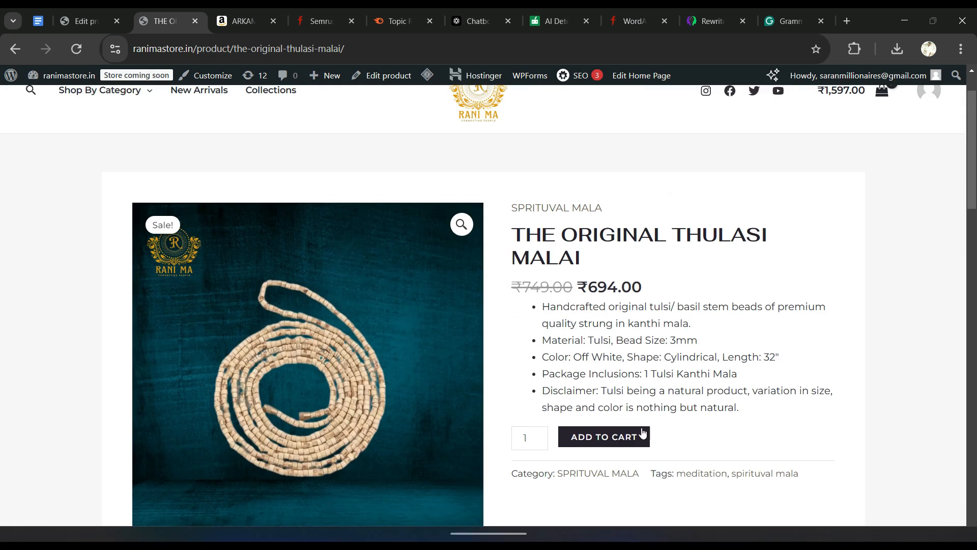
pyautogui.click(261, 17)
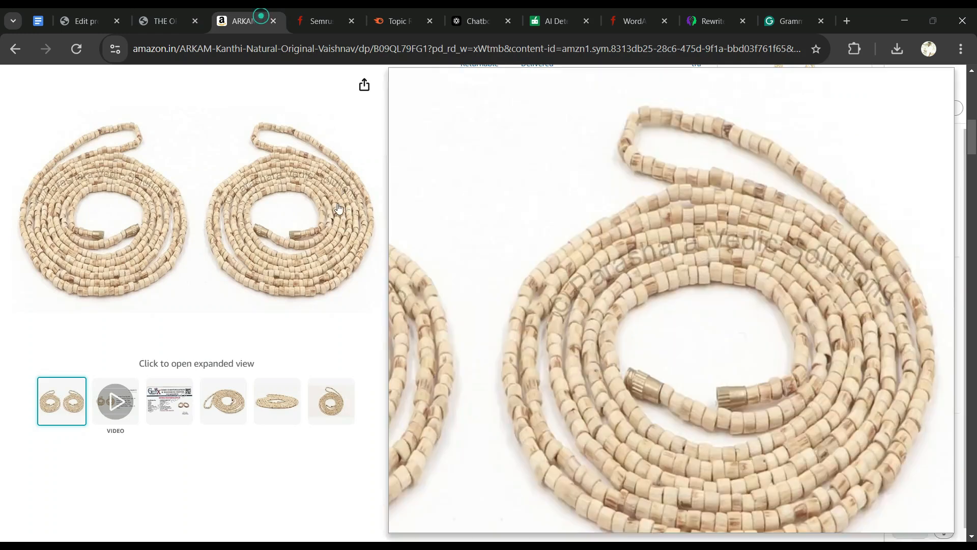
pyautogui.click(151, 21)
# - Examine the live product page's highlights, category, tags and the numbered benefits list in the description
pyautogui.scroll(-1, 606, 386)
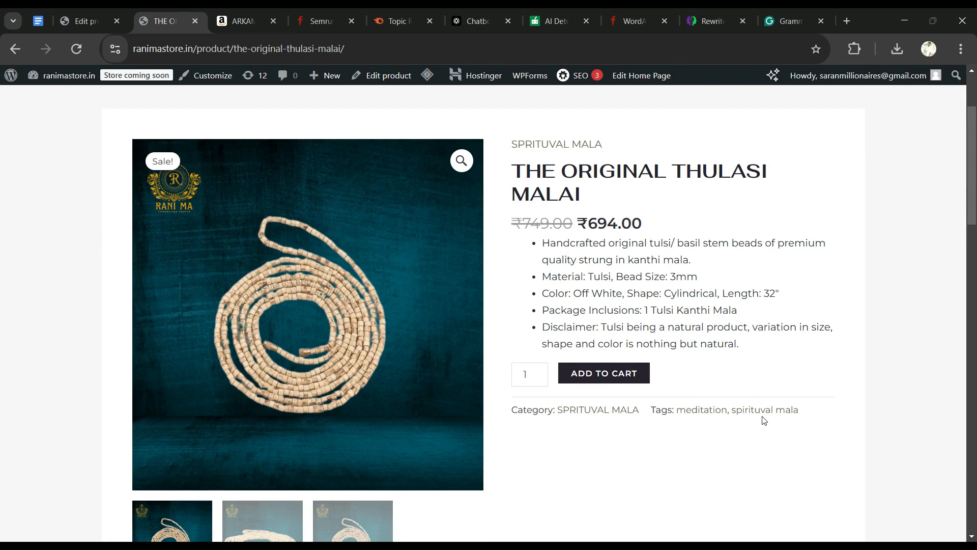
pyautogui.scroll(-4, 761, 420)
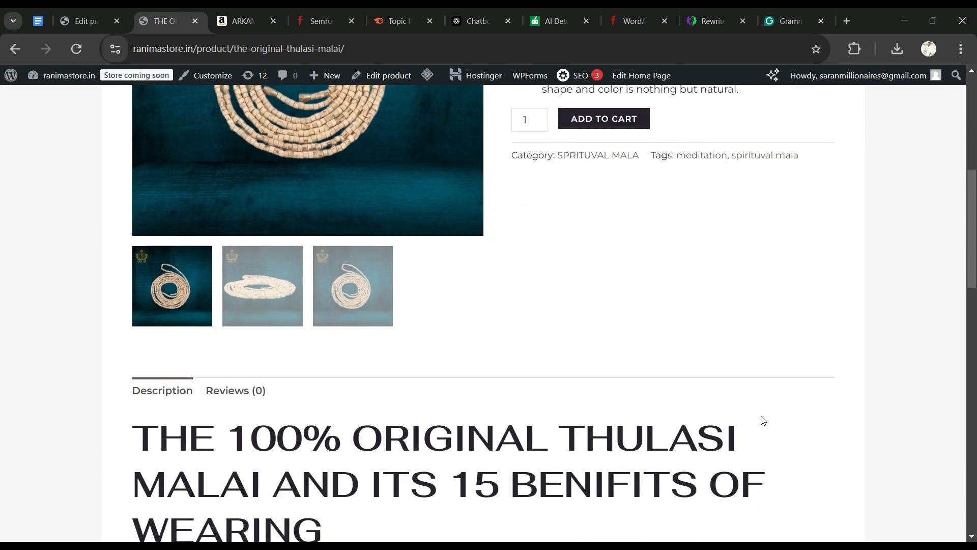
pyautogui.scroll(-2, 546, 424)
pyautogui.scroll(1, 543, 387)
pyautogui.scroll(-1, 479, 348)
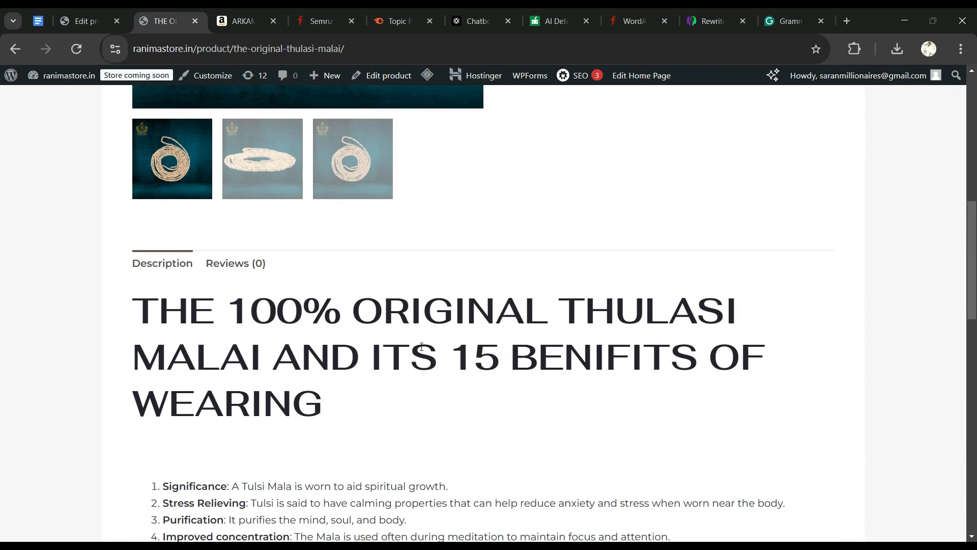
pyautogui.scroll(-5, 228, 293)
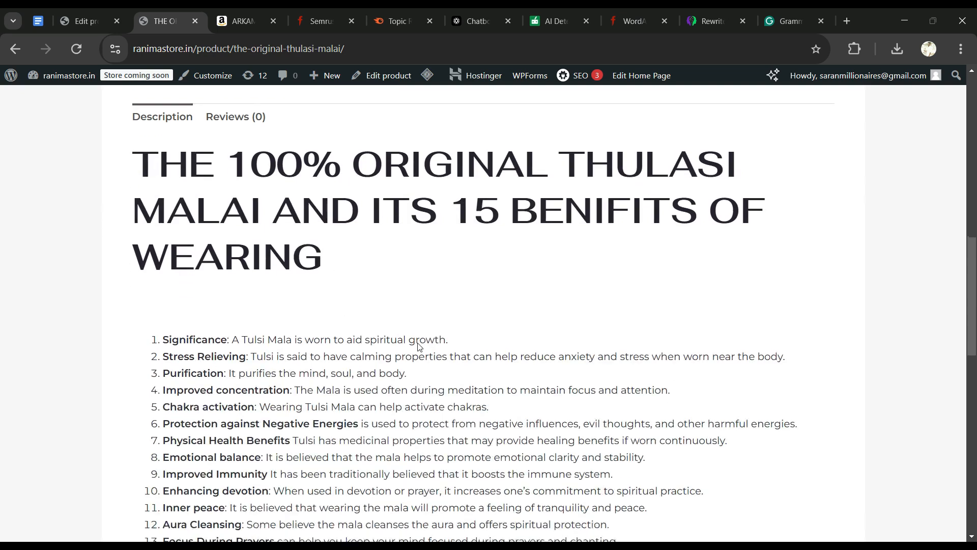
pyautogui.scroll(-2, 418, 349)
pyautogui.scroll(7, 360, 360)
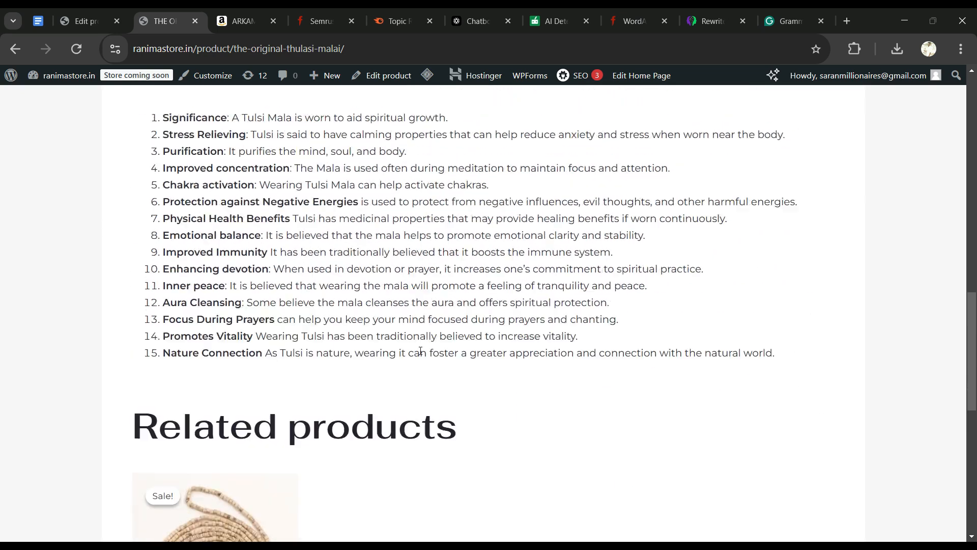
# - Check the product's reviews section, return to its description and look over the related products
pyautogui.click(228, 265)
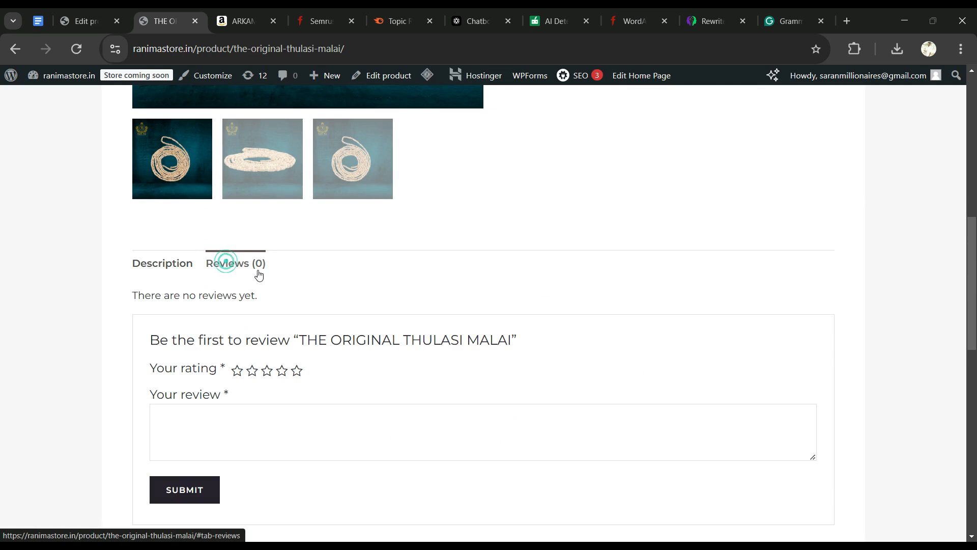
pyautogui.click(170, 262)
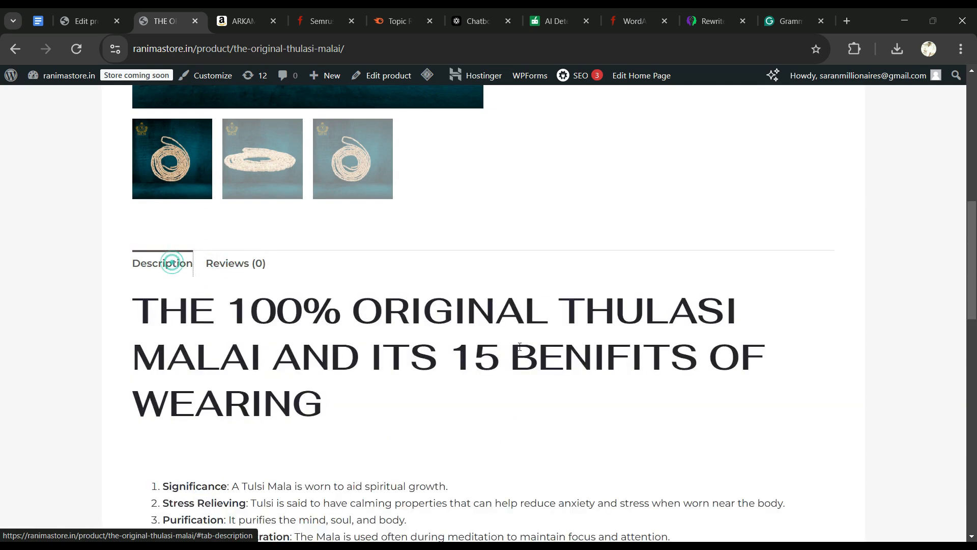
pyautogui.scroll(-4, 520, 350)
pyautogui.scroll(-3, 520, 350)
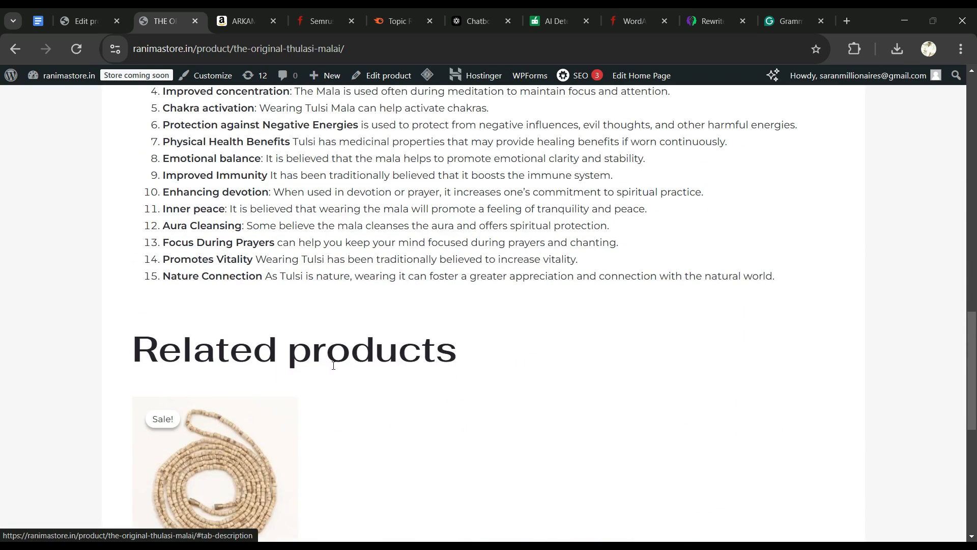
pyautogui.scroll(-2, 393, 364)
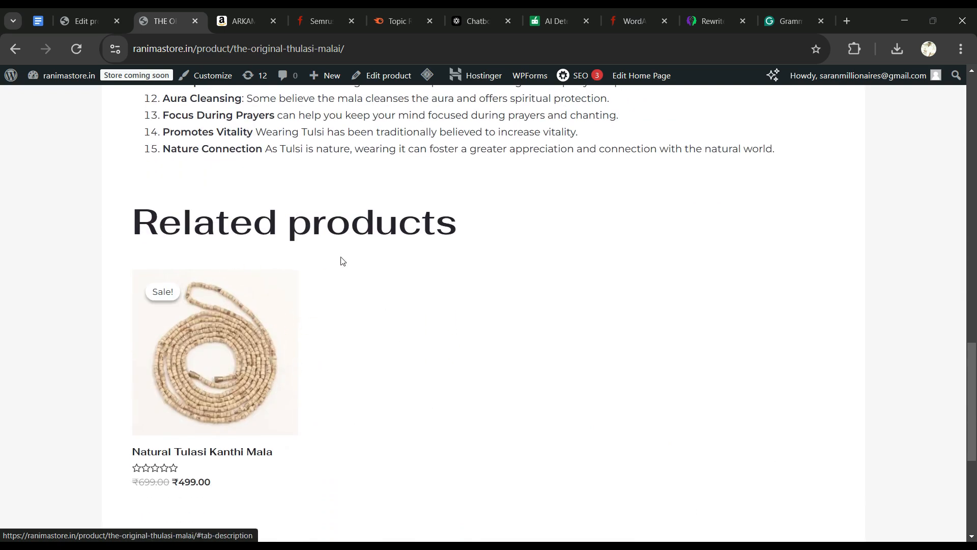
pyautogui.scroll(12, 437, 298)
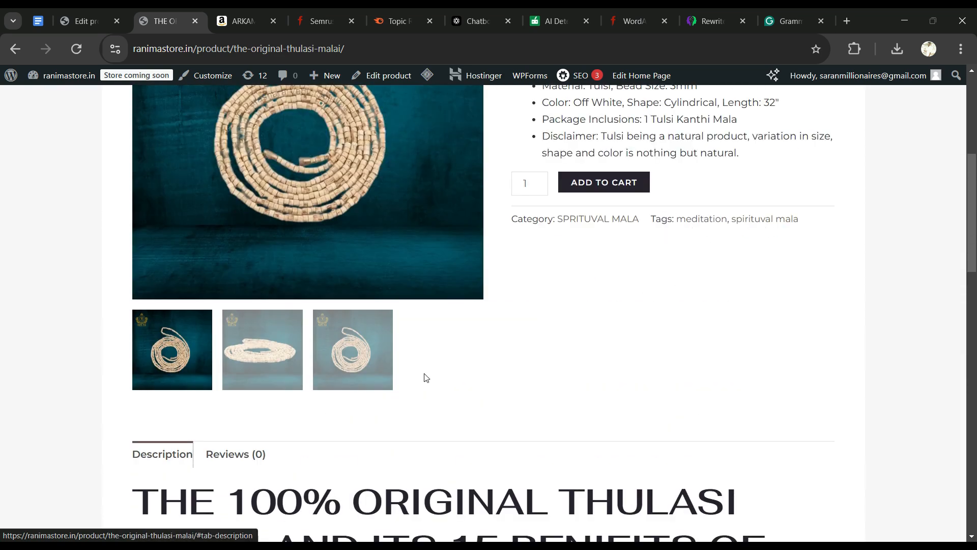
pyautogui.scroll(-4, 428, 382)
pyautogui.scroll(-8, 430, 397)
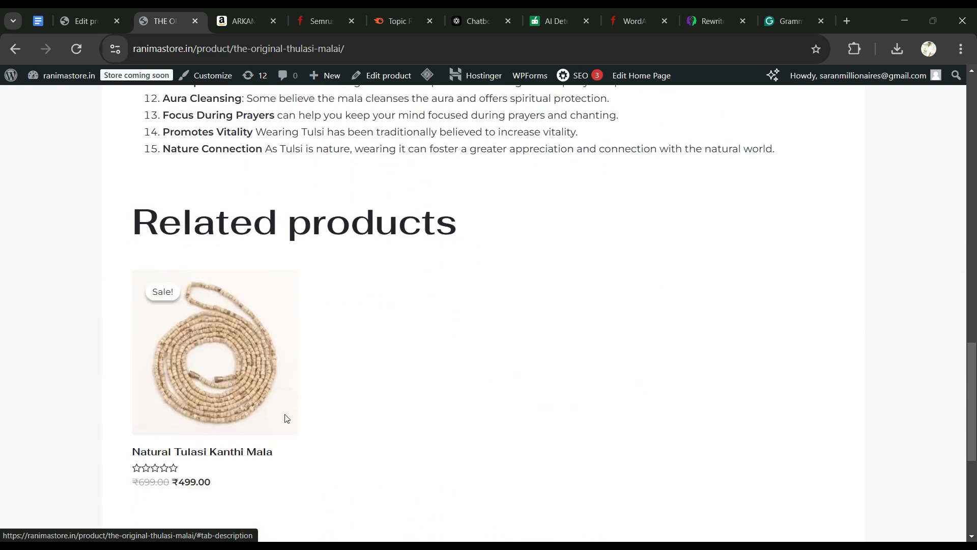
# - Look at the related Natural Tulasi Kanthi Mala product page, then go back to THE ORIGINAL THULASI MALAI
pyautogui.click(172, 382)
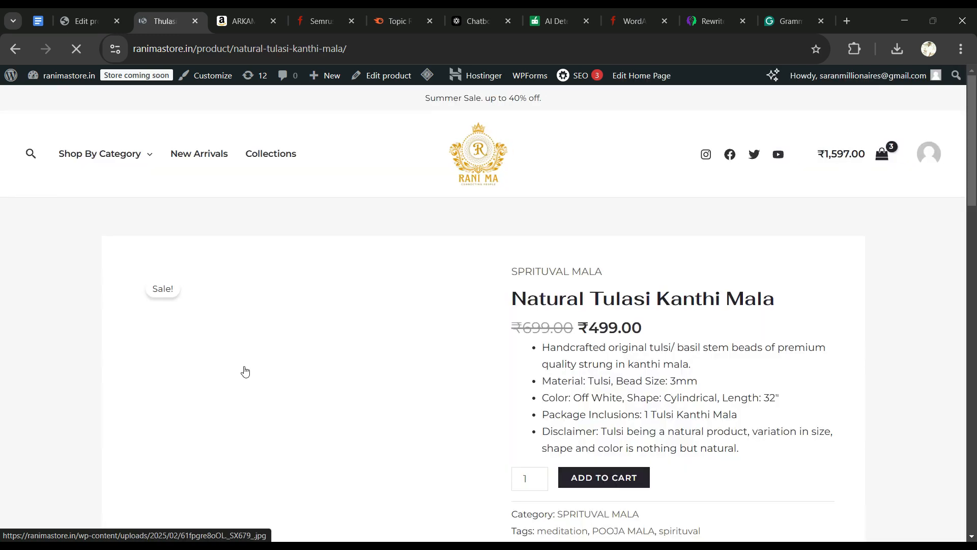
pyautogui.scroll(-3, 683, 340)
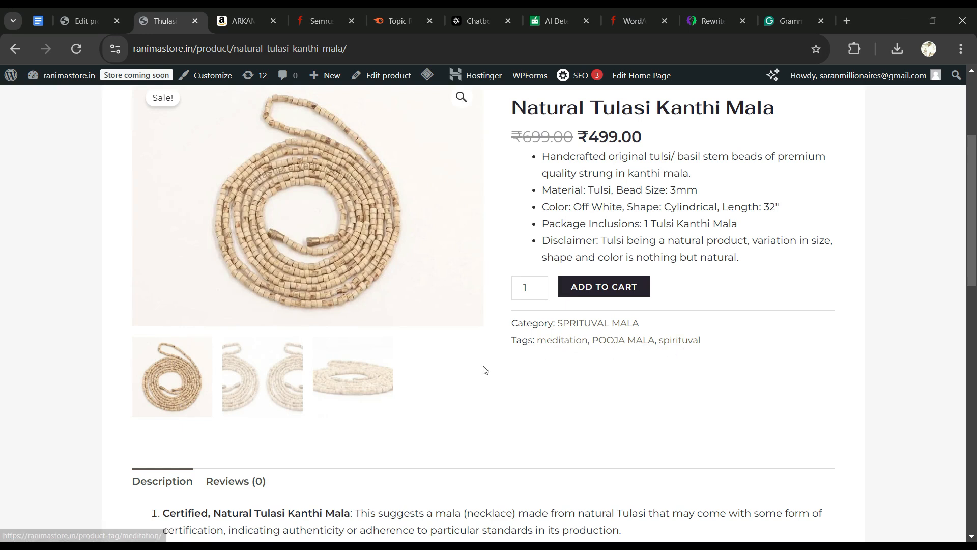
pyautogui.scroll(4, 387, 336)
pyautogui.click(14, 49)
pyautogui.scroll(15, 642, 494)
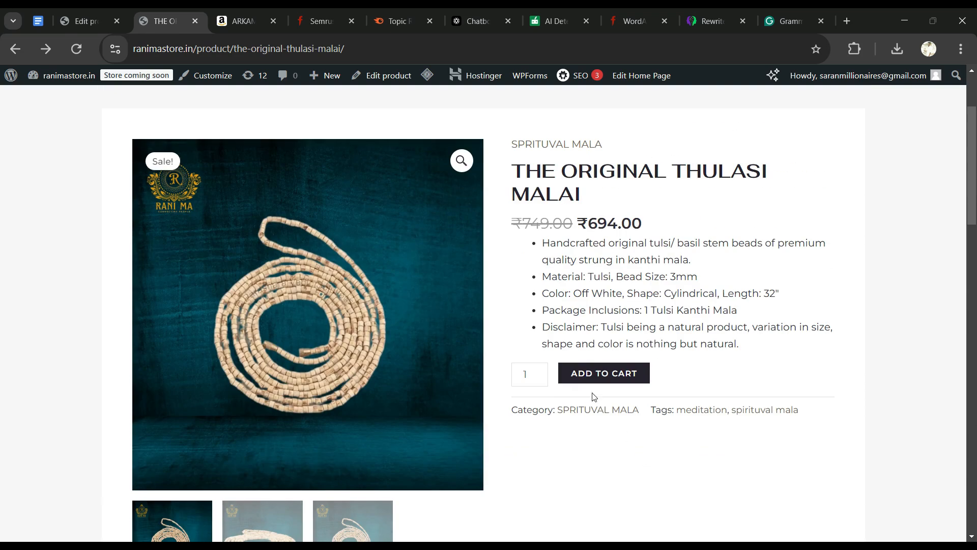
# - Add one THE ORIGINAL THULASI MALAI to the cart and try to check out from the shopping cart
pyautogui.click(599, 380)
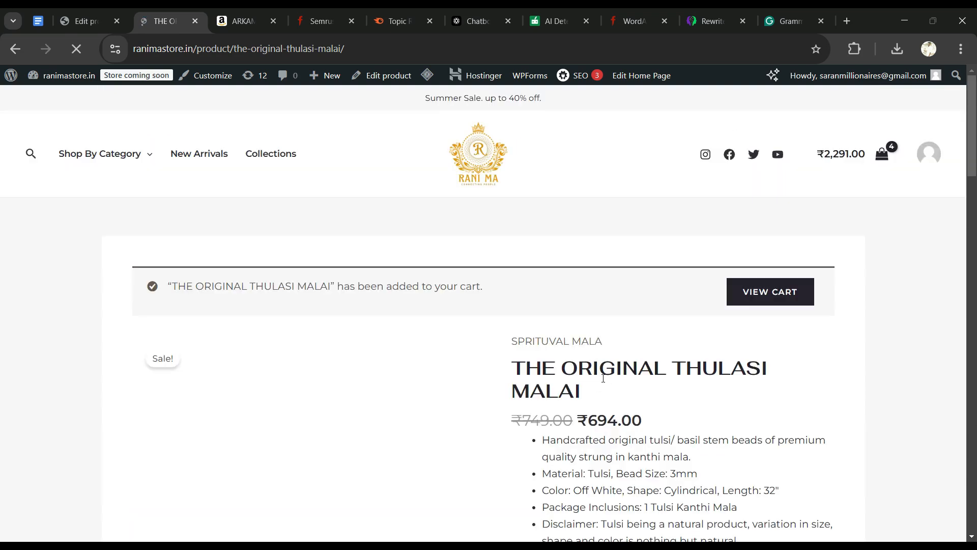
pyautogui.click(881, 156)
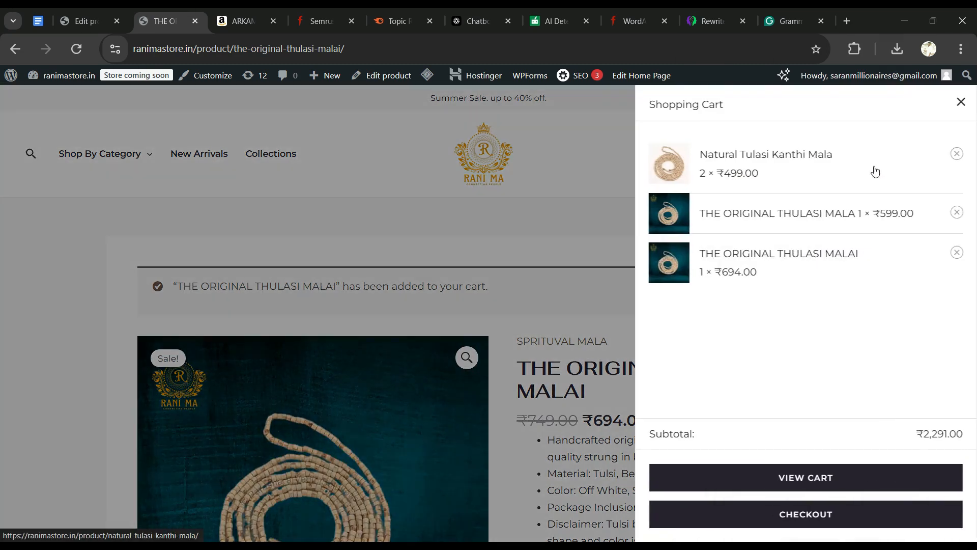
pyautogui.click(792, 515)
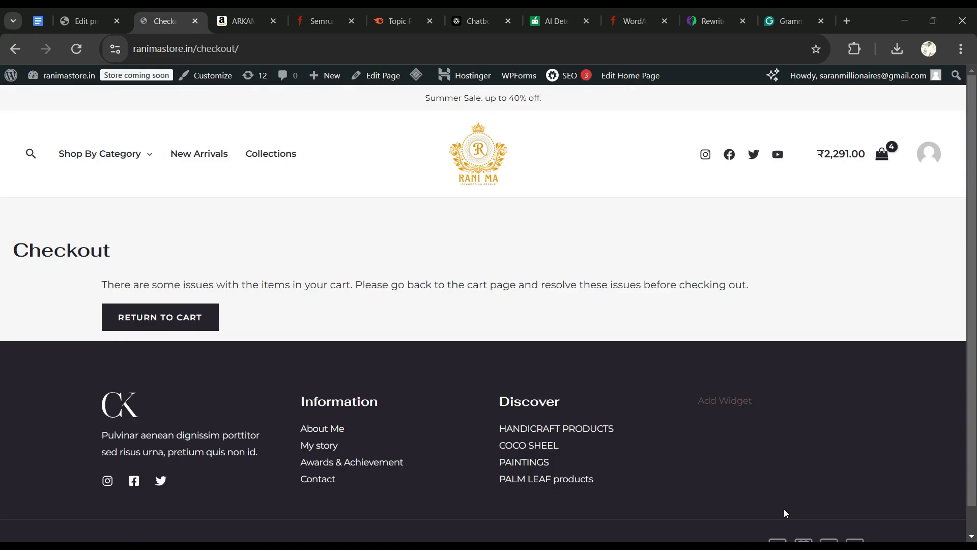
# - Return to the cart page and proceed to checkout from the cart totals
pyautogui.click(184, 317)
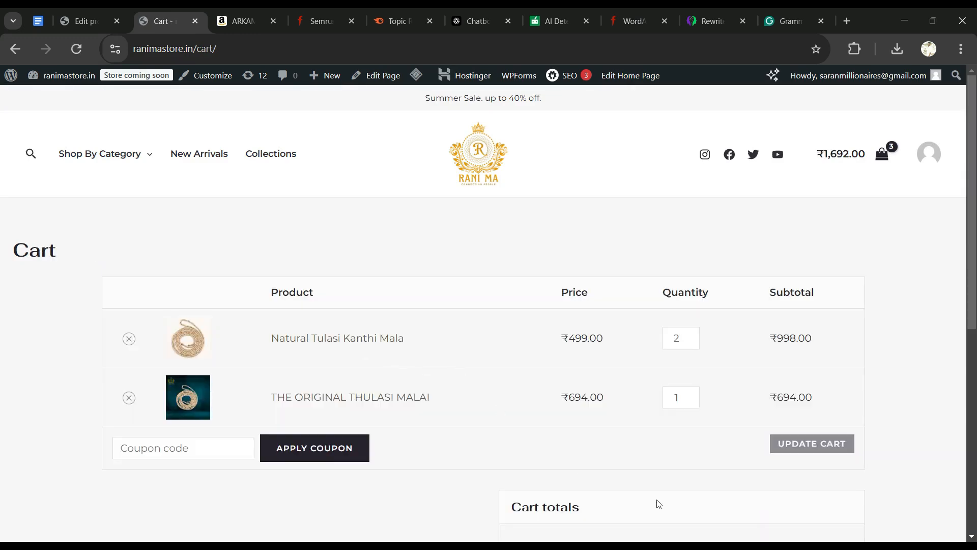
pyautogui.scroll(-4, 636, 494)
pyautogui.click(711, 447)
# - Examine the checkout page's billing fields, order summary and payment section
pyautogui.scroll(-4, 713, 449)
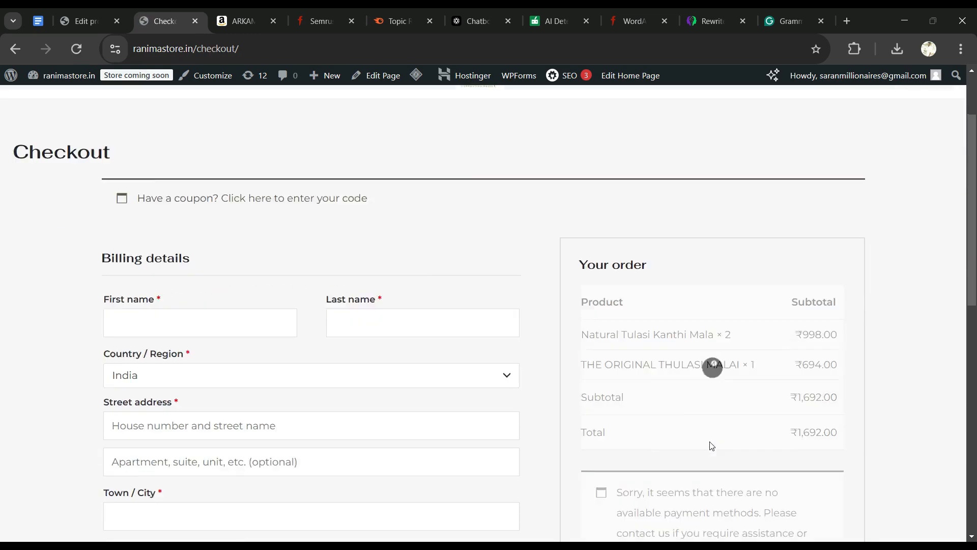
pyautogui.scroll(-4, 272, 257)
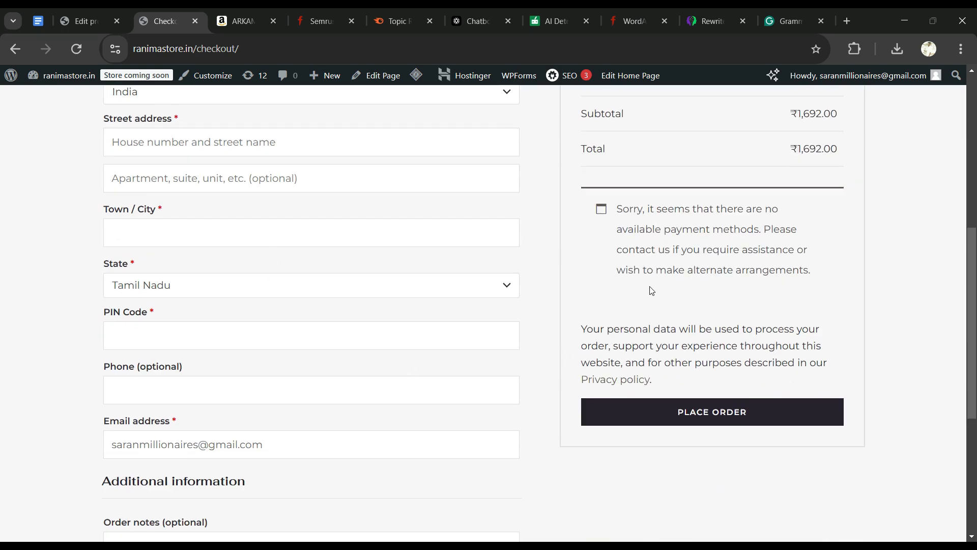
pyautogui.scroll(4, 658, 305)
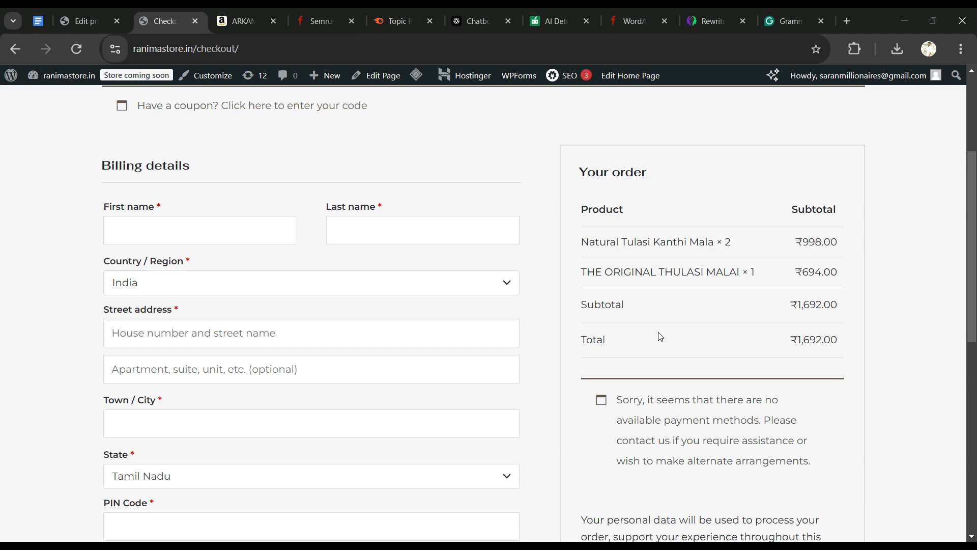
pyautogui.scroll(4, 433, 326)
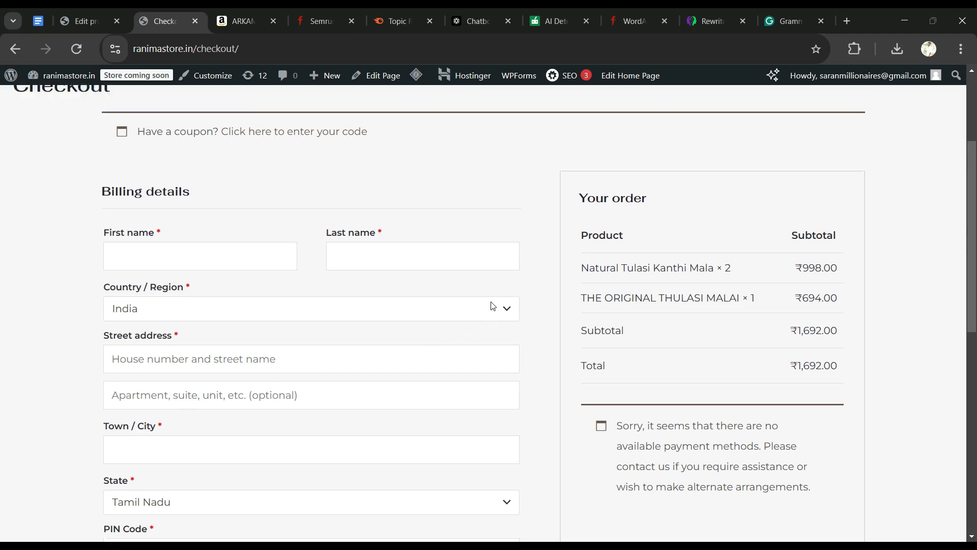